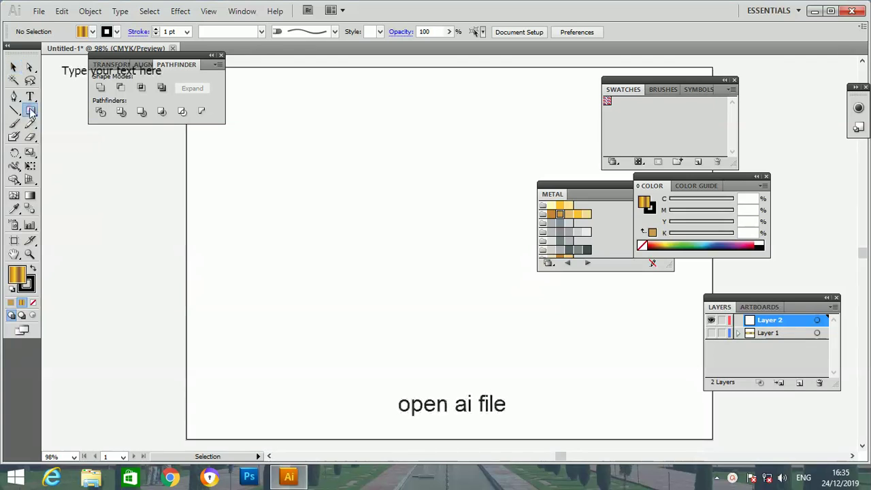
Draw a large circle and give it no fill with a black stroke.
drag(29, 112, 71, 141)
click(70, 140)
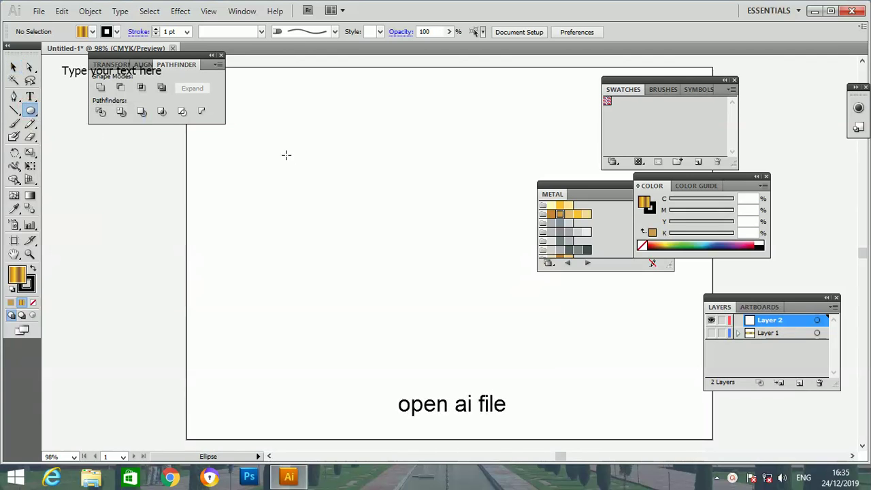
mouse_move(290, 183)
mouse_down()
mouse_move(426, 308)
mouse_move(515, 369)
mouse_up()
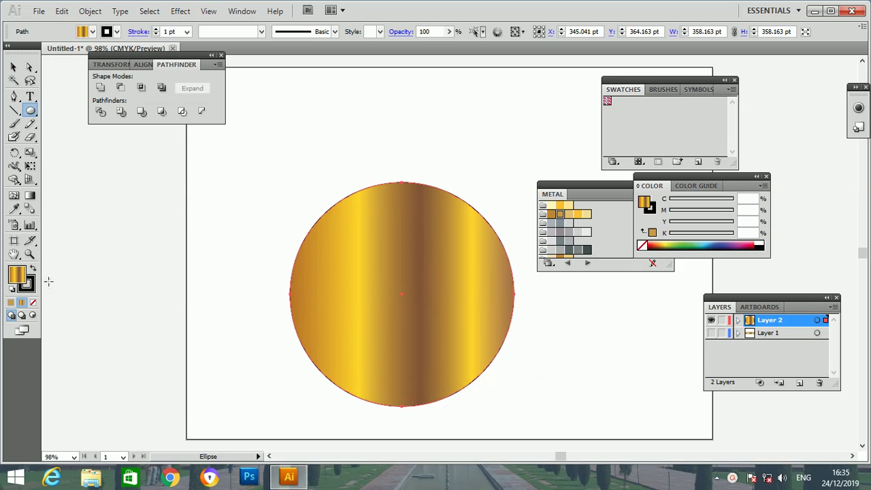
click(10, 290)
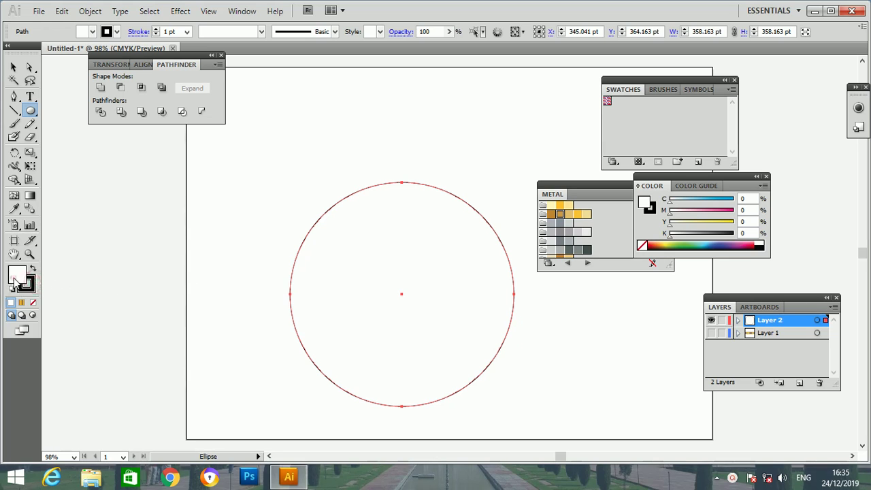
click(33, 302)
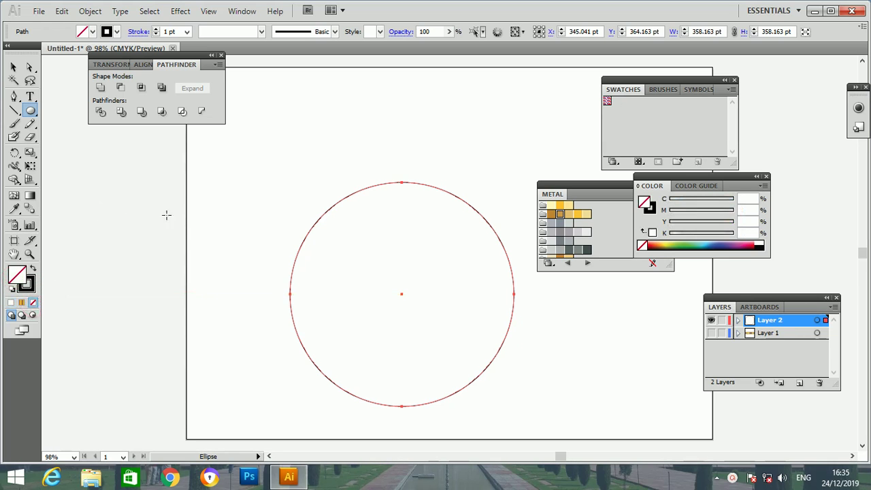
Move the circle up and to the left of the page centre.
click(14, 65)
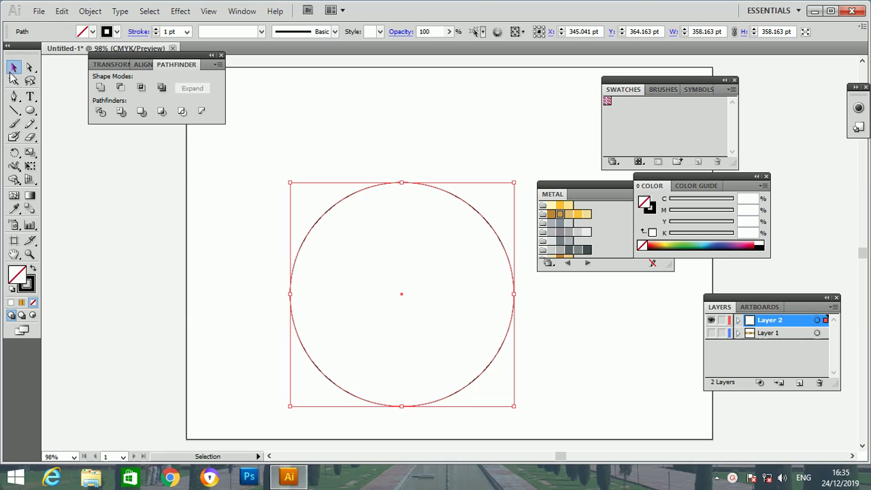
click(395, 133)
drag(407, 183, 345, 141)
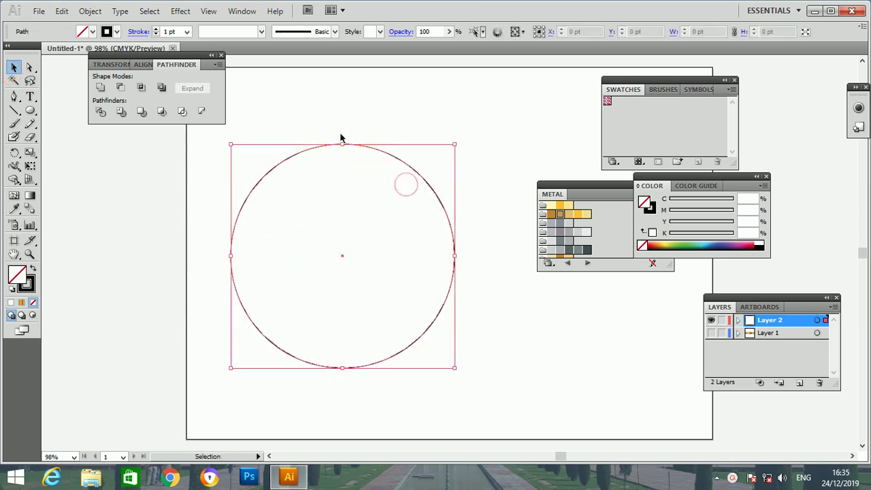
click(496, 255)
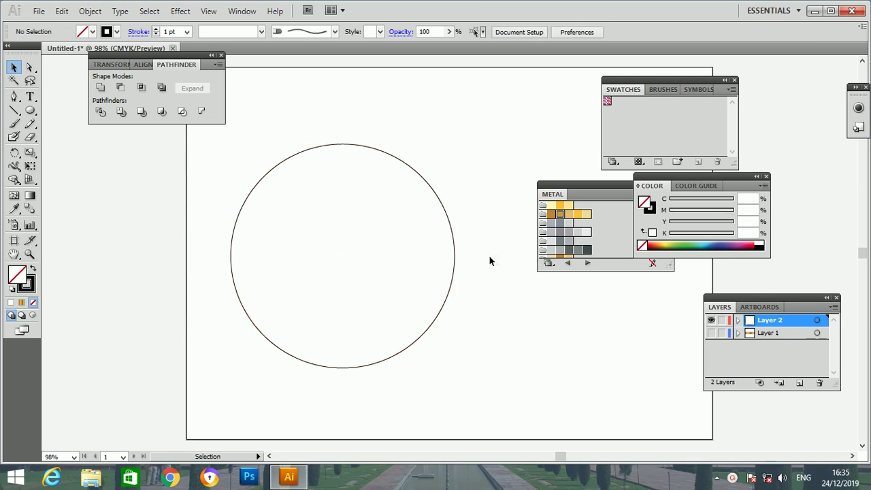
Give the circle a near-black fill, then drag a duplicate off to the left.
double_click(15, 274)
click(283, 303)
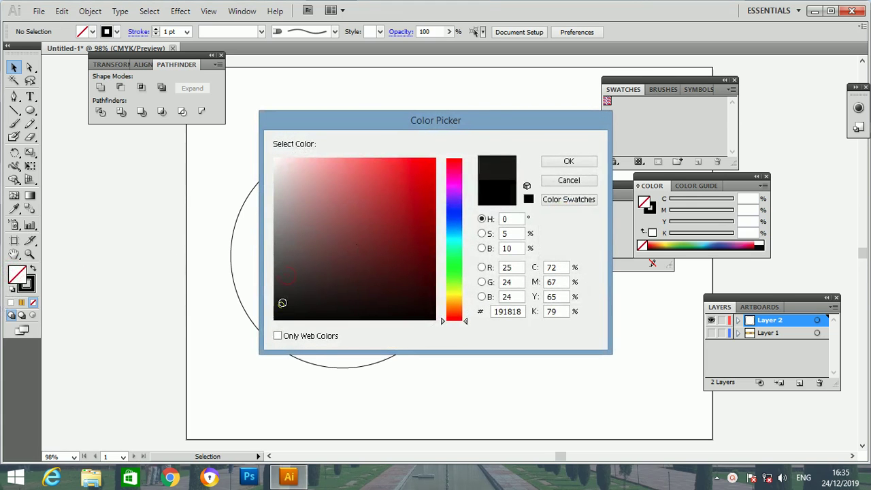
click(547, 159)
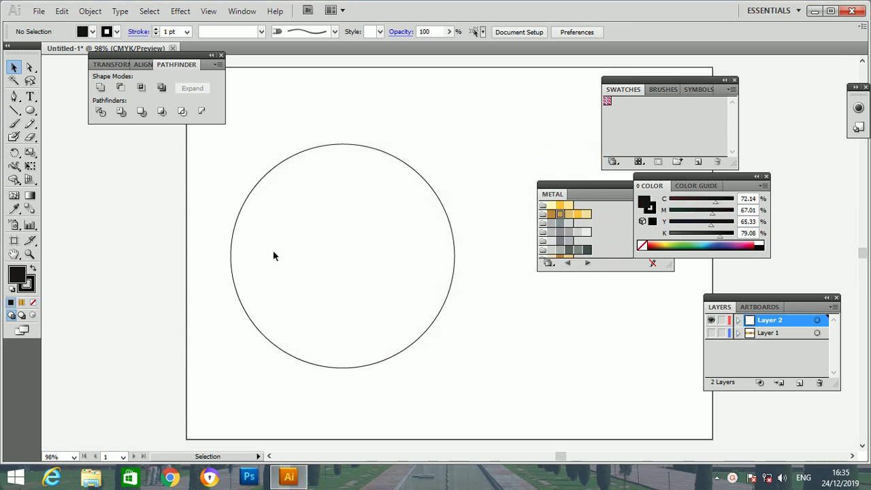
click(242, 213)
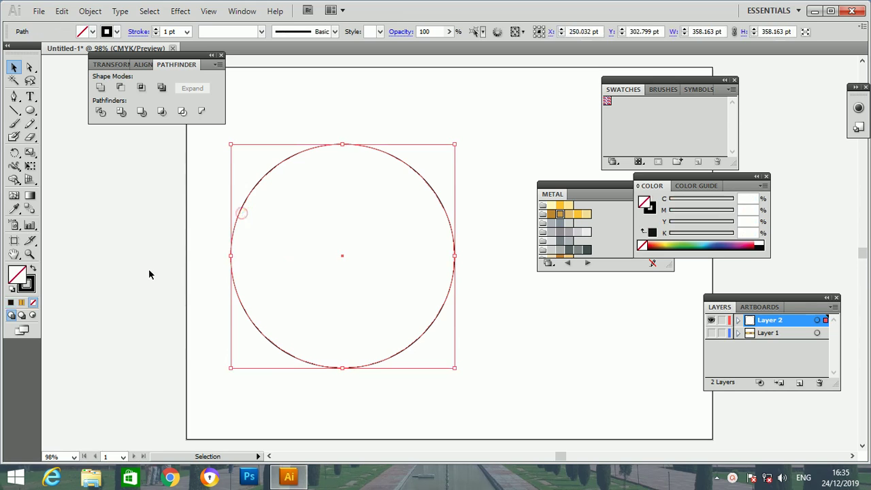
double_click(22, 276)
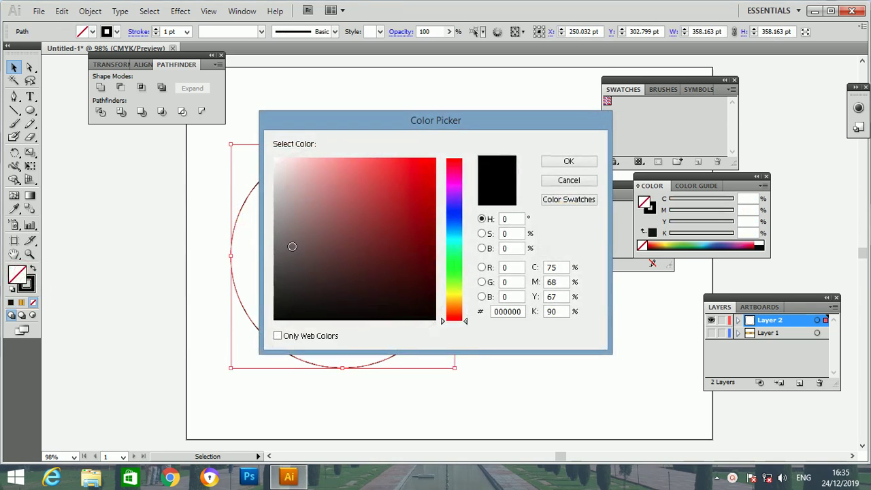
drag(306, 279, 300, 304)
click(562, 162)
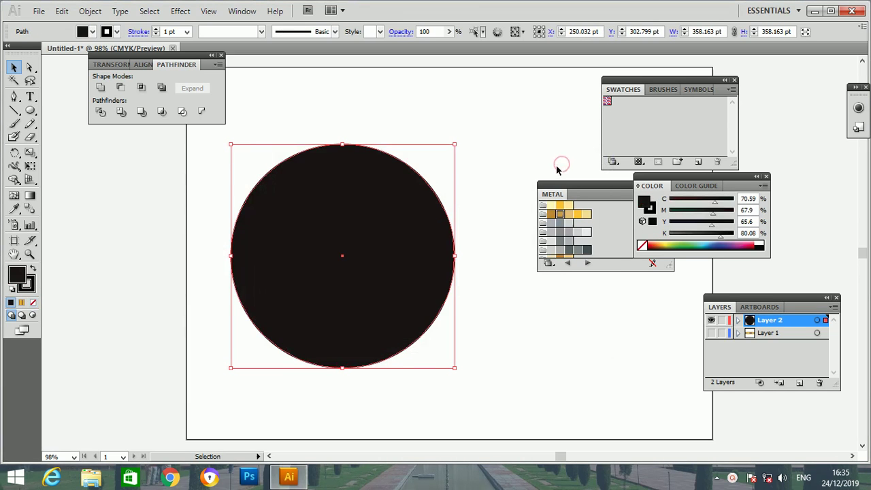
mouse_move(361, 262)
mouse_down()
mouse_move(402, 243)
mouse_move(144, 277)
mouse_up()
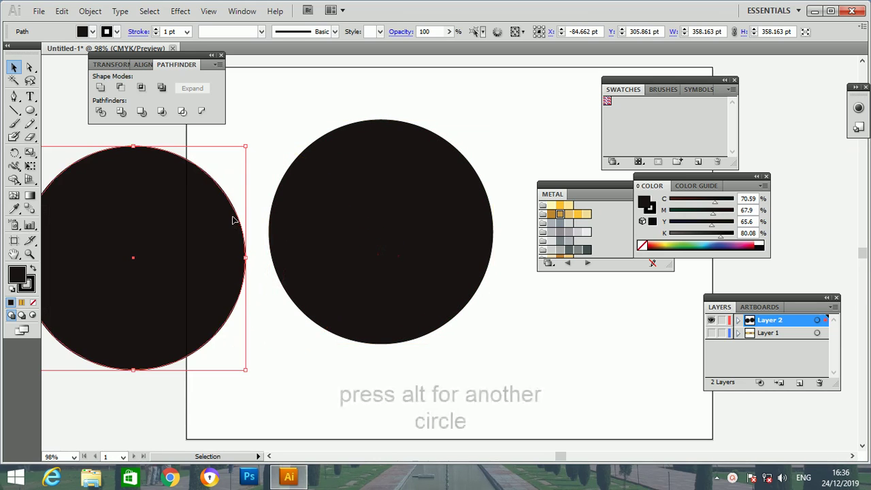
Shrink the copy to about half size, move it into the big circle's lower part, and colour it light grey.
drag(245, 146, 198, 196)
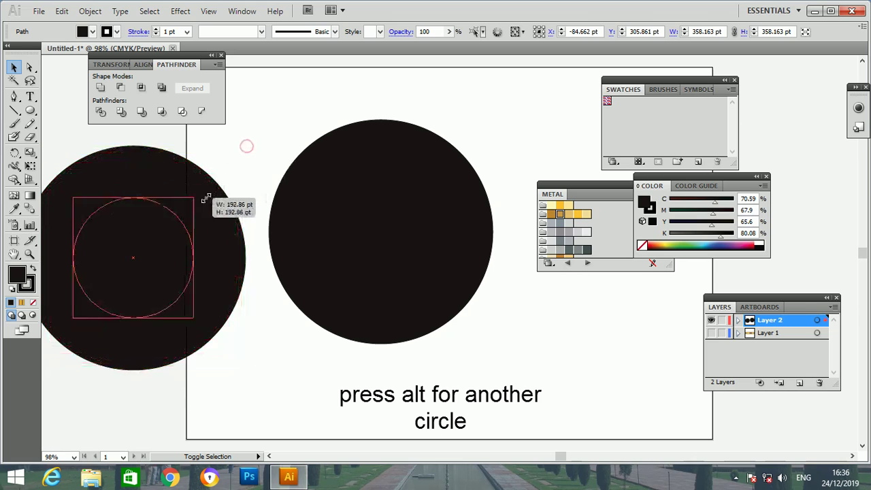
drag(170, 266, 417, 289)
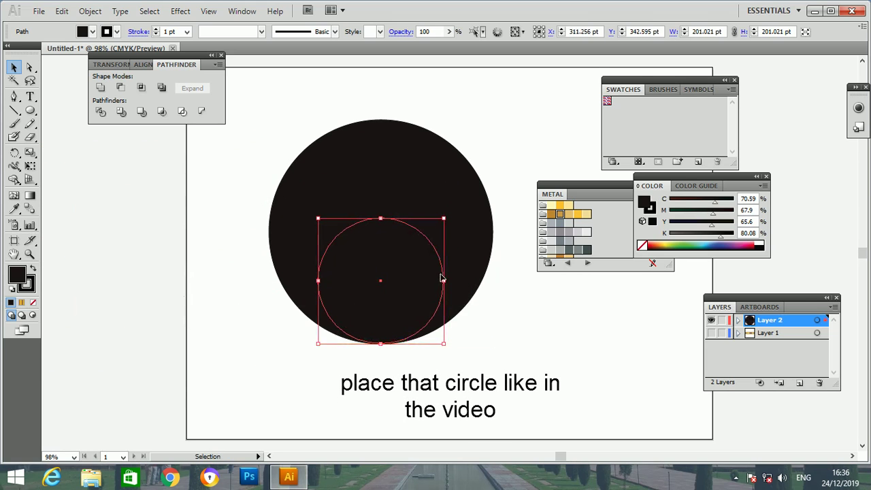
double_click(21, 278)
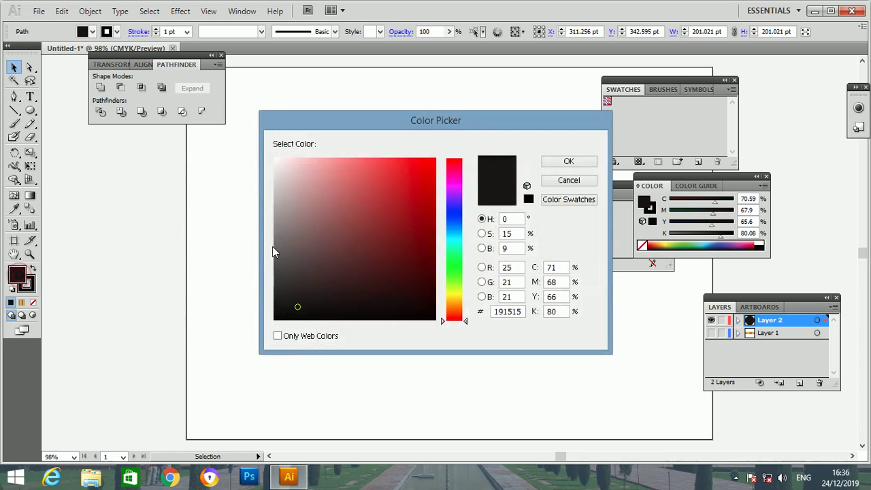
click(280, 244)
click(555, 164)
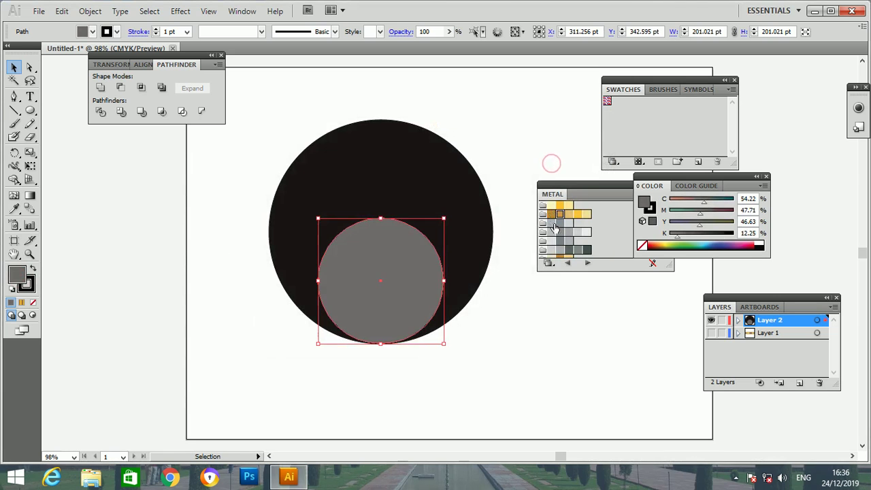
click(551, 222)
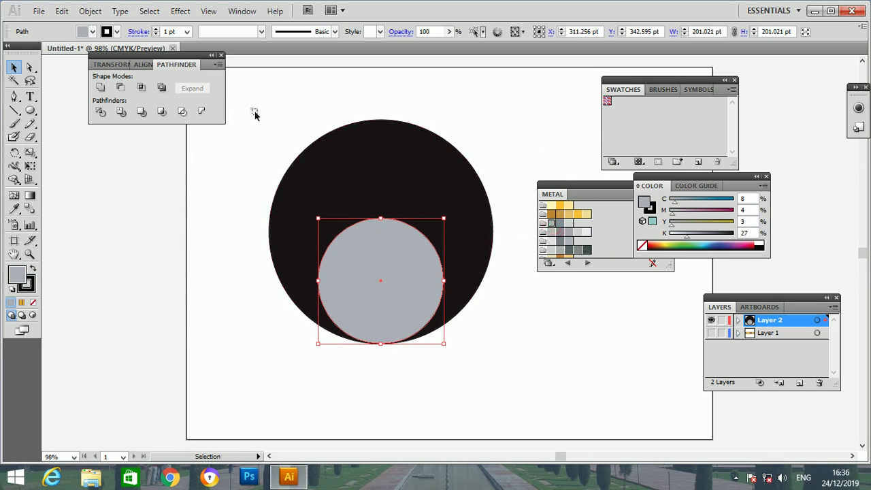
Subtract the small circle from the big one with Pathfinder Minus Front.
drag(254, 113, 512, 386)
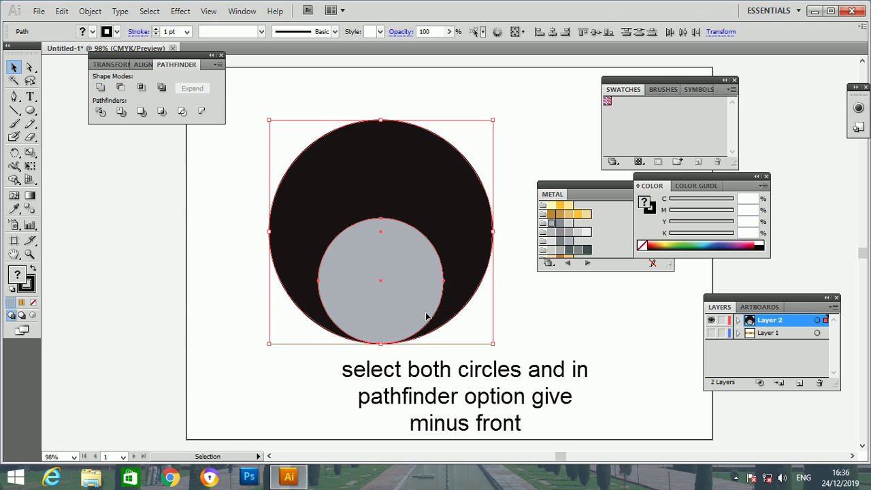
click(118, 90)
click(139, 197)
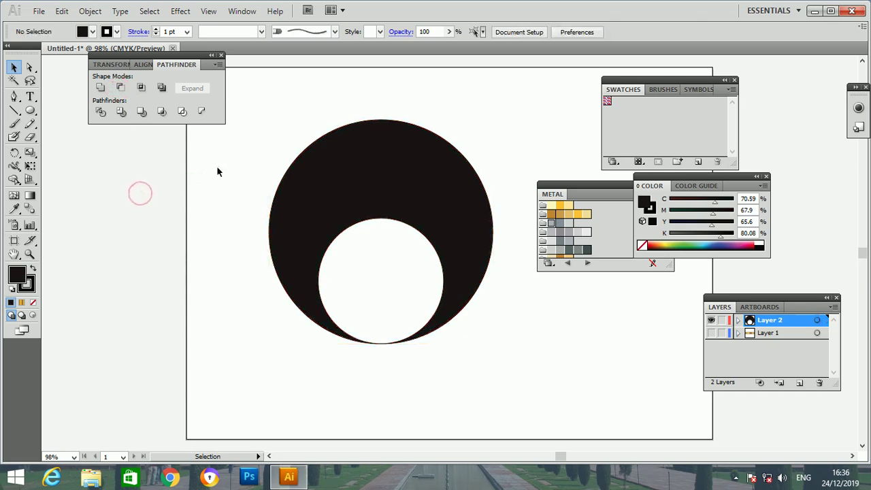
click(15, 111)
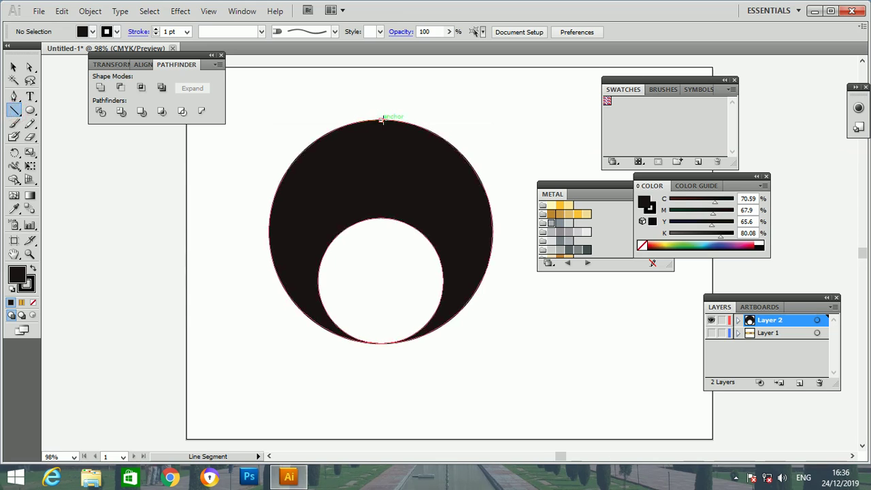
Draw a vertical line from the circle's top to bottom, aligned with its centre.
drag(382, 119, 385, 355)
click(13, 66)
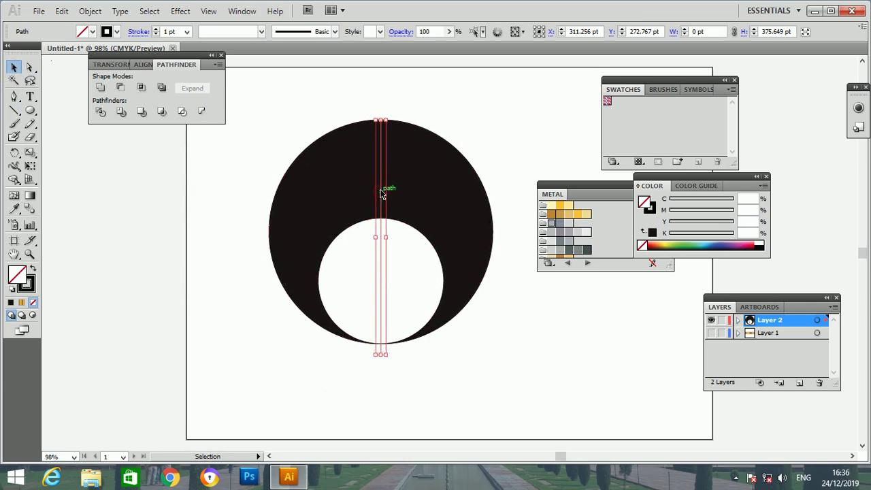
drag(379, 194, 379, 191)
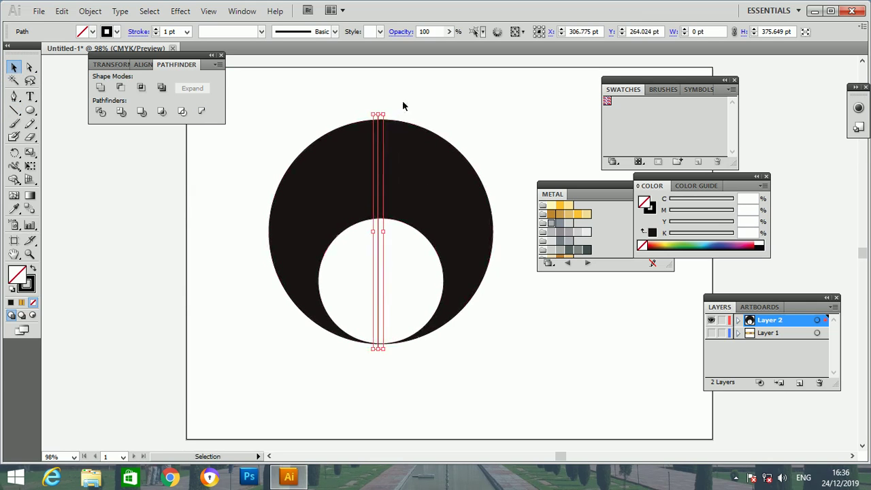
click(403, 103)
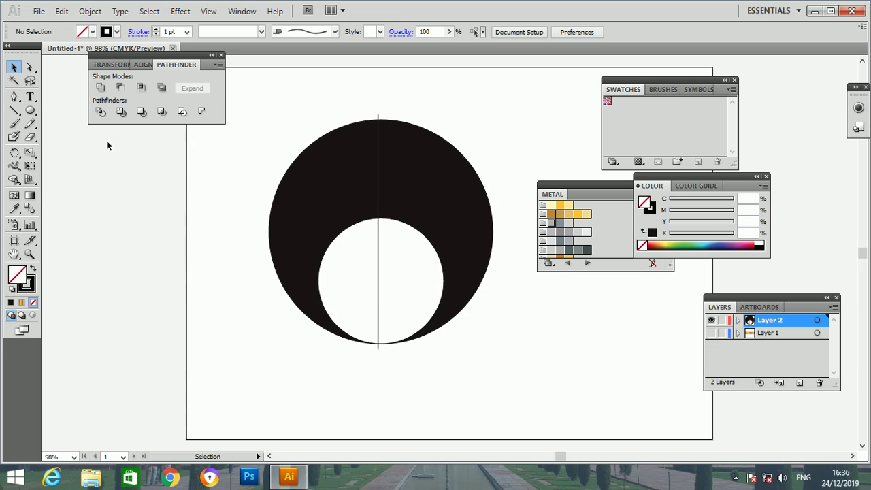
Draw a horizontal line across the shape at the top of the hole.
click(15, 110)
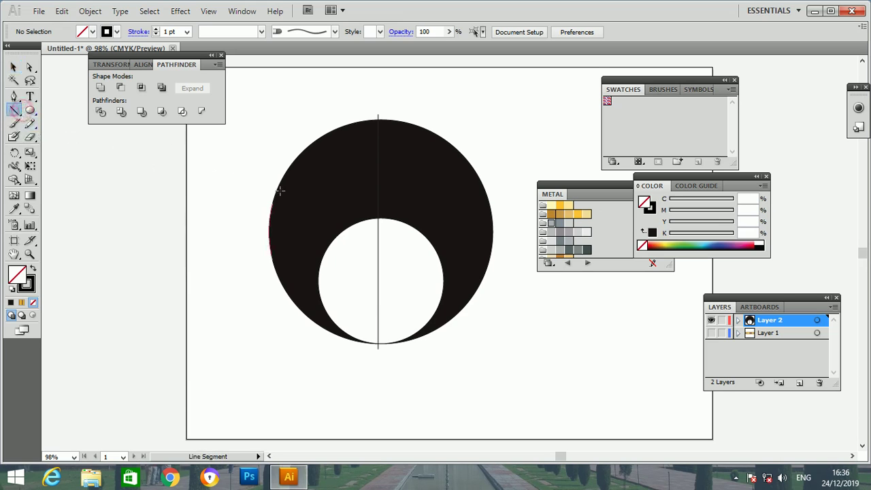
drag(234, 219, 511, 219)
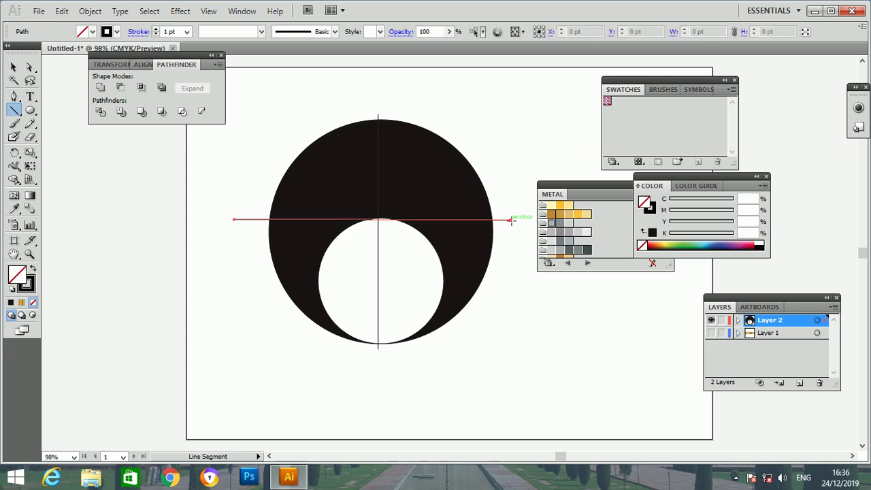
click(14, 68)
key(ctrl+a)
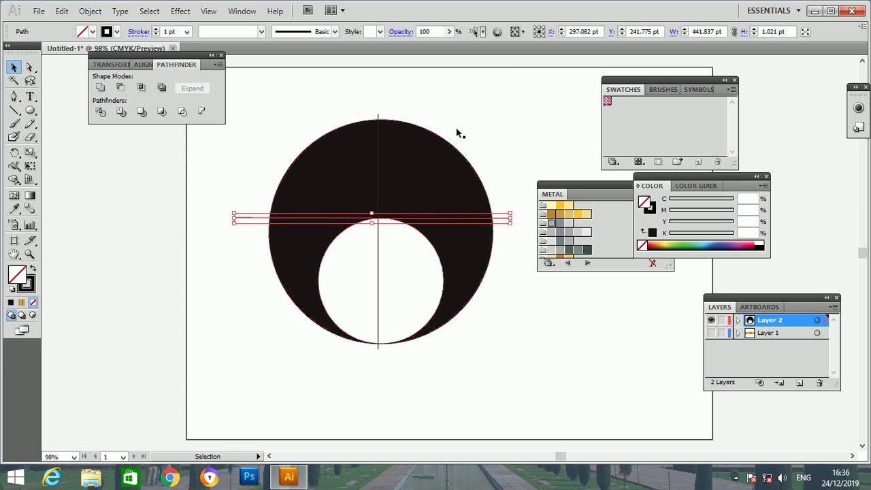
click(484, 109)
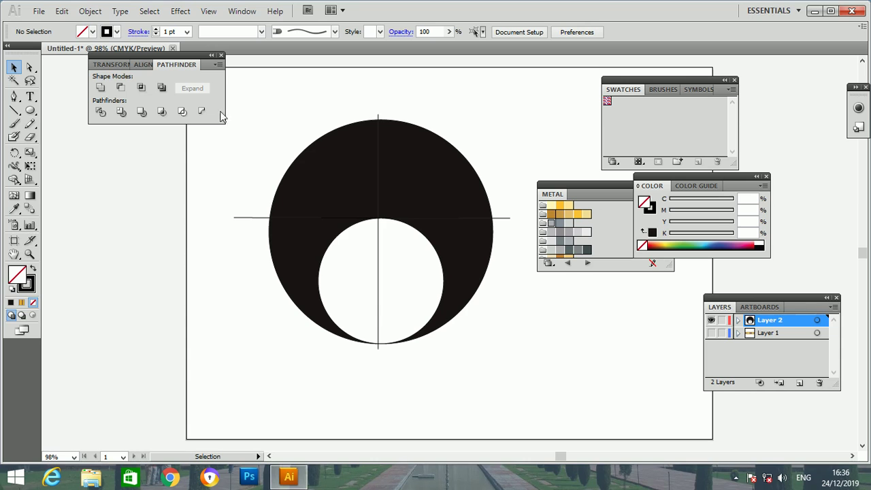
drag(194, 56, 116, 70)
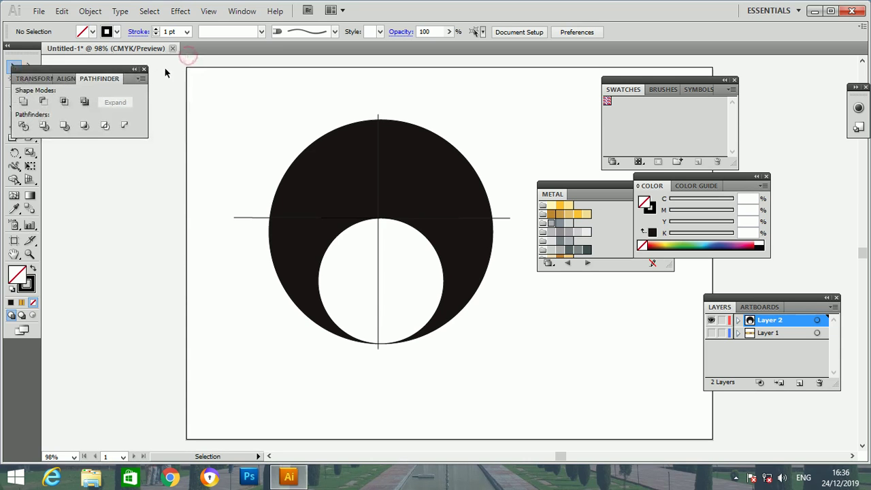
Split the shapes and lines with Pathfinder Divide and enter the resulting group.
mouse_move(172, 67)
mouse_down()
mouse_move(460, 295)
mouse_move(524, 379)
mouse_up()
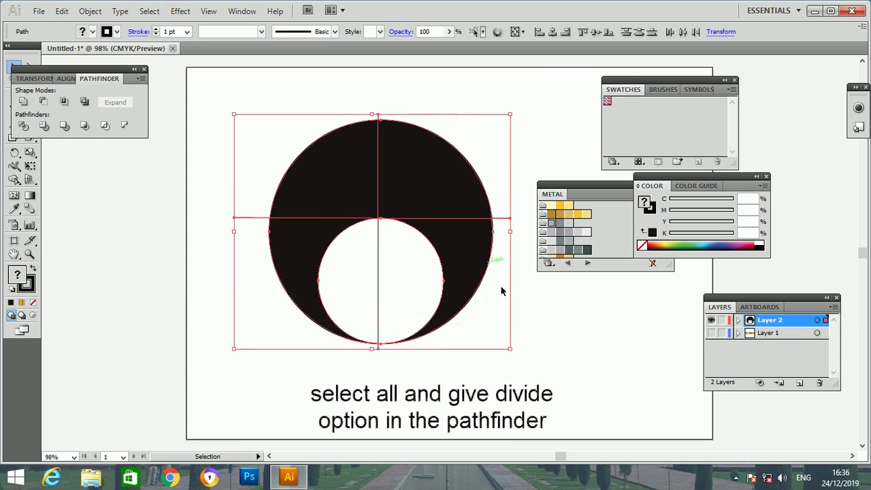
click(24, 125)
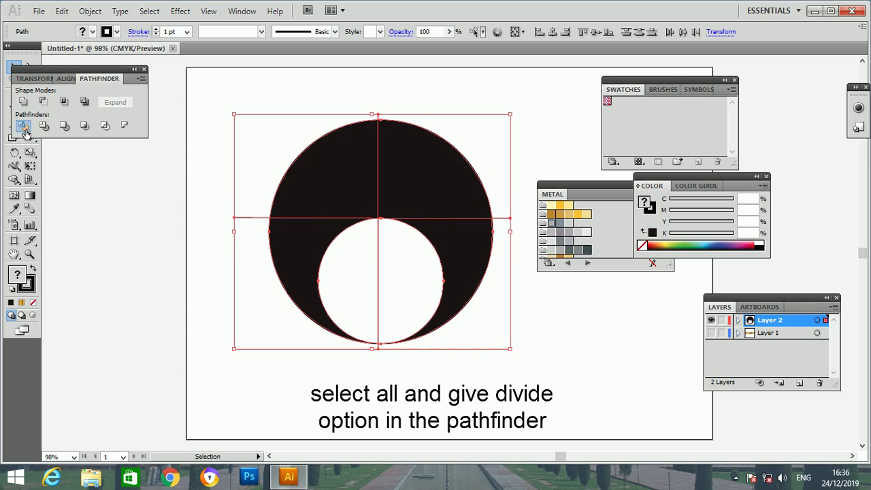
click(131, 233)
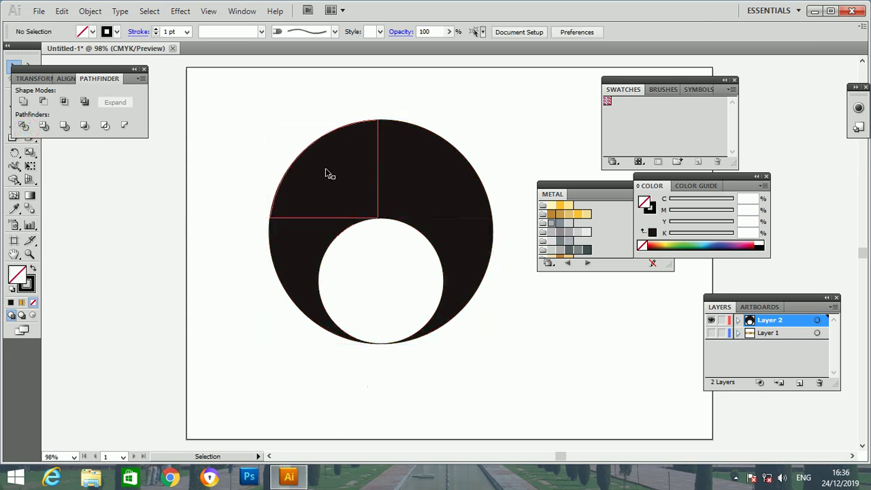
click(416, 228)
click(413, 188)
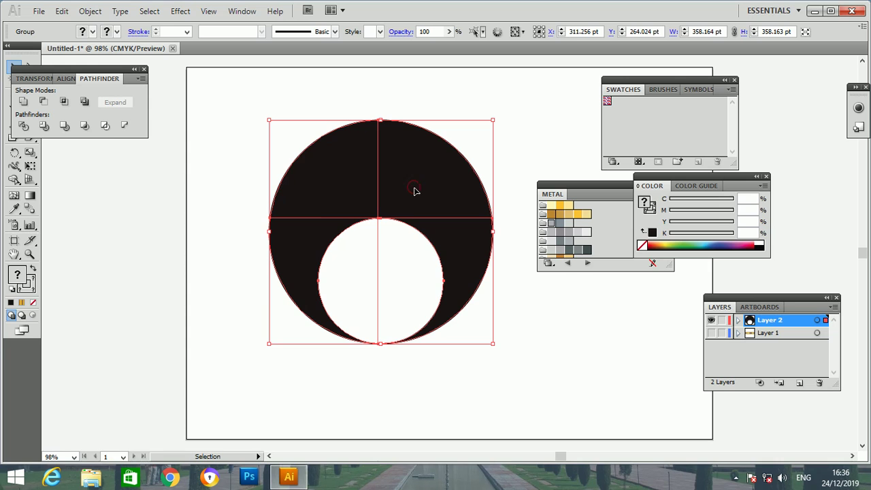
click(474, 78)
click(447, 151)
double_click(446, 156)
Delete the top-right, bottom-right and top-left pieces, keeping the lower-left crescent.
click(441, 160)
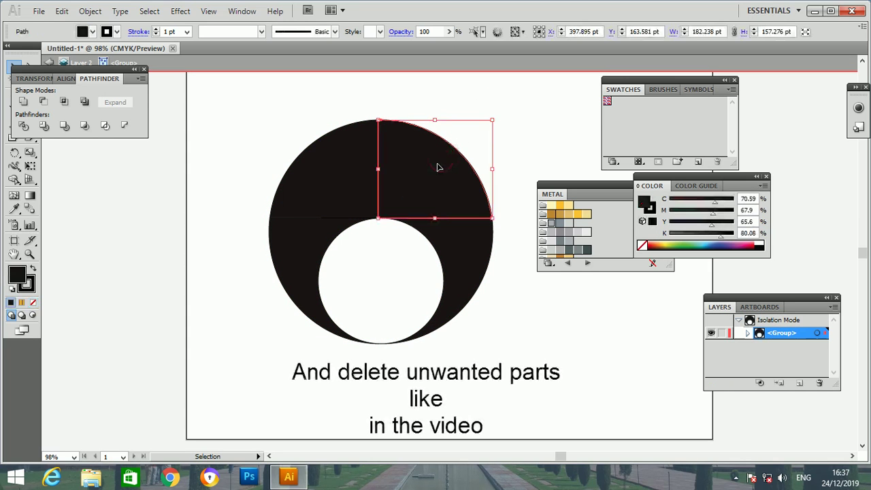
key(Delete)
click(468, 238)
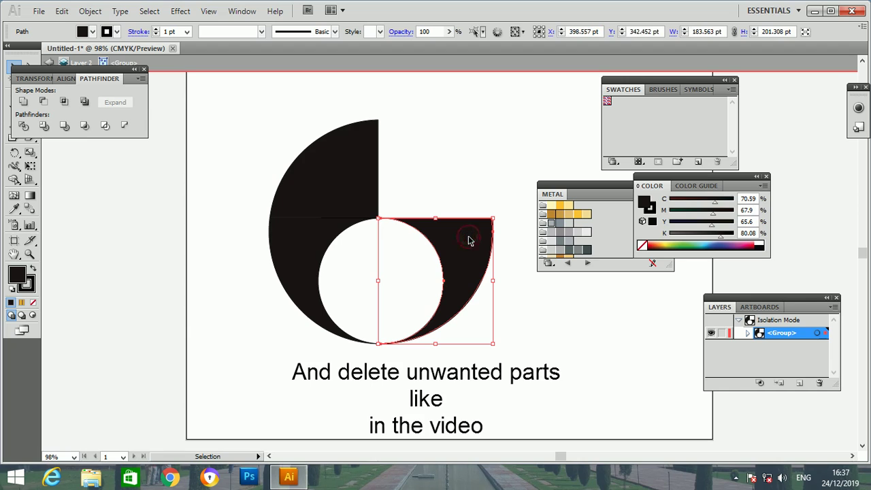
key(Delete)
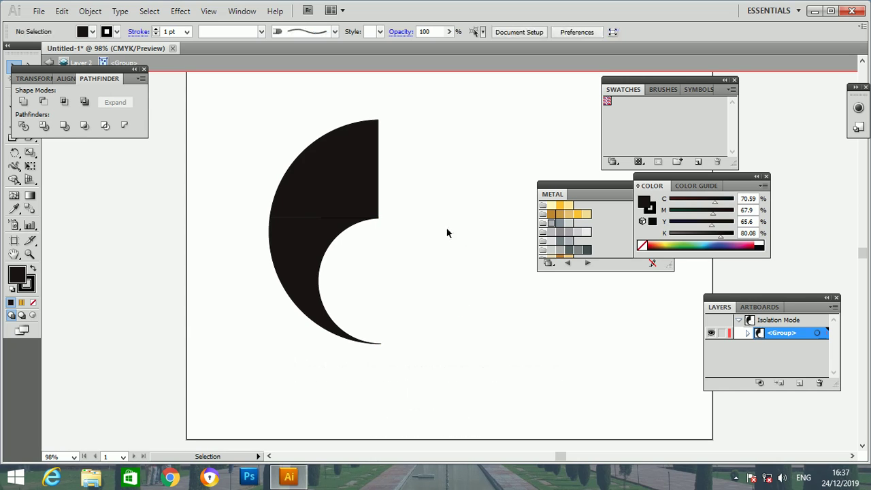
click(349, 196)
key(Delete)
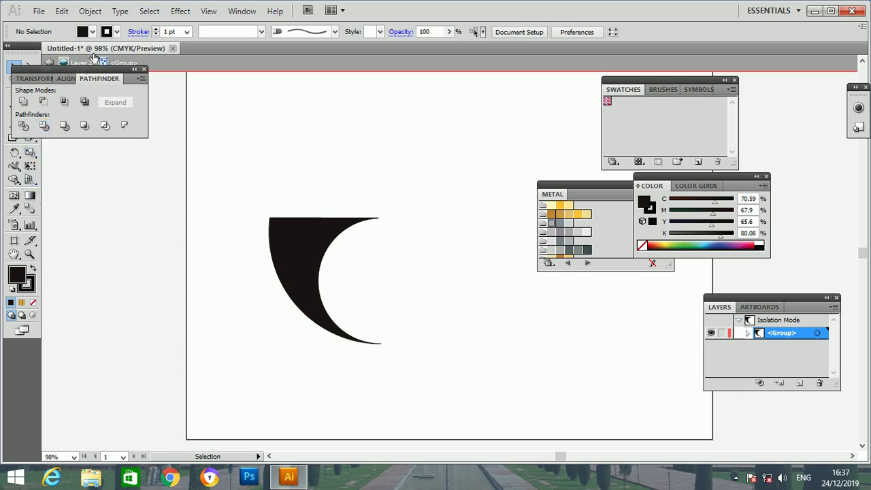
Draw a 200 pt circle, fit it into the crescent's inner gap, and open its Fill colour picker.
drag(95, 70, 178, 24)
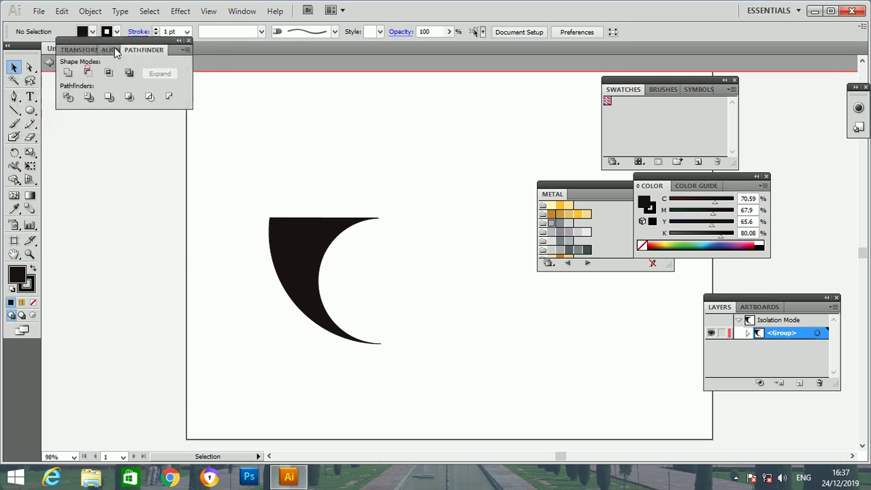
click(30, 110)
drag(160, 218, 263, 329)
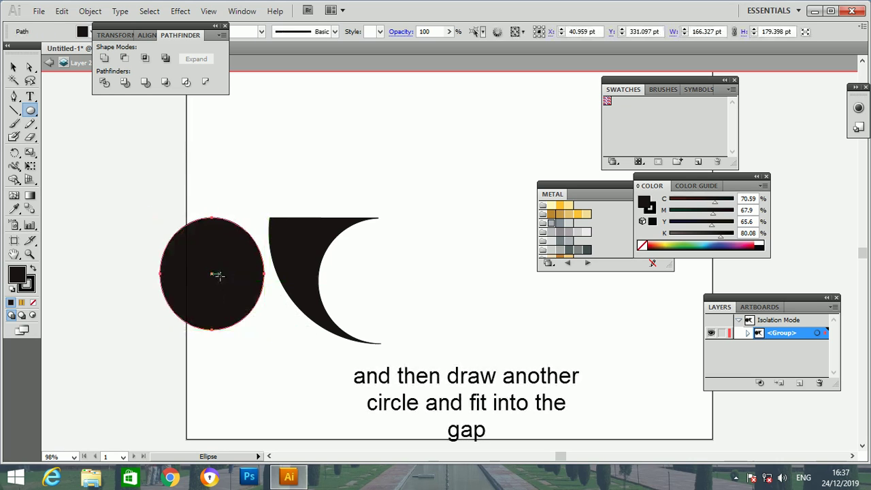
key(ctrl+z)
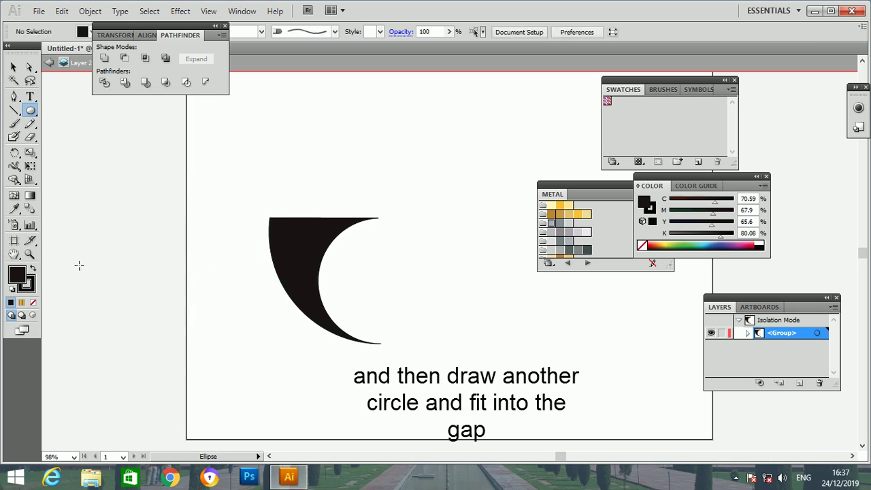
drag(127, 233, 252, 334)
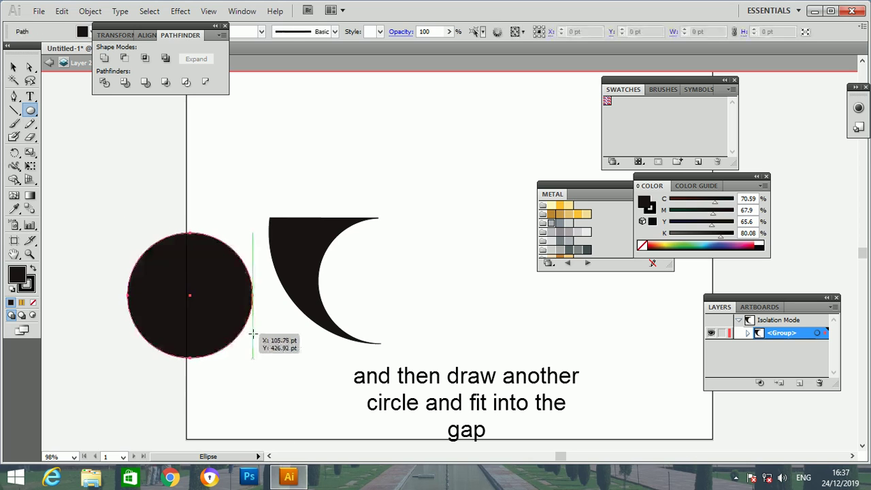
click(13, 69)
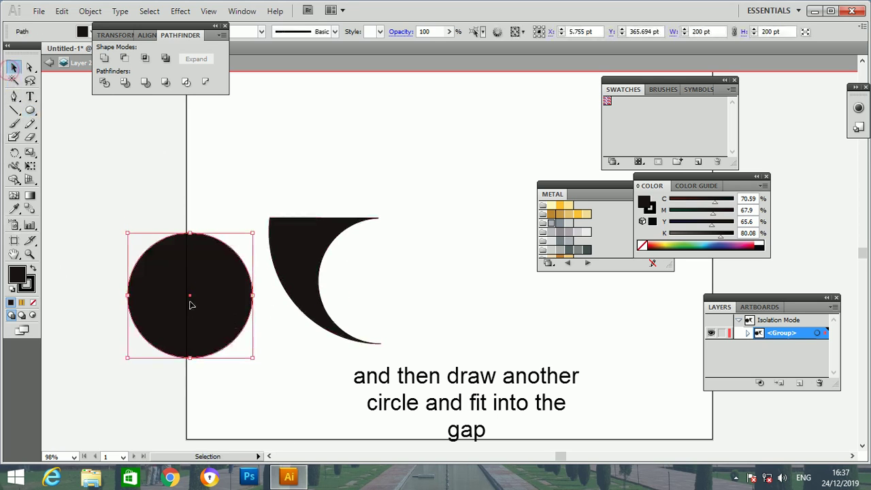
drag(190, 304, 382, 285)
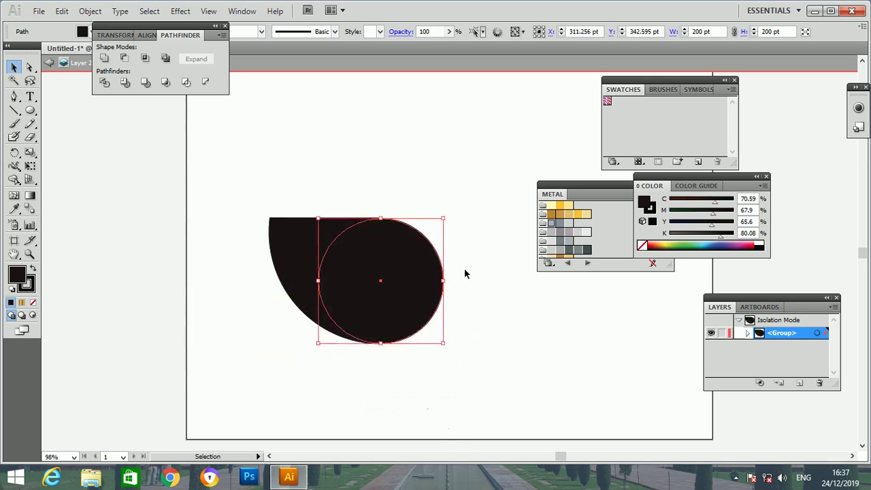
double_click(19, 278)
Fill the fitted circle dark grey, then scale it and the crescent up together.
click(278, 274)
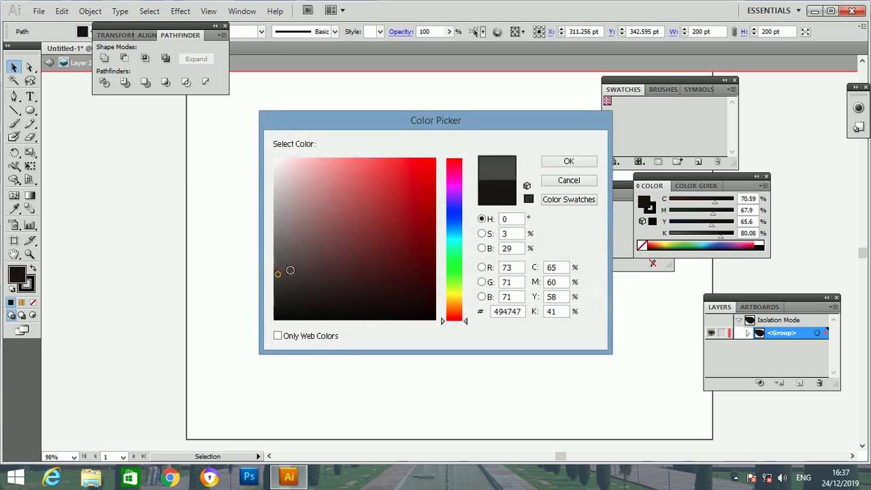
click(567, 163)
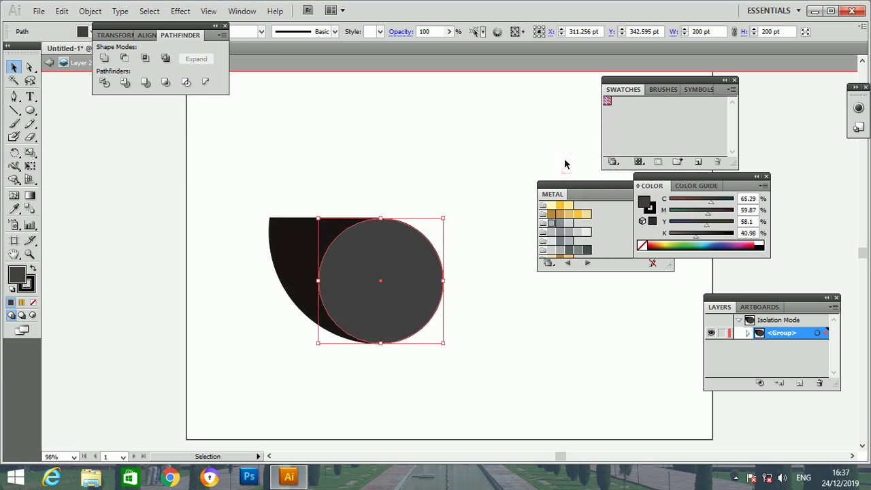
drag(241, 160, 468, 378)
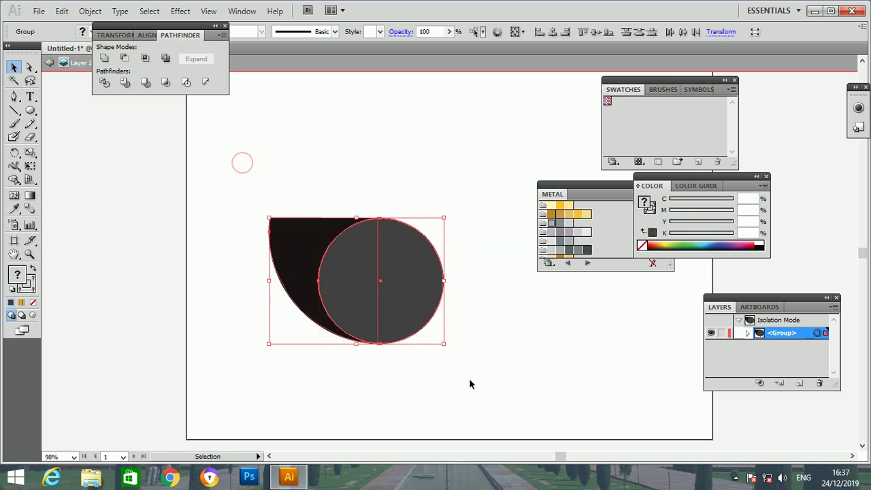
drag(442, 221, 482, 182)
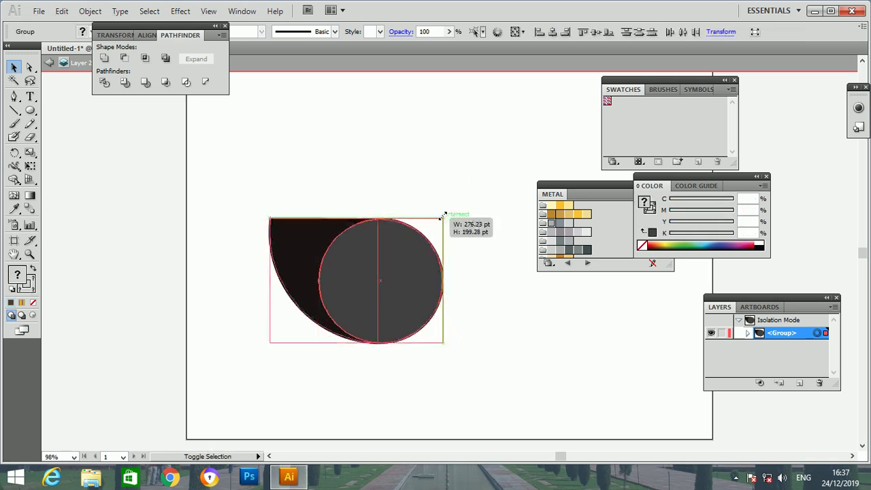
click(448, 147)
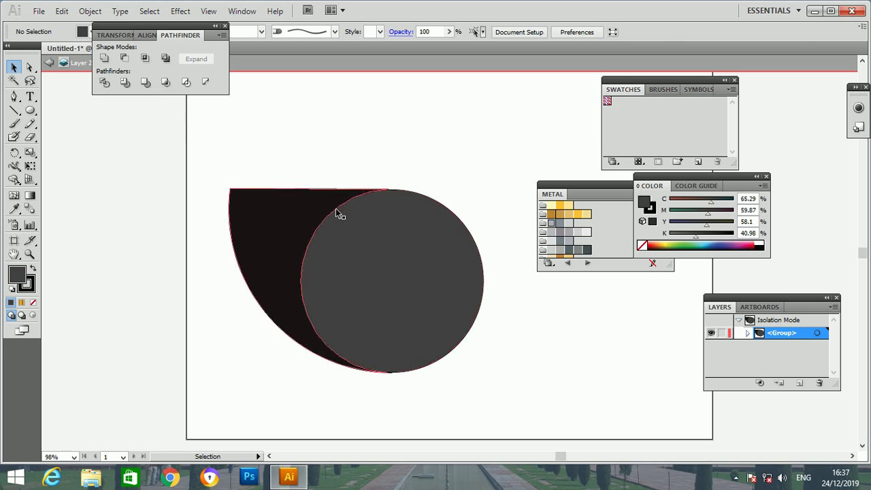
Delete the crescent's top corner anchor with Delete Anchor Point, turning it into a leaf.
click(252, 219)
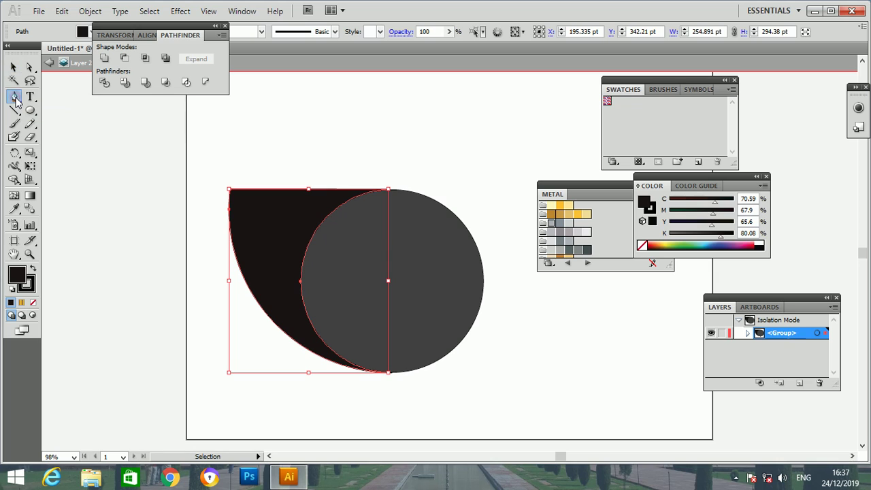
drag(15, 98, 44, 128)
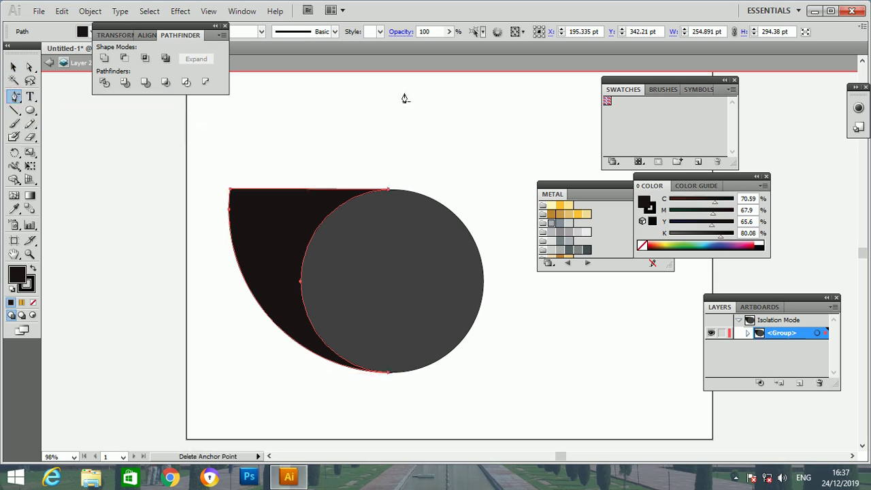
click(389, 192)
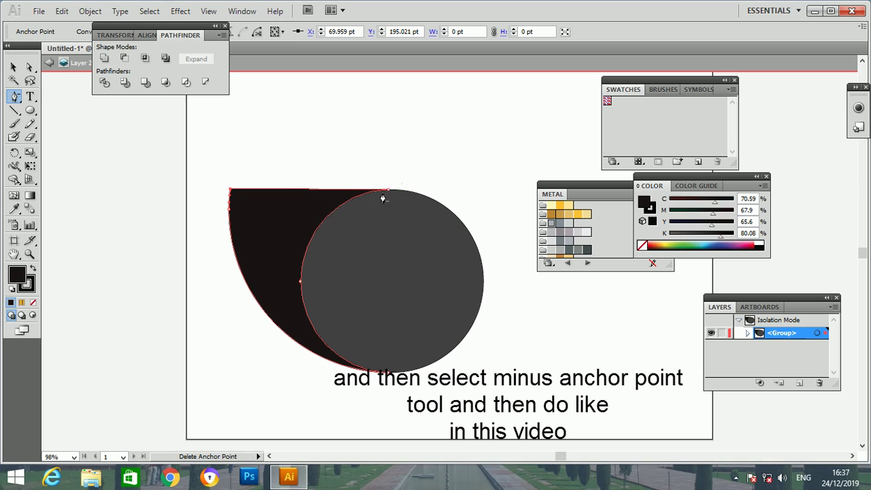
click(13, 67)
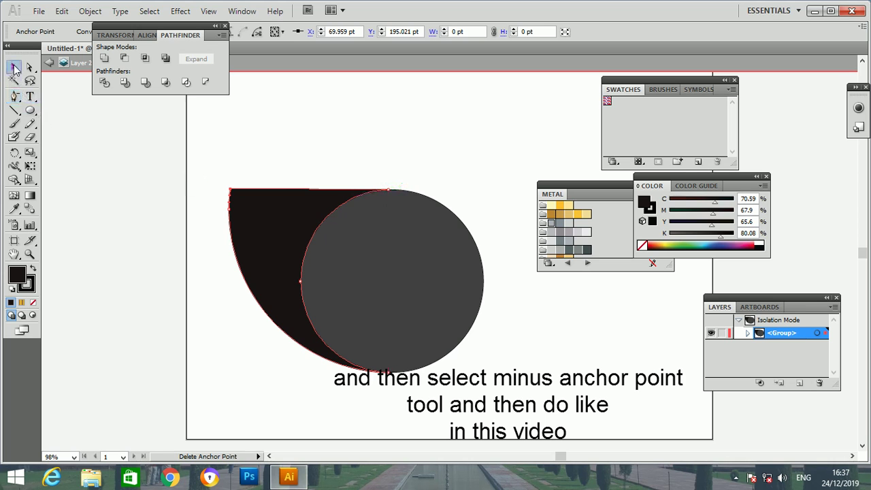
click(260, 160)
click(265, 202)
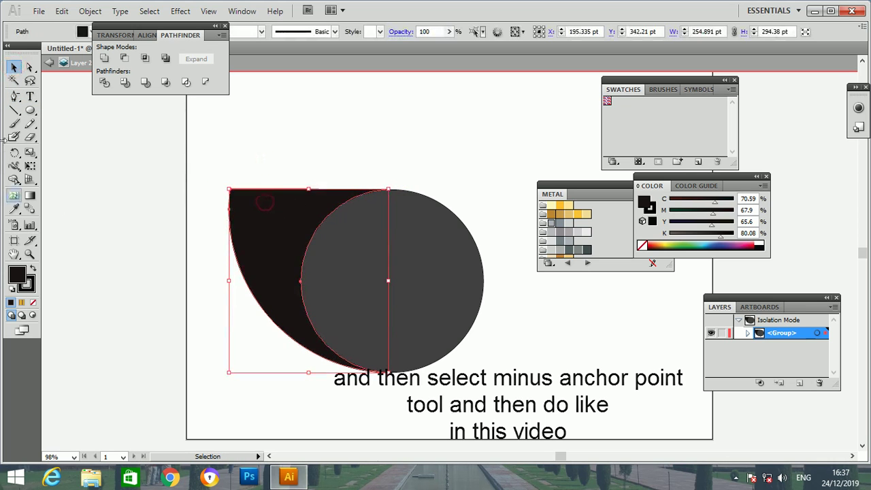
click(13, 96)
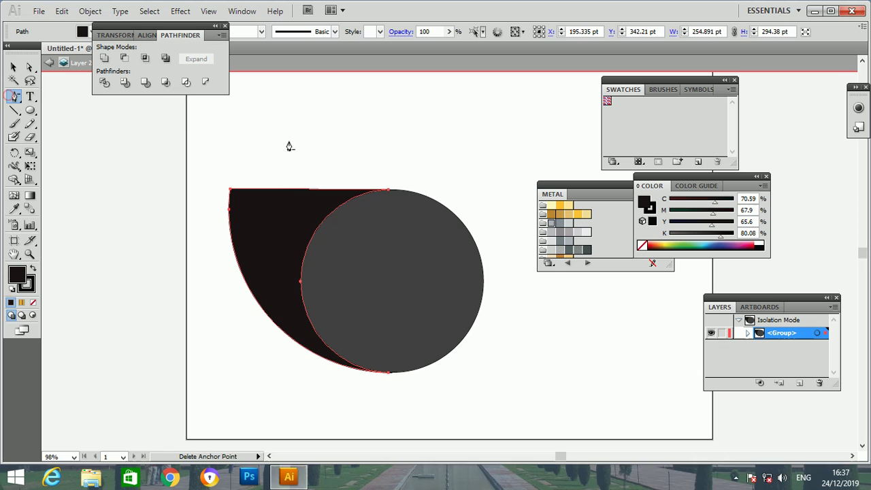
click(388, 193)
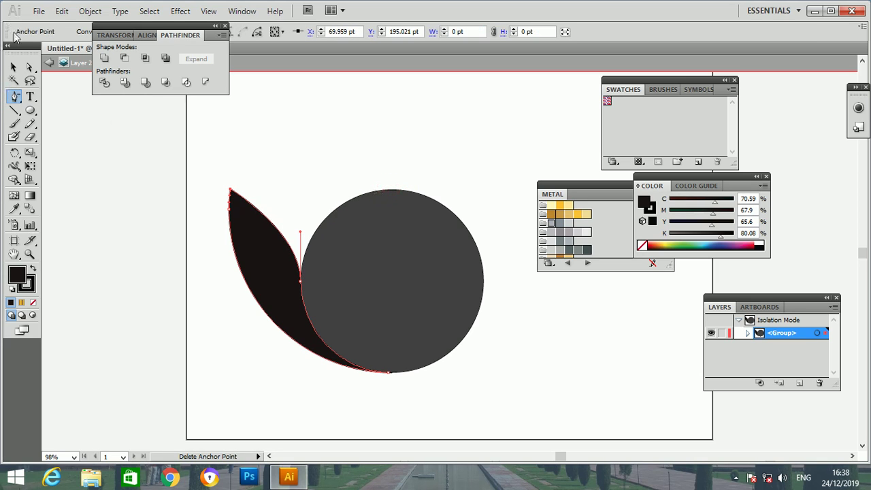
click(13, 67)
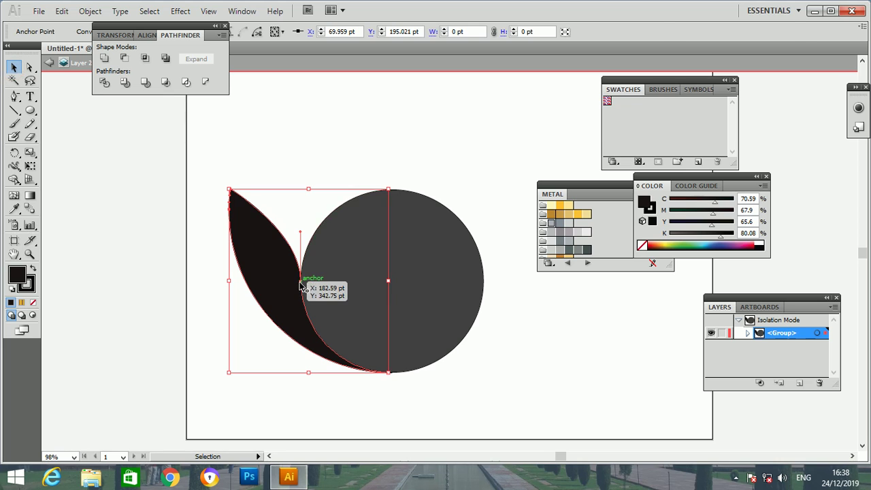
click(197, 252)
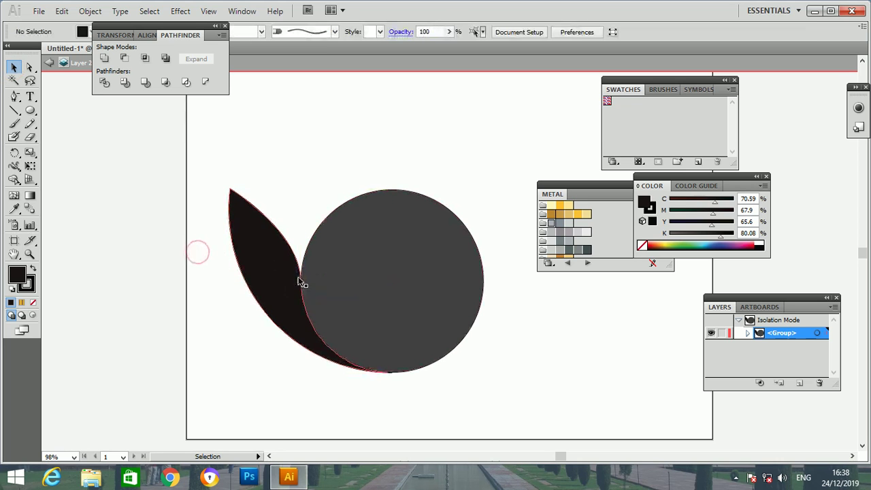
Drag the leaf's shared anchor upward so its inner curve follows the circle, then reselect the leaf.
click(237, 224)
drag(300, 285, 314, 255)
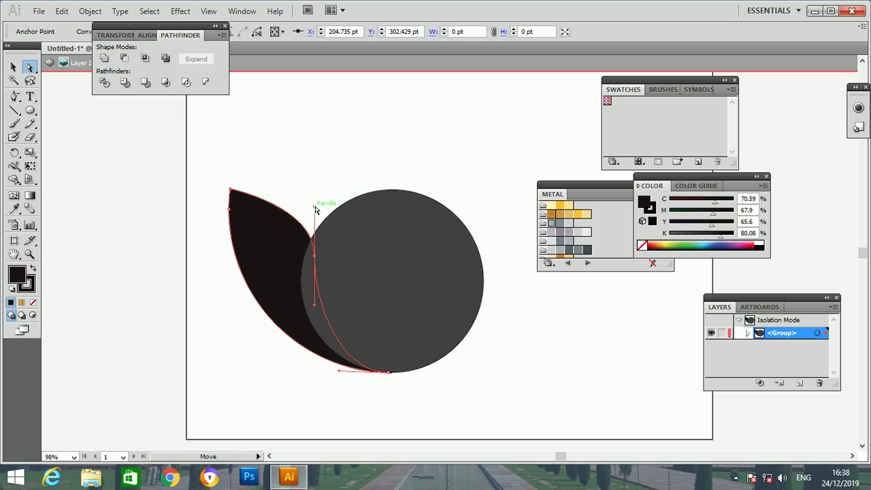
mouse_move(315, 209)
mouse_down()
mouse_move(324, 207)
mouse_move(315, 207)
mouse_up()
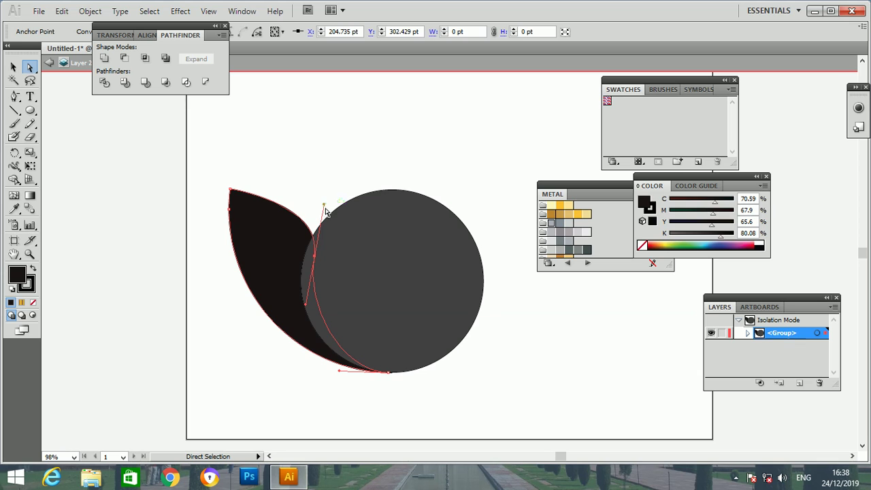
click(321, 256)
drag(318, 252, 322, 249)
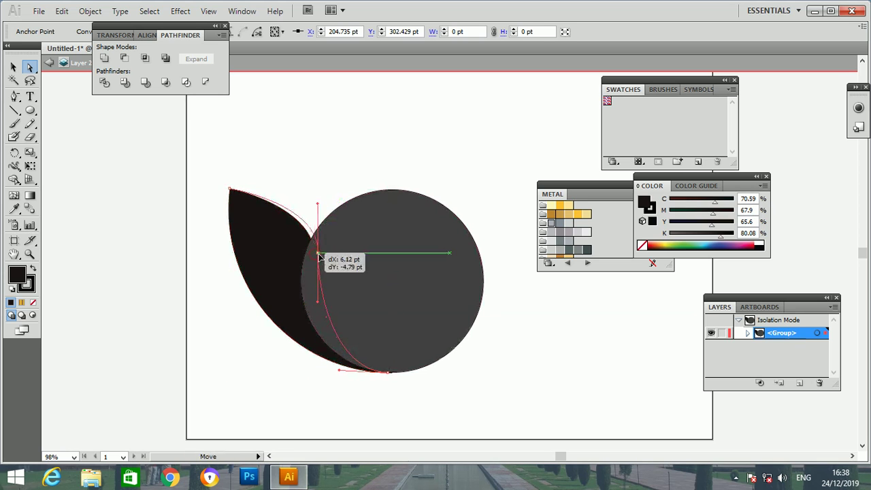
drag(230, 190, 224, 175)
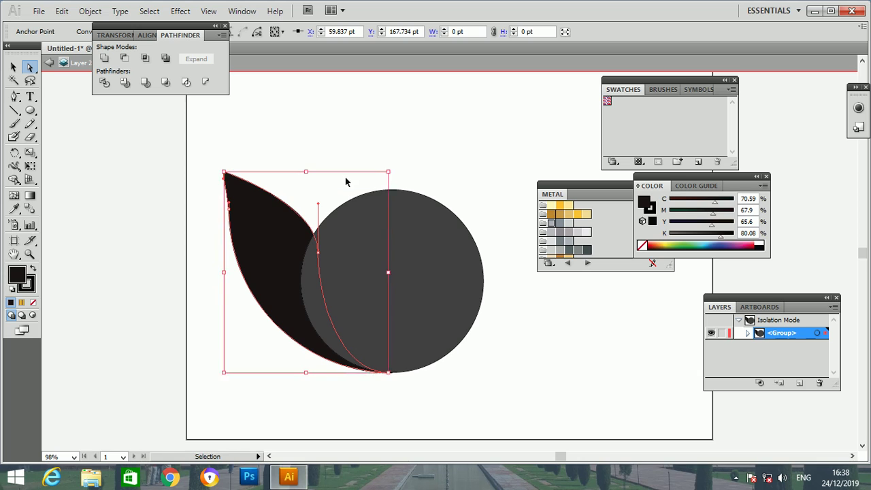
key(ctrl+z)
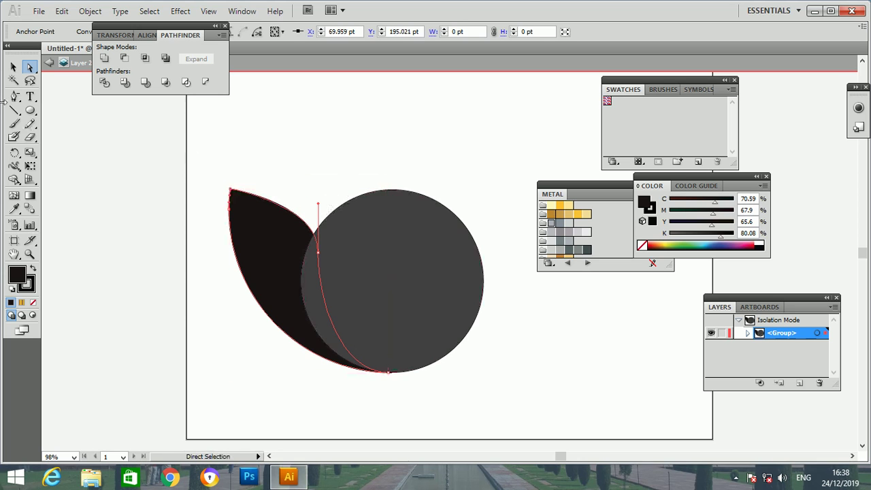
click(13, 66)
click(146, 198)
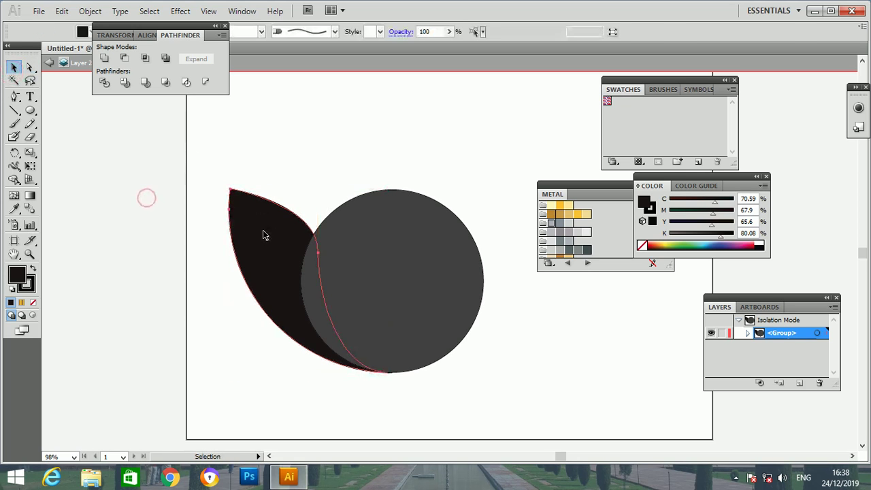
click(265, 235)
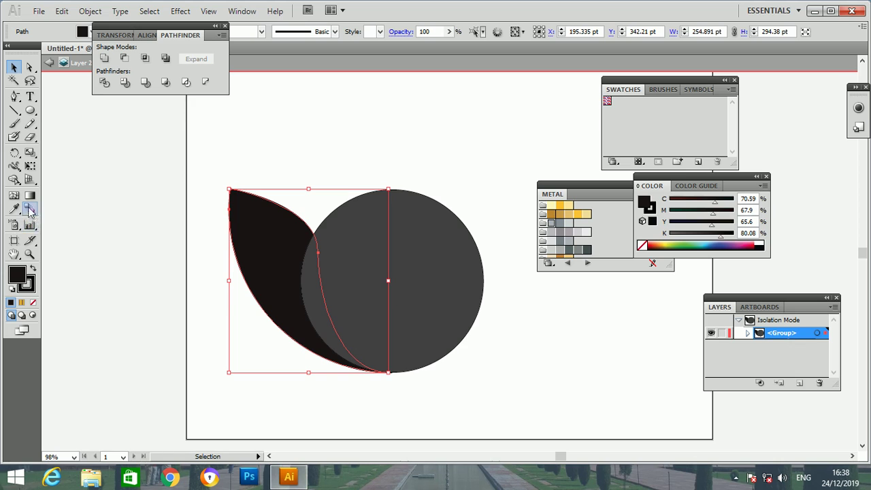
Set the Rotate tool's pivot at the grey circle's centre with the leaf selected.
click(15, 153)
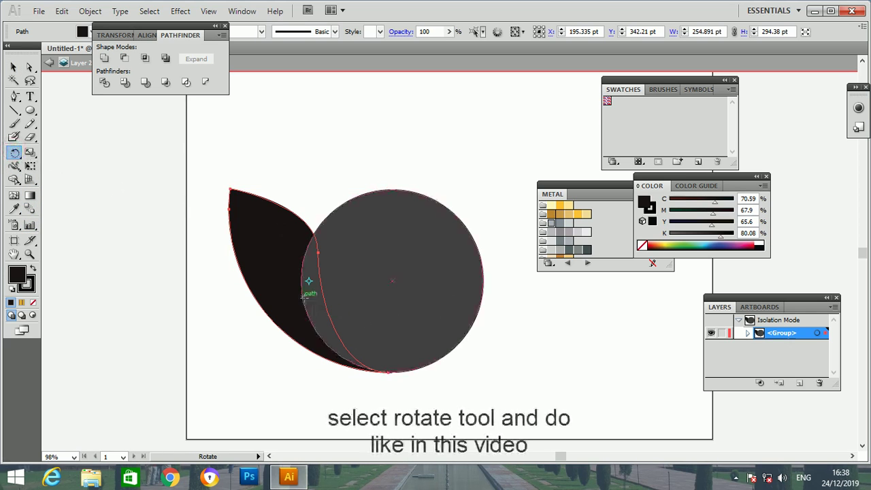
click(389, 277)
click(391, 282)
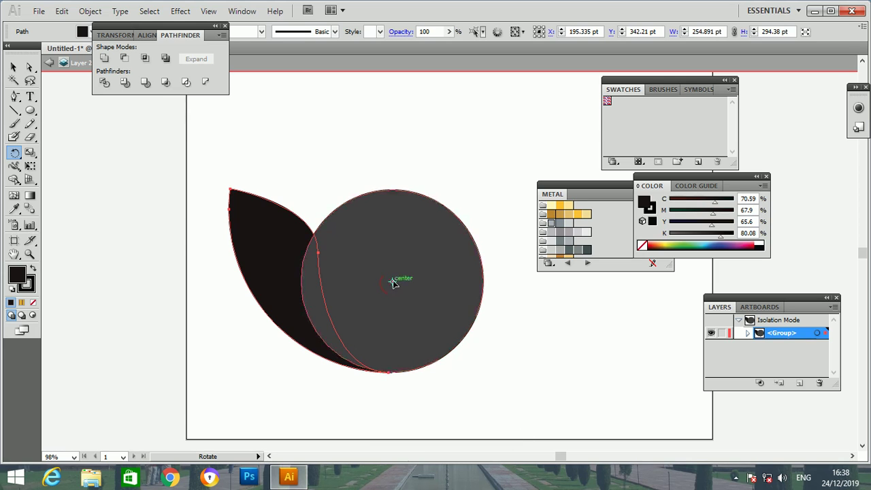
click(393, 281)
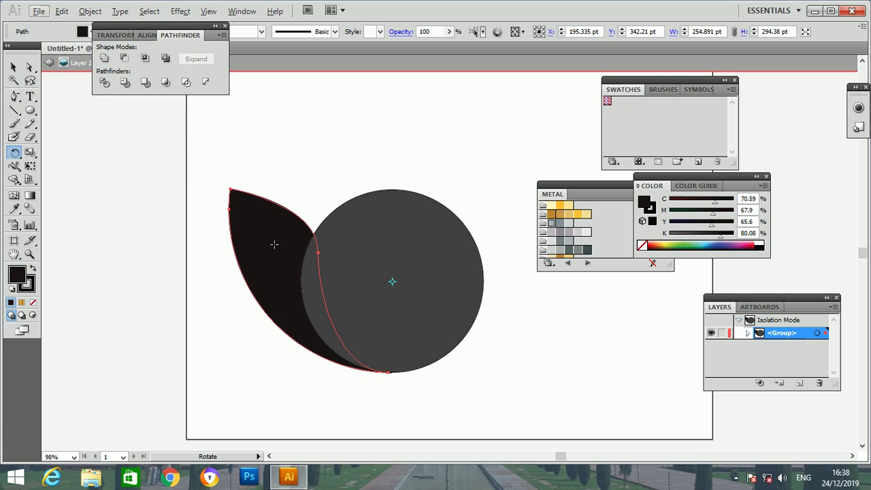
click(14, 67)
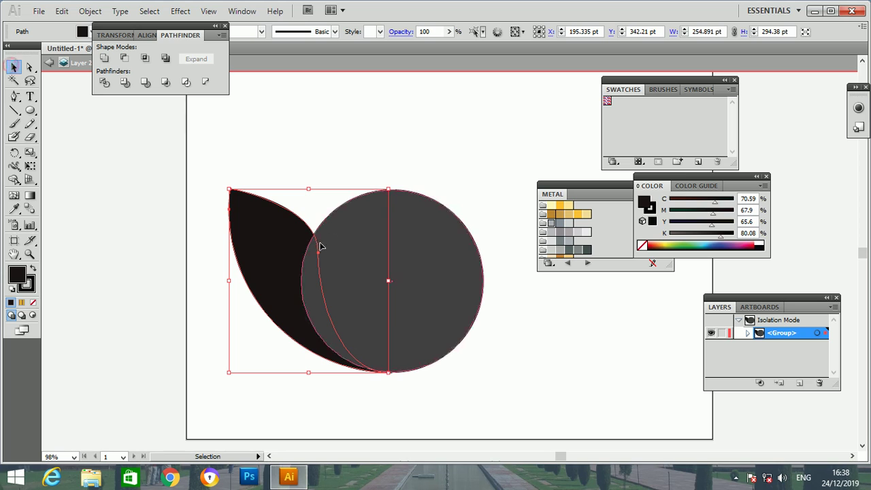
drag(286, 243, 316, 238)
key(ctrl+z)
click(325, 141)
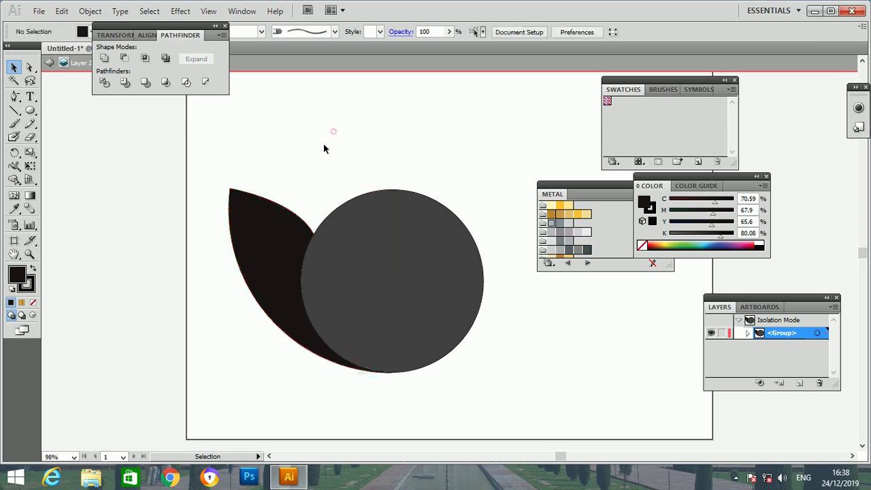
click(257, 214)
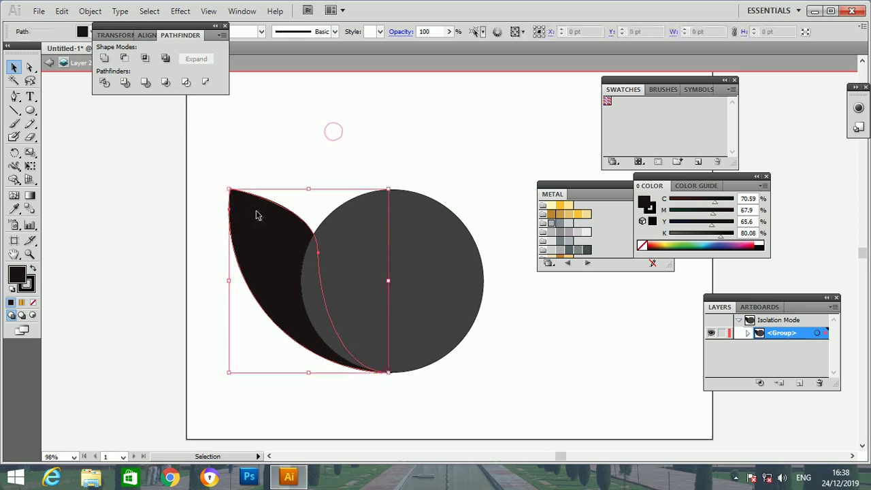
click(15, 154)
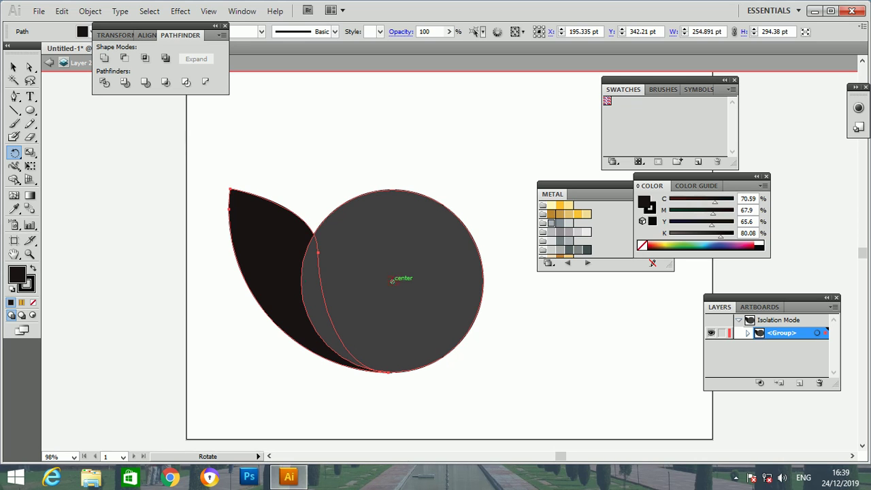
Rotate-copy the leaf around the circle's centre, then repeat twice with Ctrl+D to fan overlapping copies.
click(392, 279)
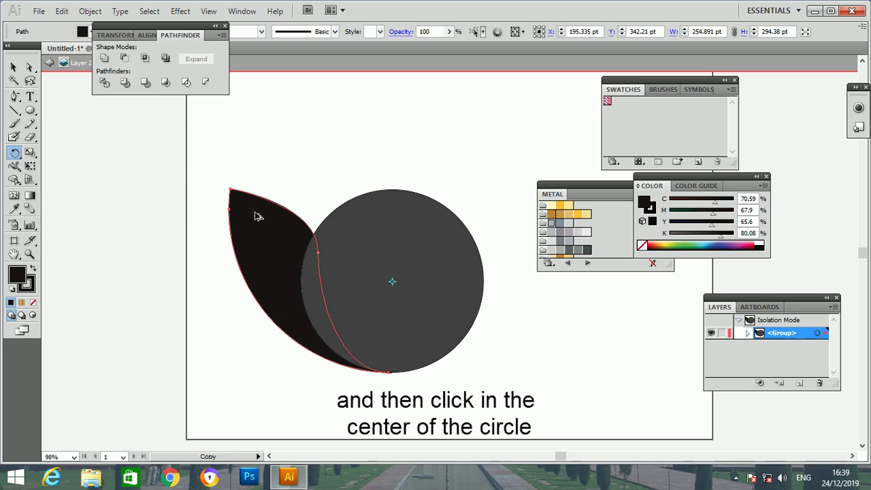
drag(253, 218, 321, 194)
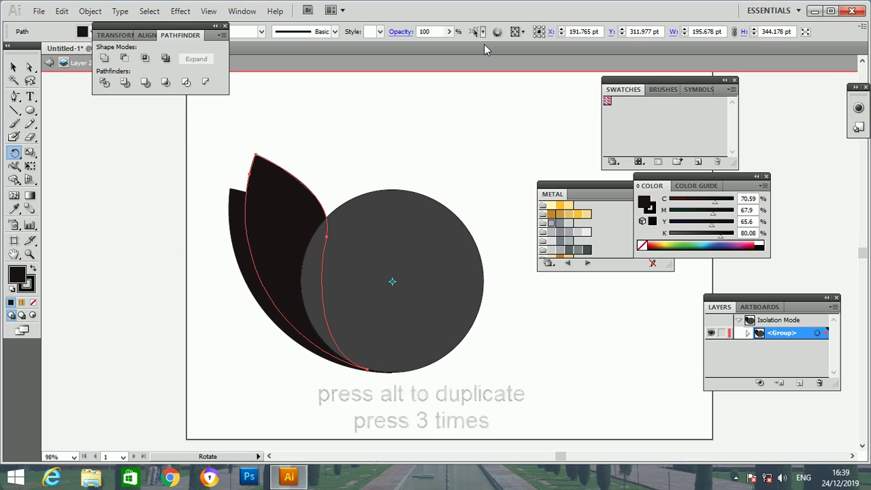
key(ctrl+d)
key(ctrl+d)
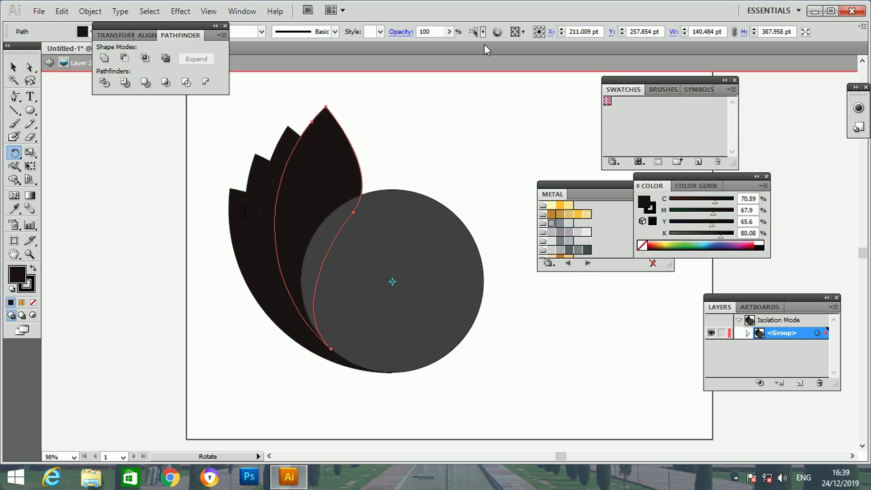
key(ctrl+d)
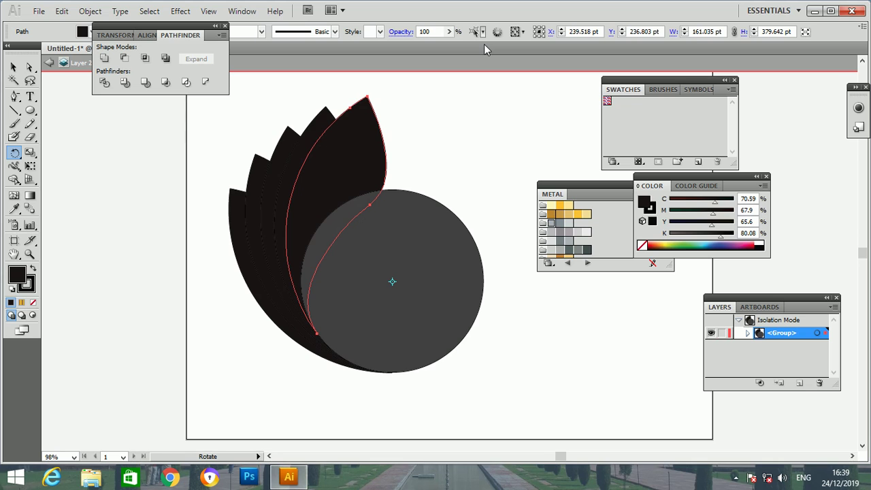
click(14, 67)
Delete the grey circle and its leftover circle outline.
click(521, 208)
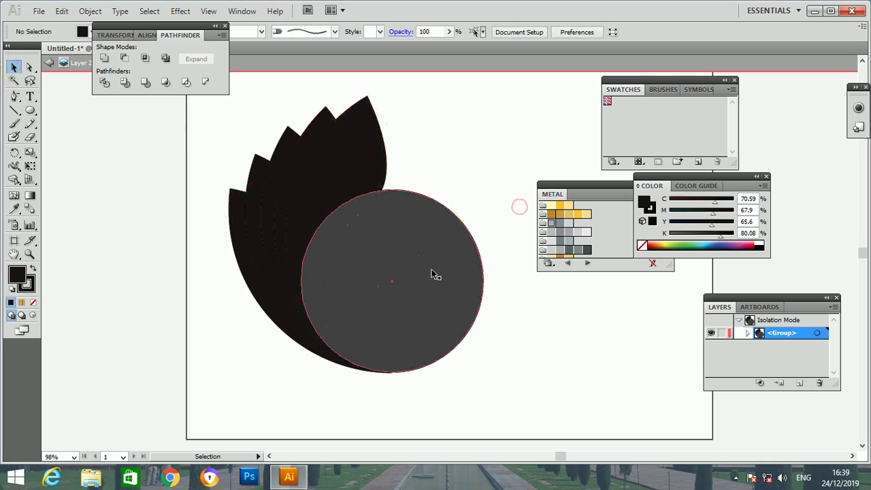
click(431, 273)
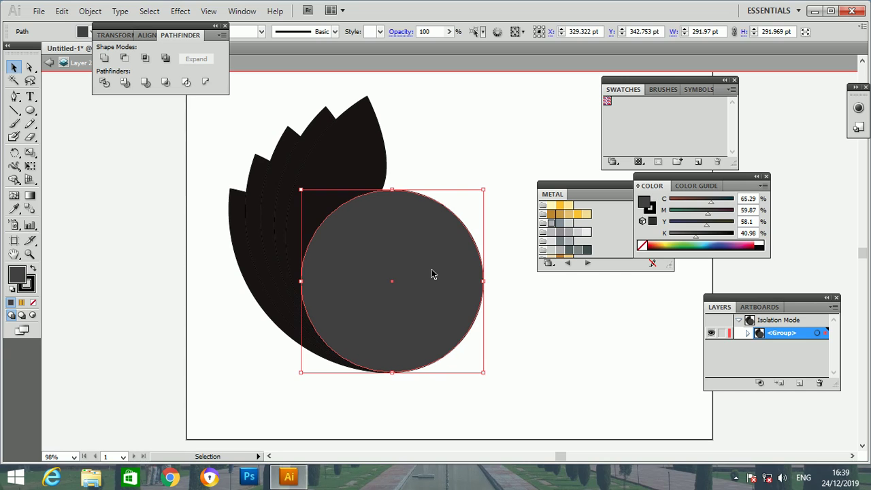
key(Delete)
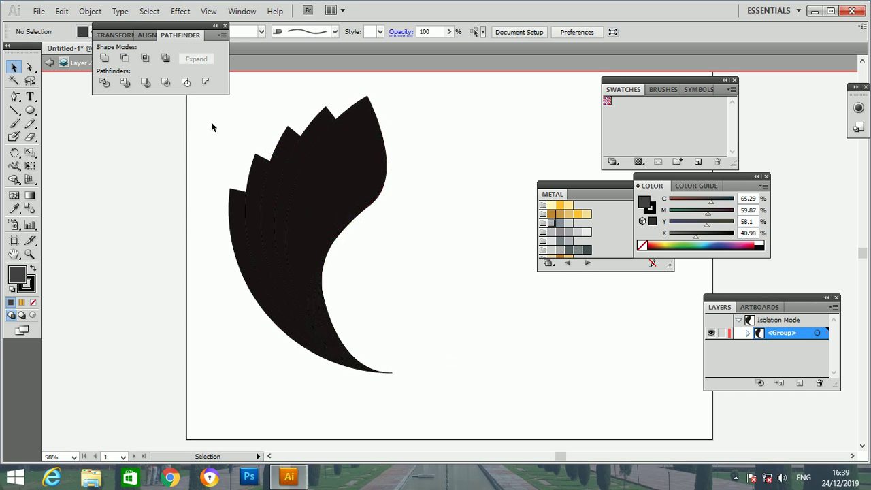
drag(205, 118, 446, 402)
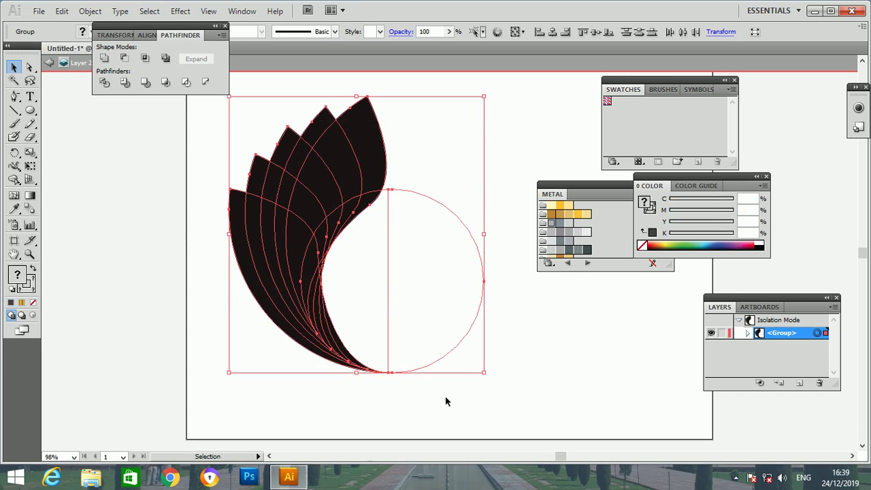
click(454, 376)
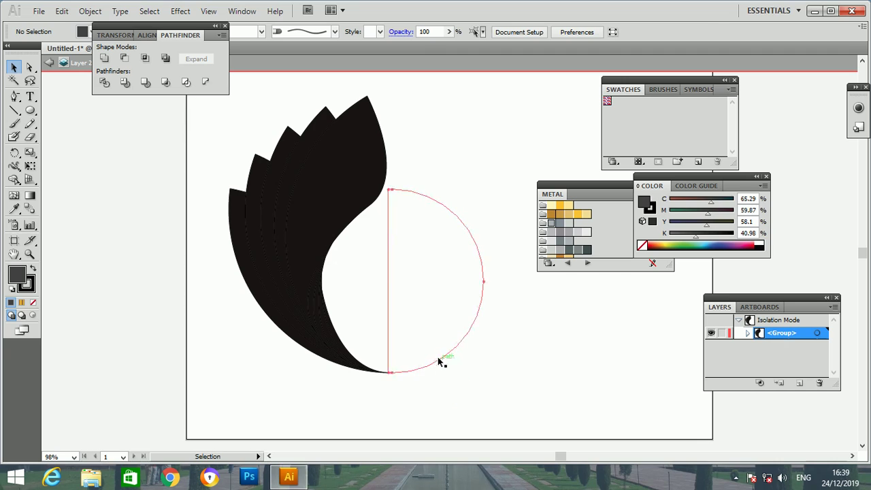
click(438, 358)
key(Delete)
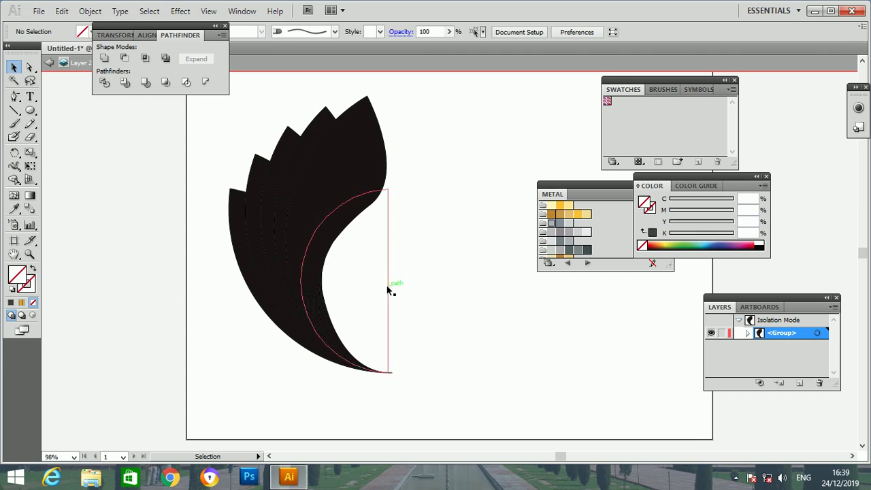
Marquee-select the whole fan of leaves.
click(388, 289)
click(375, 274)
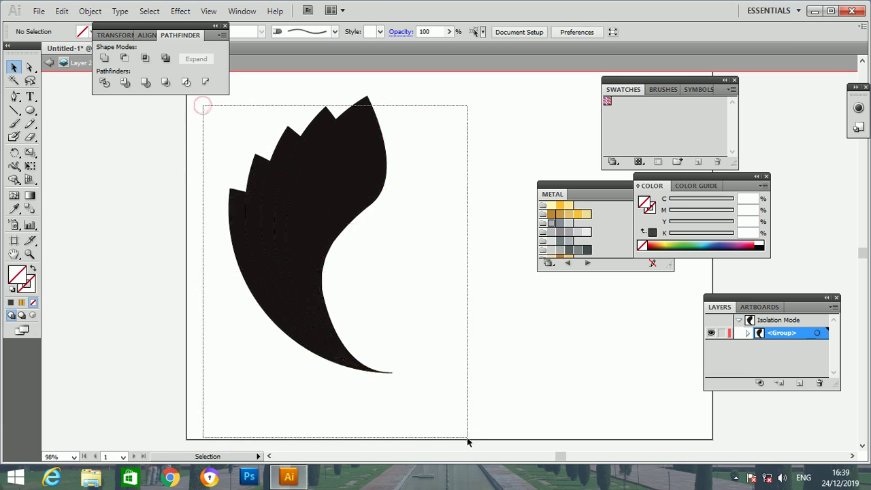
drag(202, 103, 468, 436)
Fill the leaves with light grey A0A0A0.
double_click(14, 275)
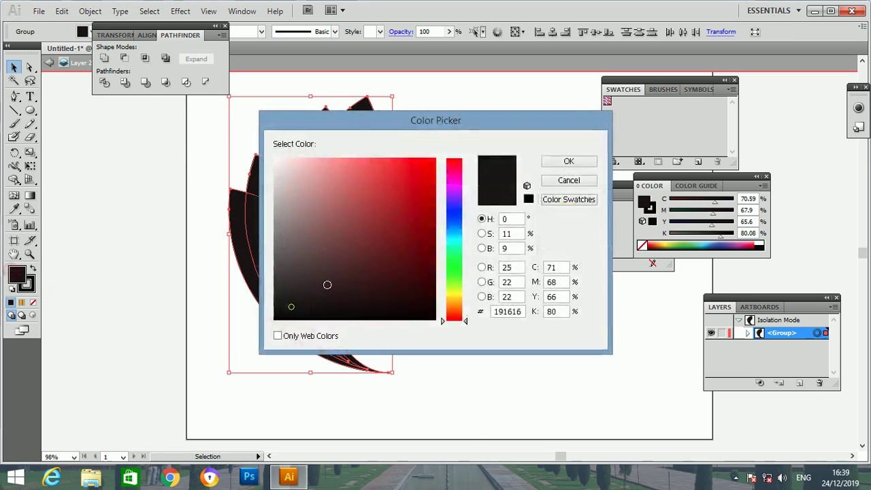
click(277, 281)
click(572, 161)
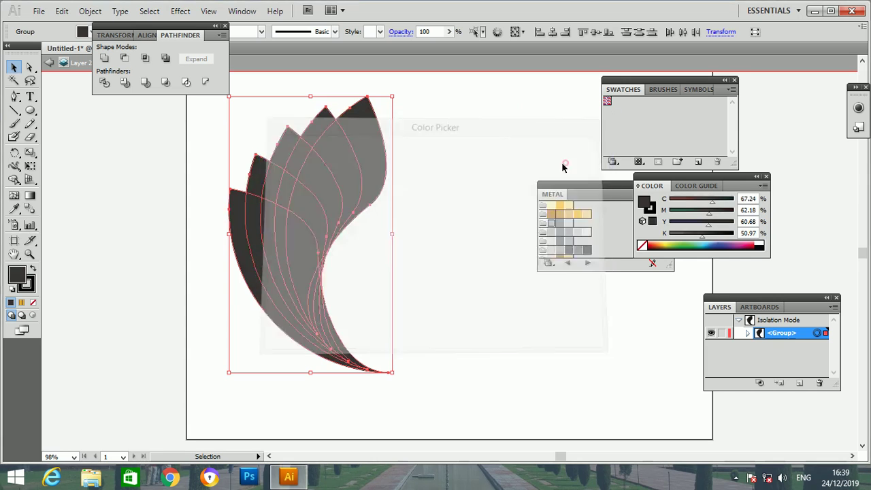
click(479, 199)
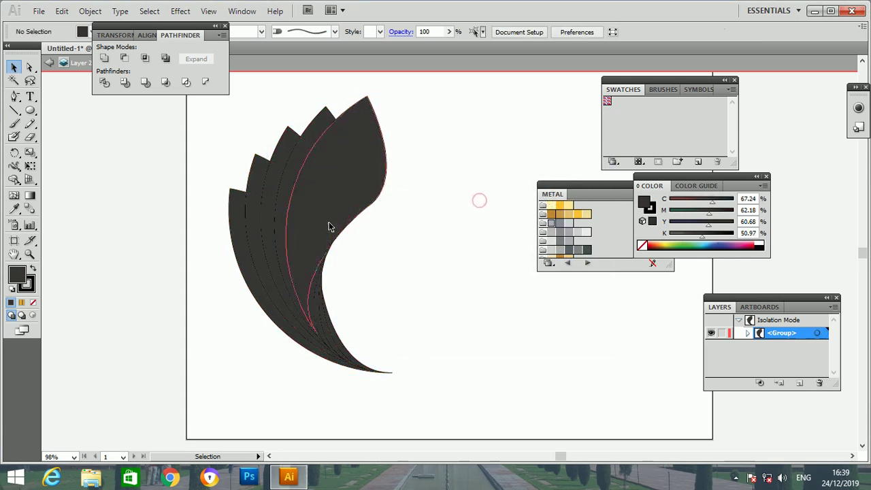
mouse_move(203, 107)
mouse_down()
mouse_move(429, 231)
mouse_move(437, 397)
mouse_up()
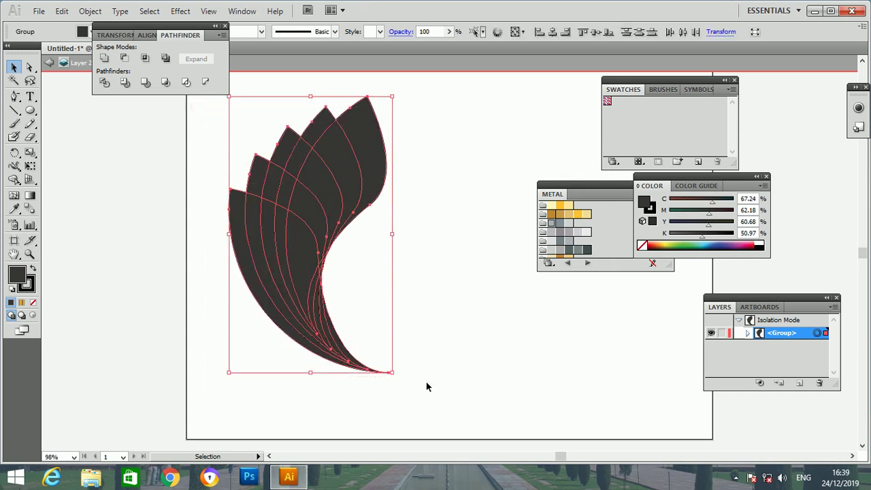
double_click(16, 276)
drag(276, 257, 274, 217)
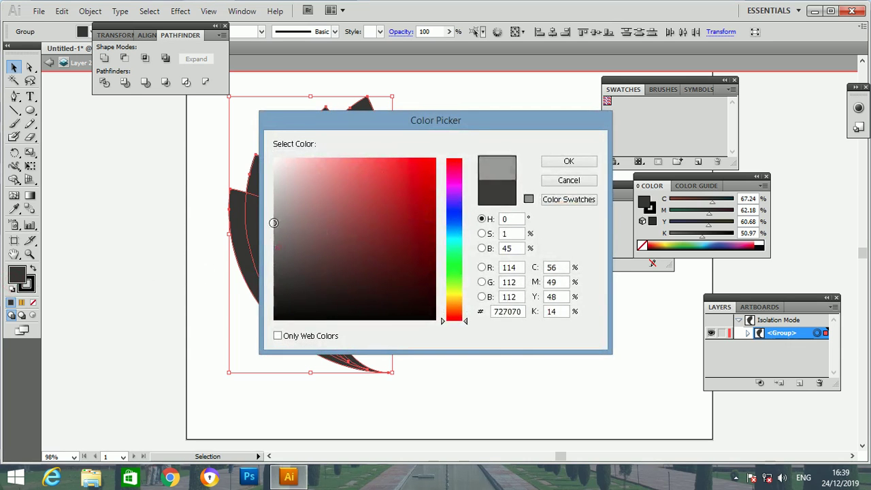
click(551, 163)
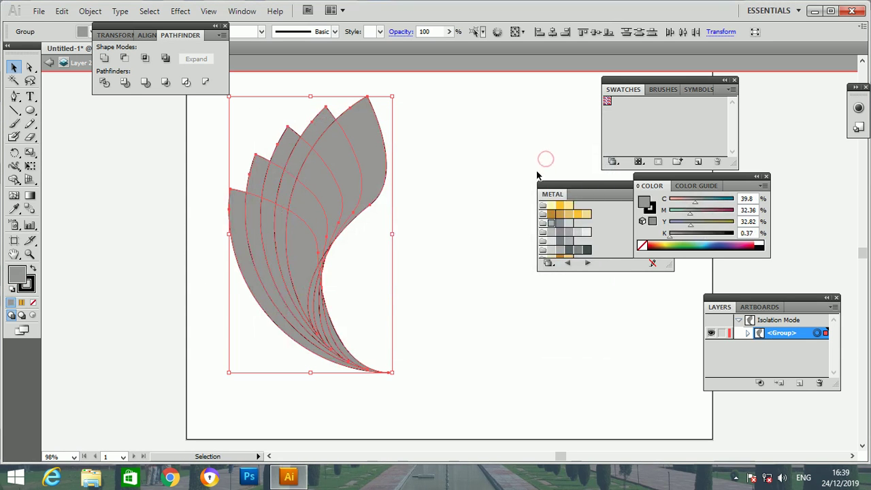
Shift the leaf group slightly right and set its stroke to None.
drag(296, 255, 333, 253)
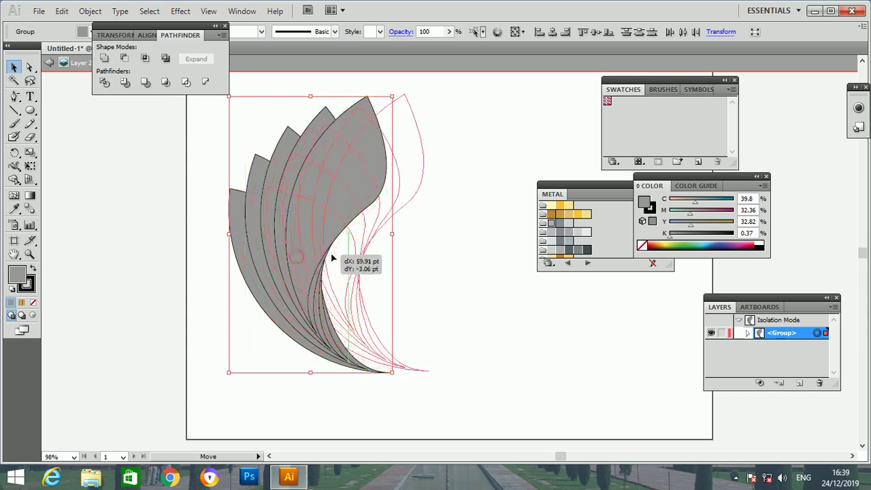
click(506, 273)
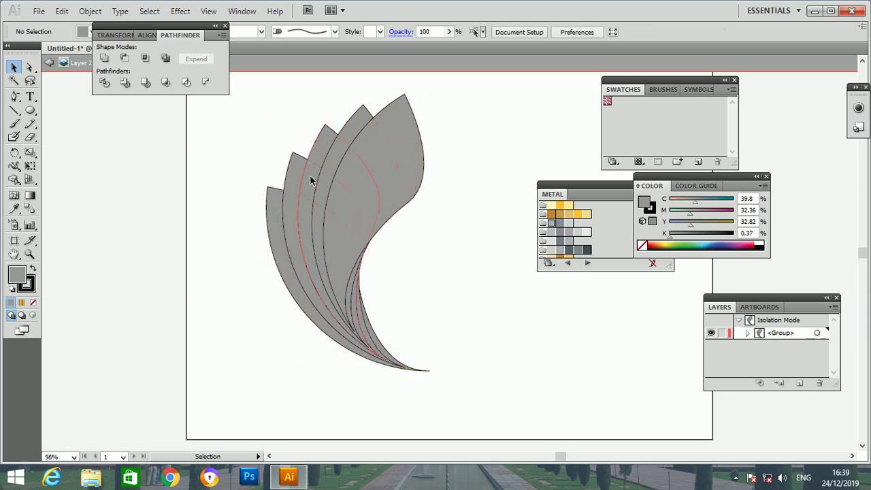
mouse_move(245, 96)
mouse_down()
mouse_move(393, 238)
mouse_move(446, 389)
mouse_up()
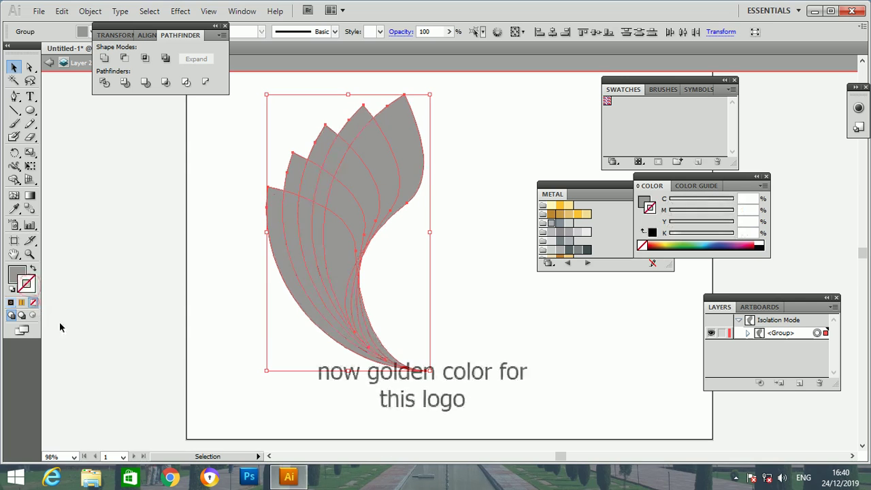
click(32, 302)
click(78, 328)
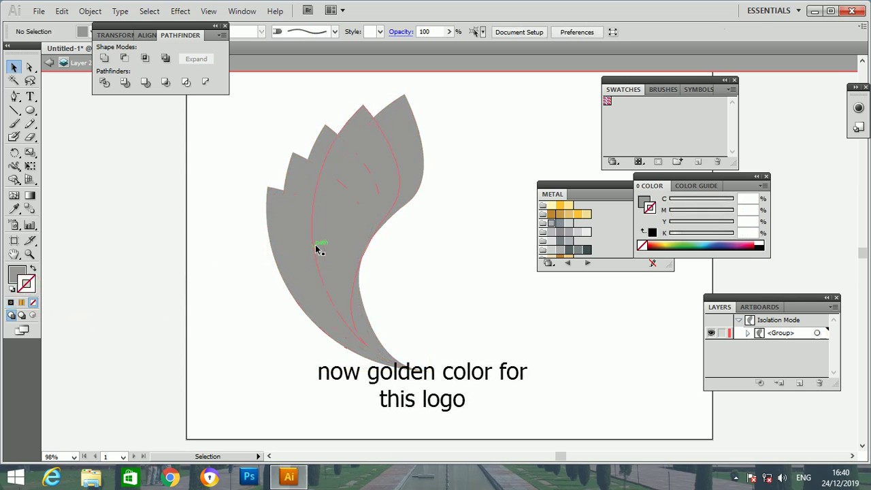
mouse_move(242, 100)
mouse_down()
mouse_move(454, 386)
mouse_move(461, 418)
mouse_up()
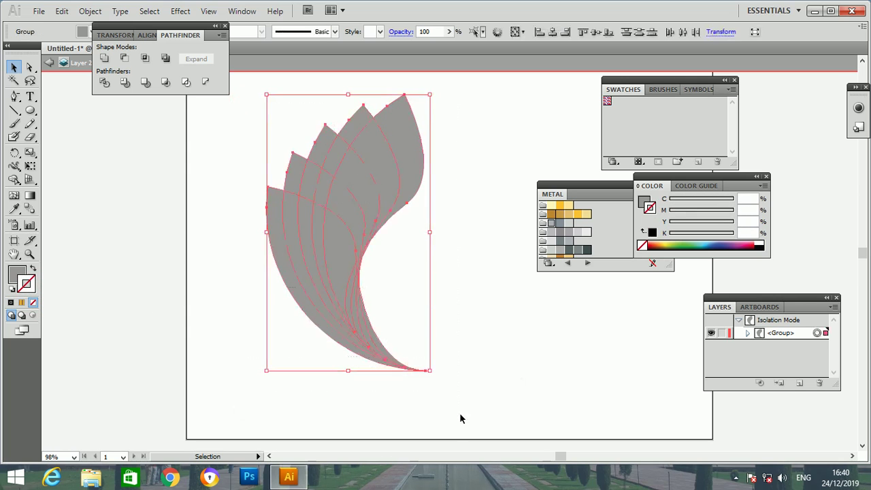
Ungroup the leaf group into separate paths and select all of them.
right_click(359, 197)
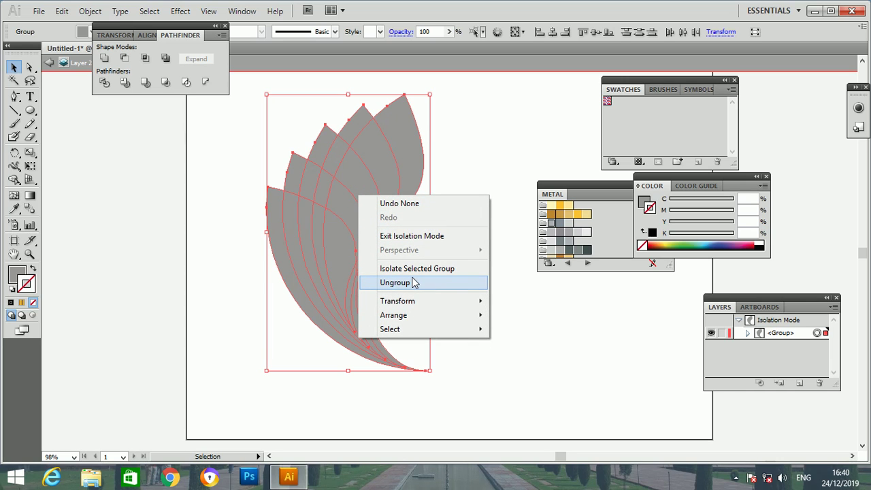
click(93, 15)
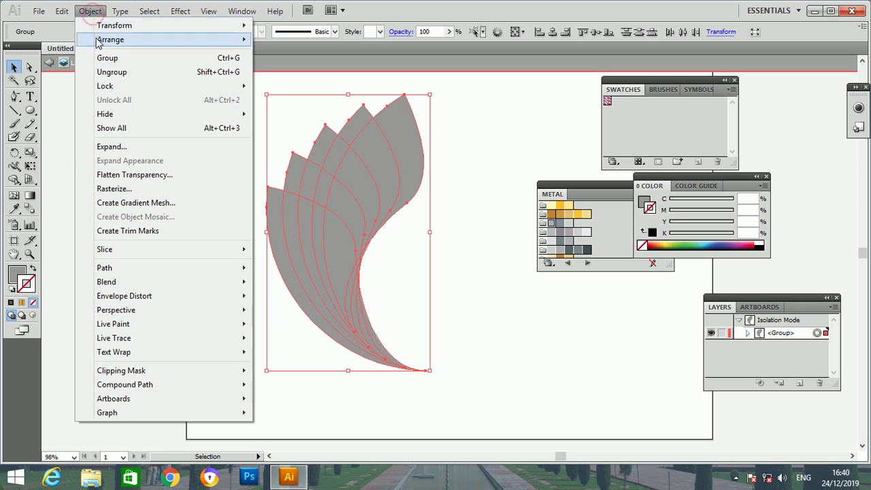
click(120, 146)
right_click(372, 186)
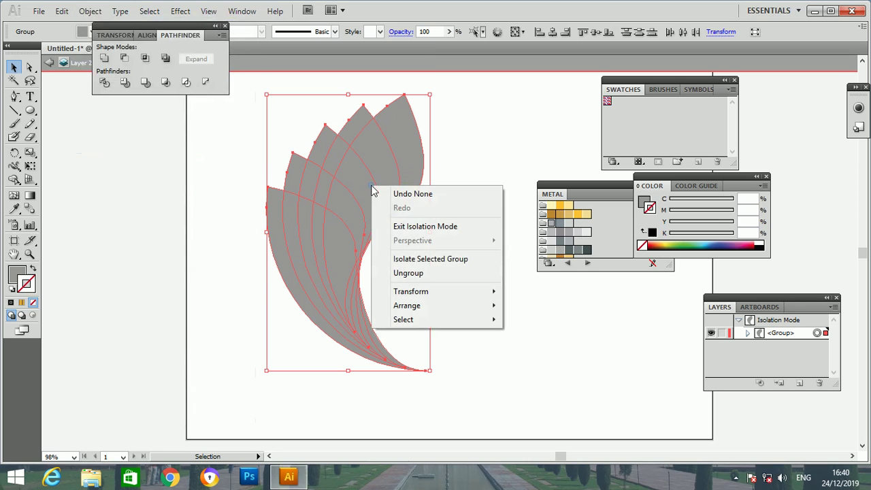
click(430, 276)
click(490, 298)
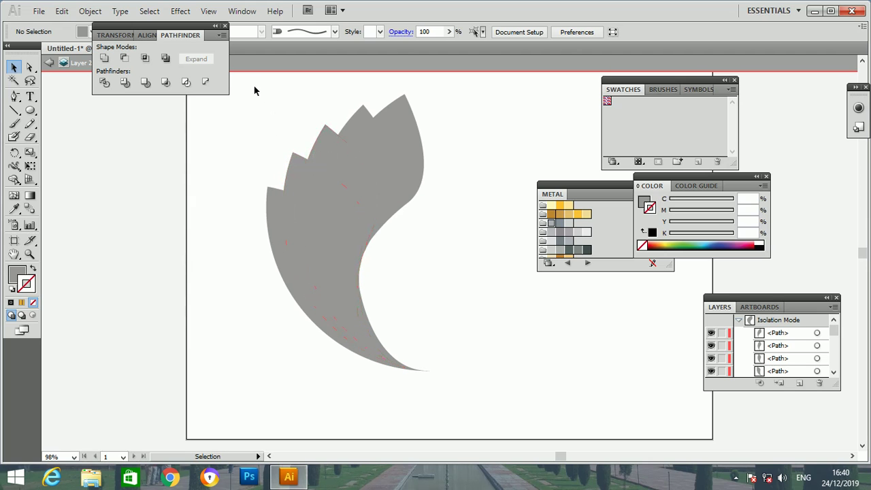
drag(234, 90, 480, 402)
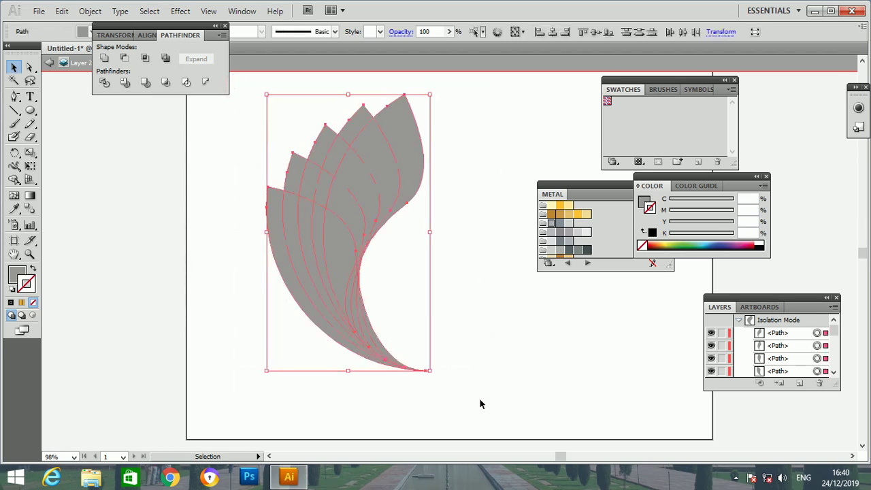
Apply Pathfinder Divide to the leaves and inspect the resulting pieces.
click(104, 83)
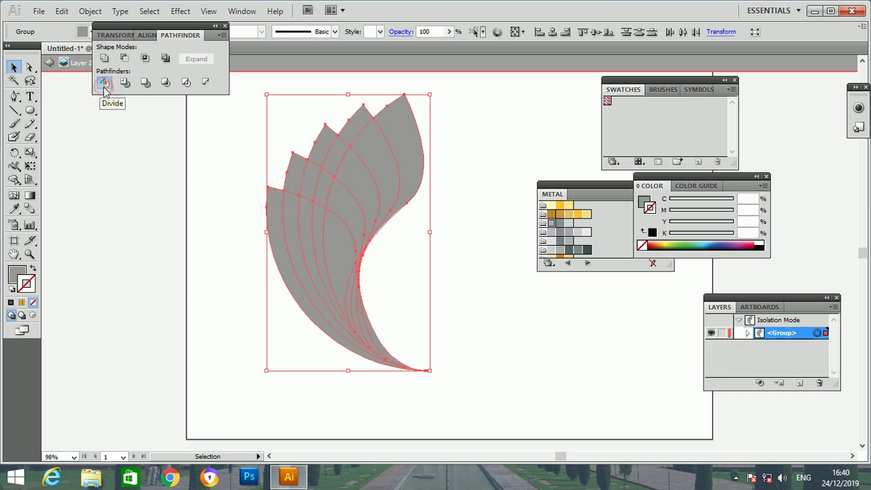
click(490, 202)
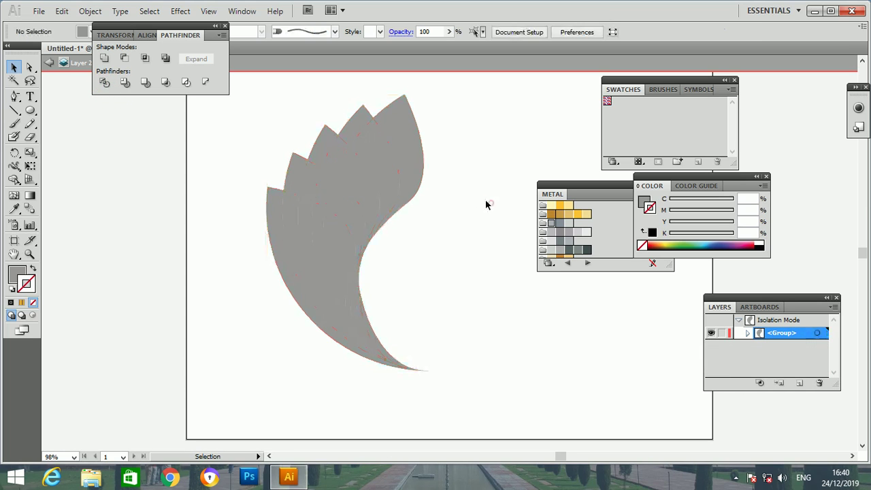
click(409, 148)
click(377, 161)
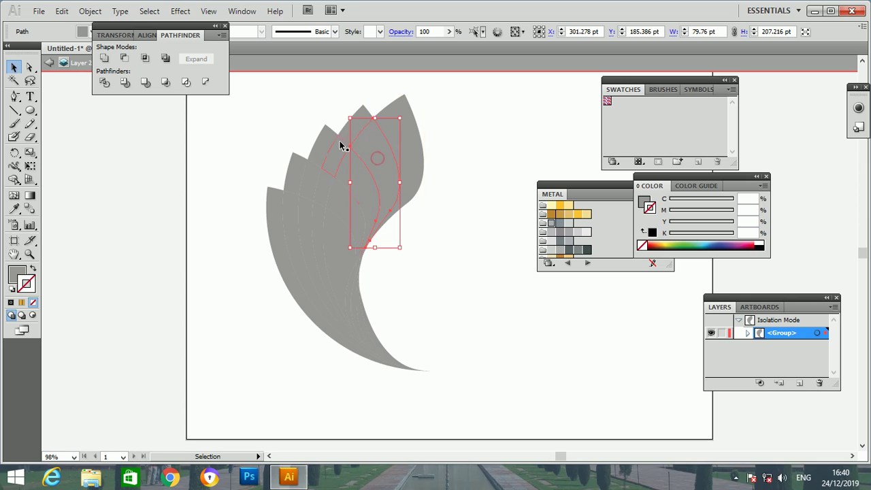
click(352, 134)
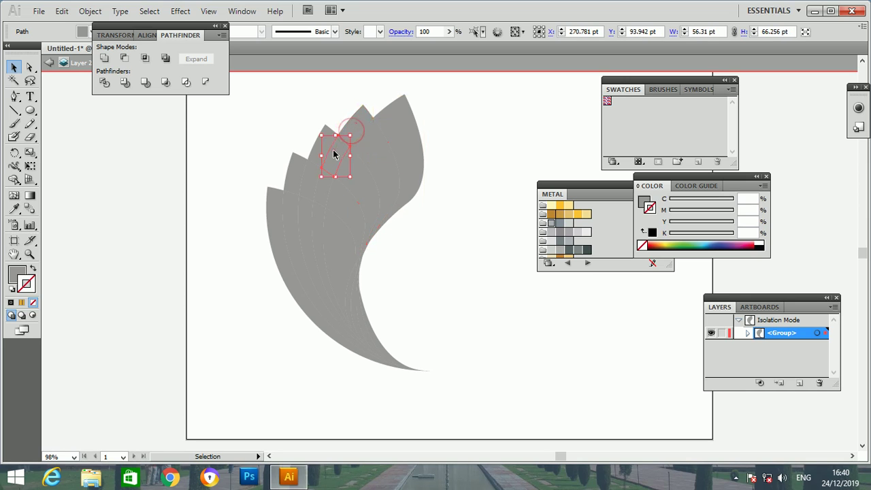
click(333, 149)
click(364, 259)
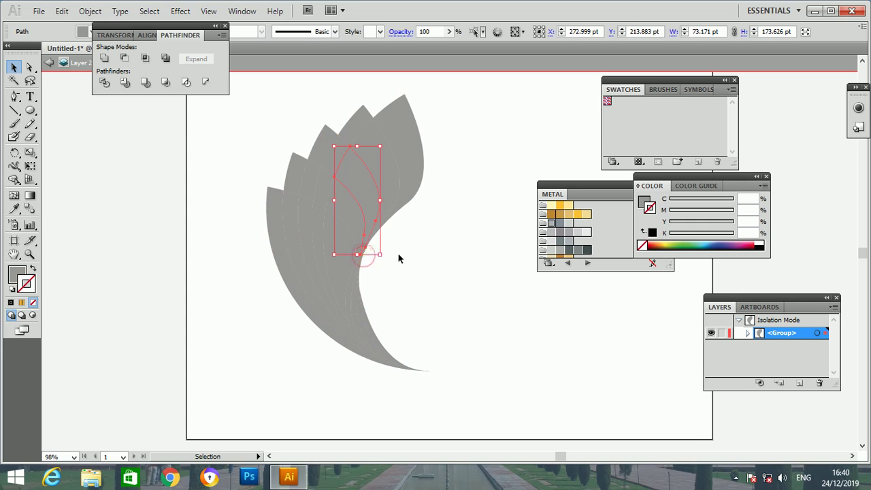
click(390, 256)
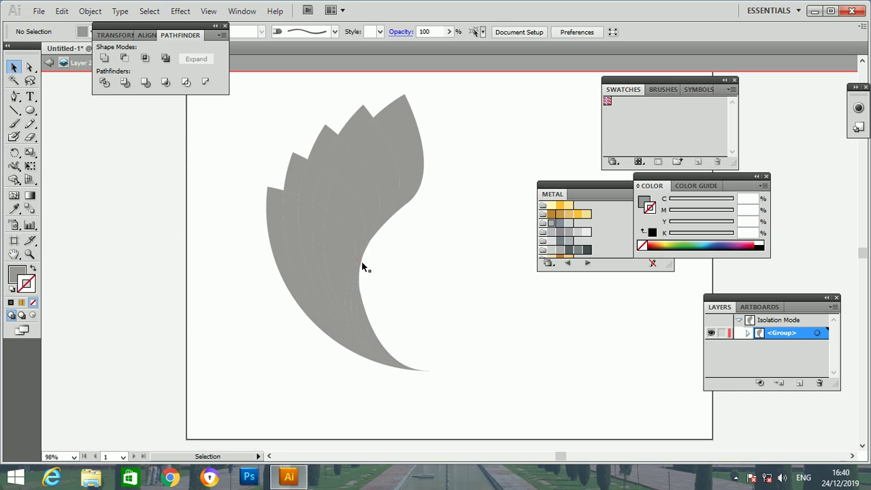
Delete a small sliver in isolation mode, then exit and undo the deletion.
double_click(362, 265)
click(361, 264)
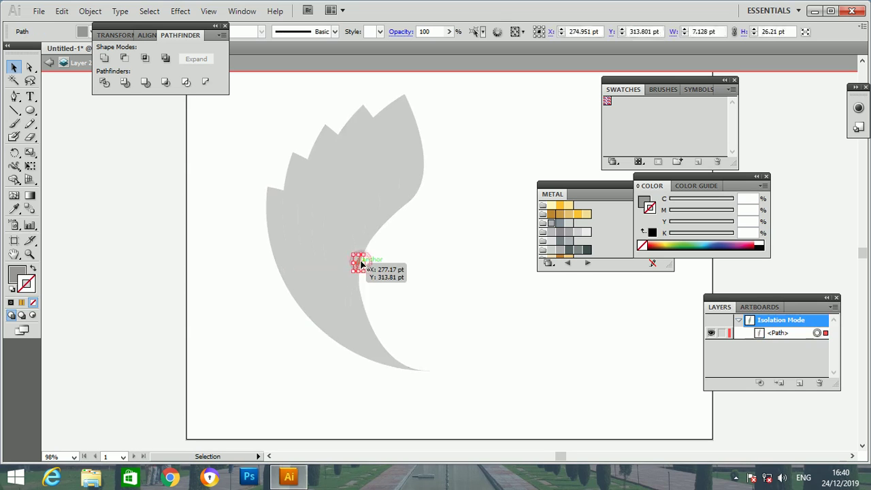
key(Delete)
double_click(410, 267)
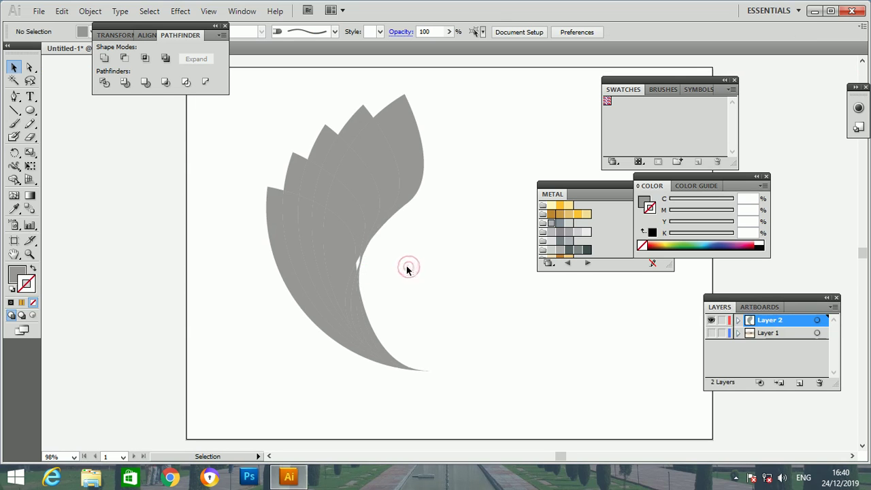
key(ctrl+z)
click(386, 255)
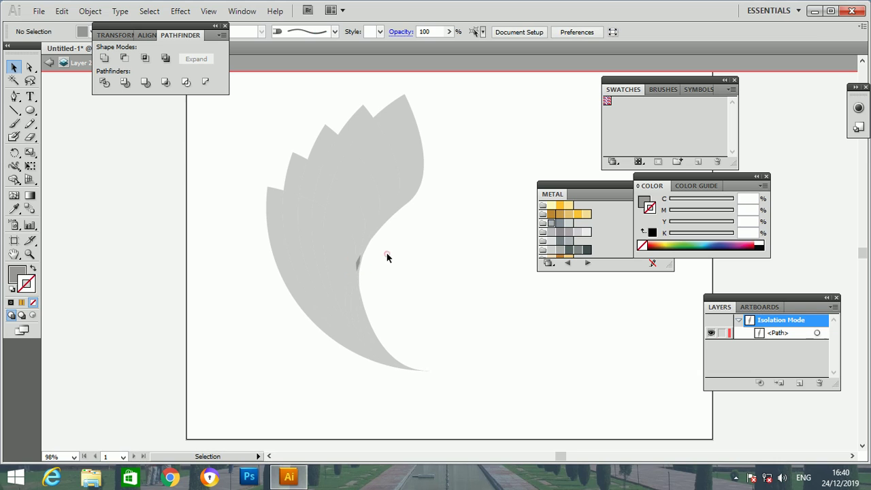
double_click(416, 257)
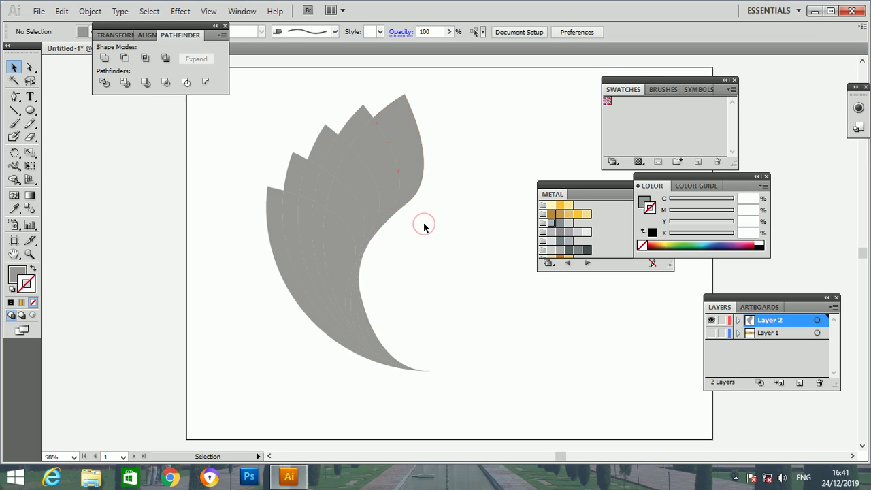
Peek into the divided leaf group in isolation mode, then ungroup it.
click(406, 192)
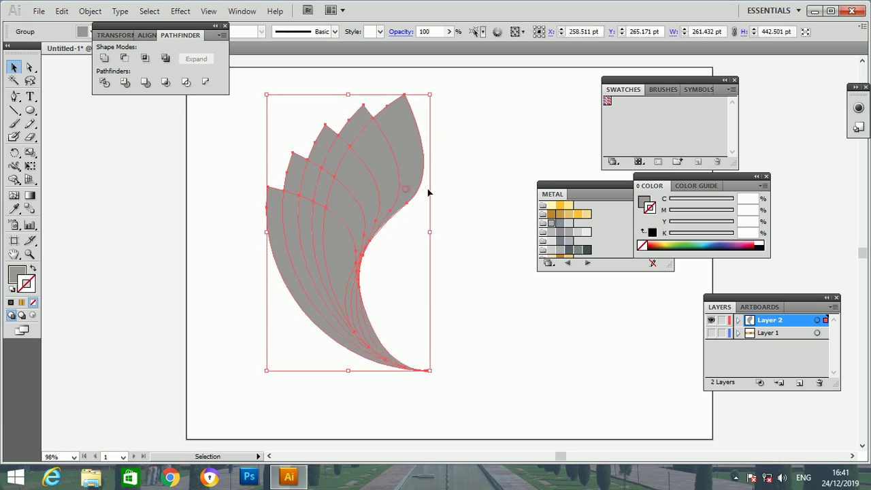
click(434, 174)
click(424, 169)
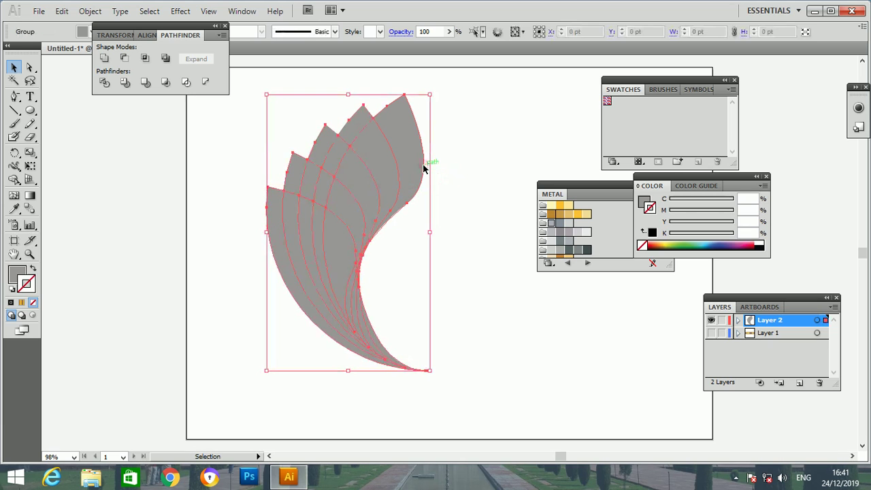
double_click(425, 169)
double_click(439, 167)
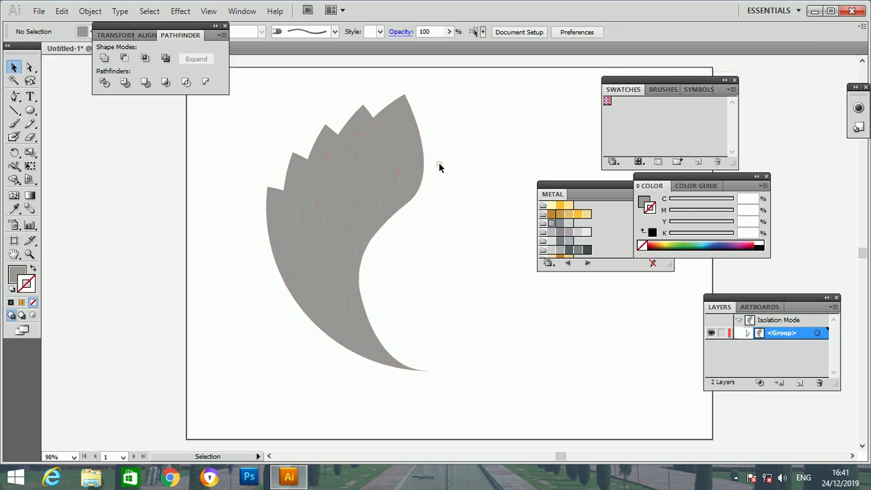
click(414, 136)
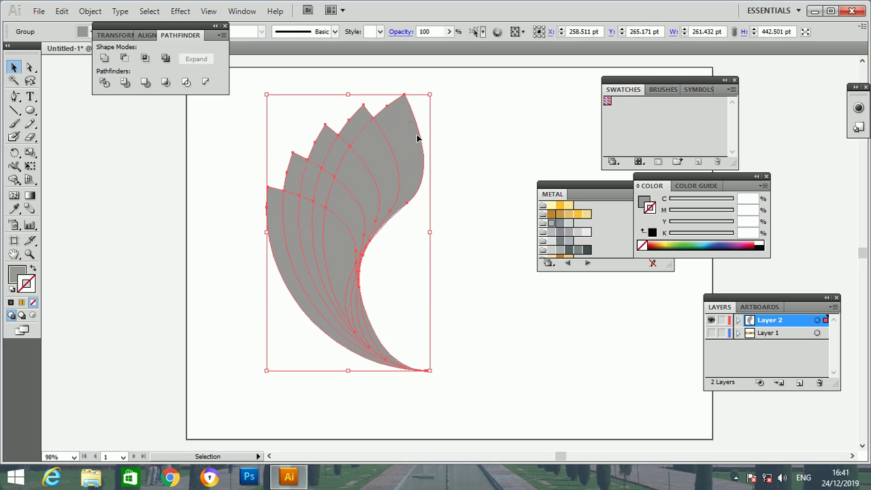
right_click(417, 138)
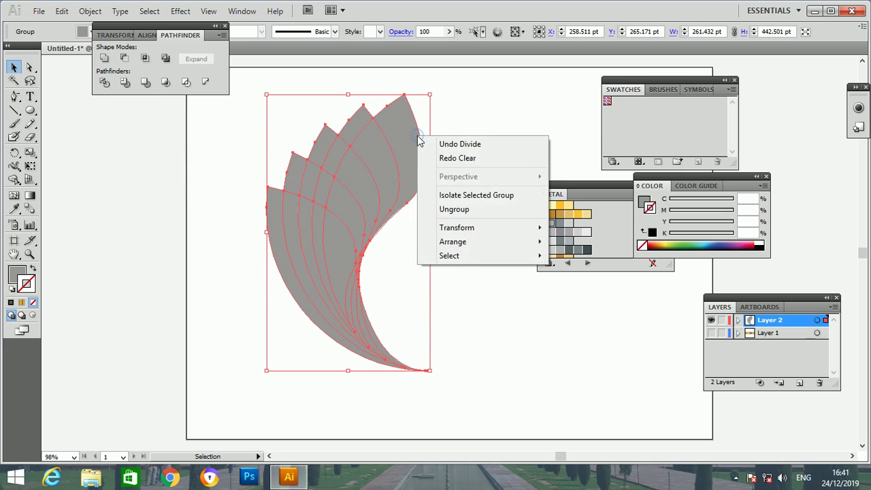
click(455, 210)
click(465, 117)
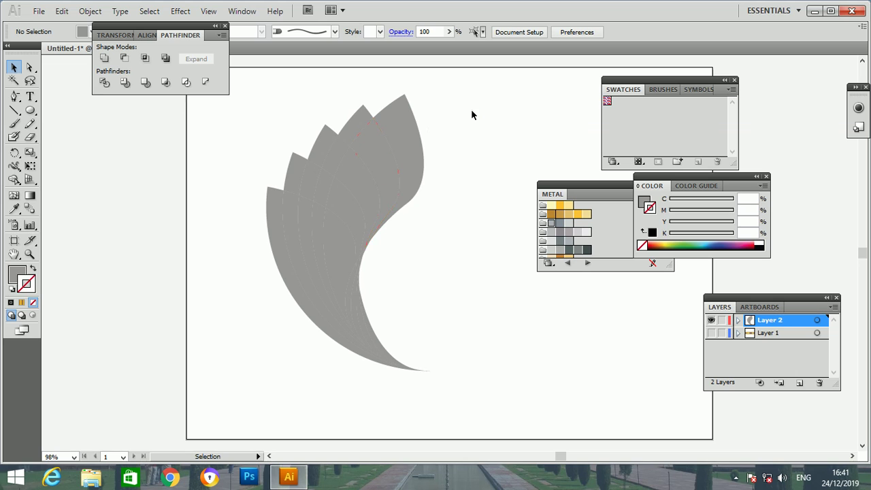
Select all the leaf pieces and apply Pathfinder Divide again.
drag(226, 96, 475, 430)
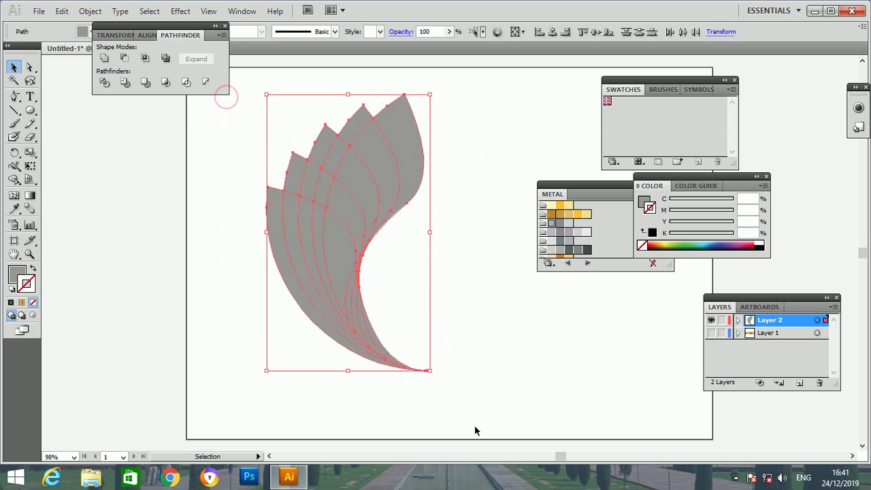
click(104, 81)
click(474, 151)
click(417, 155)
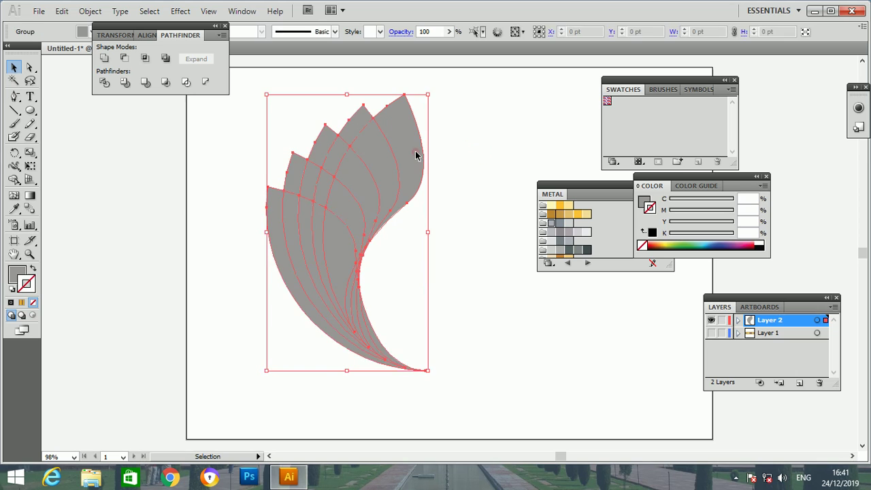
double_click(417, 155)
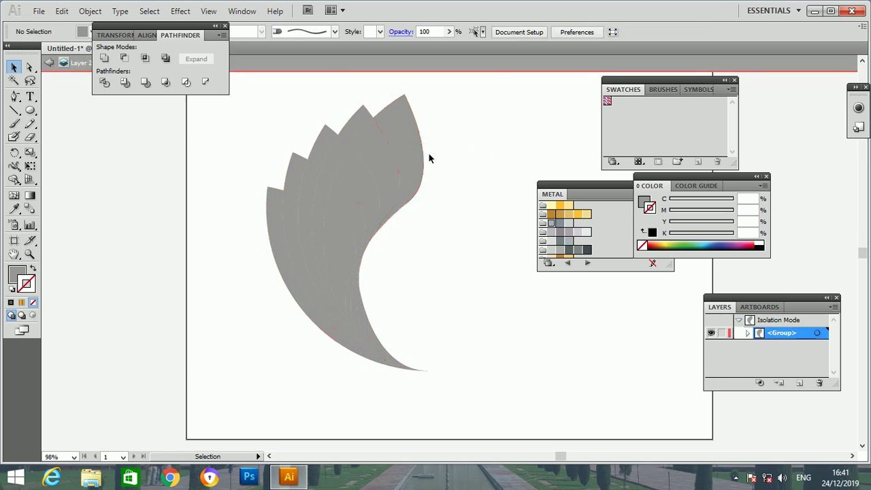
double_click(434, 156)
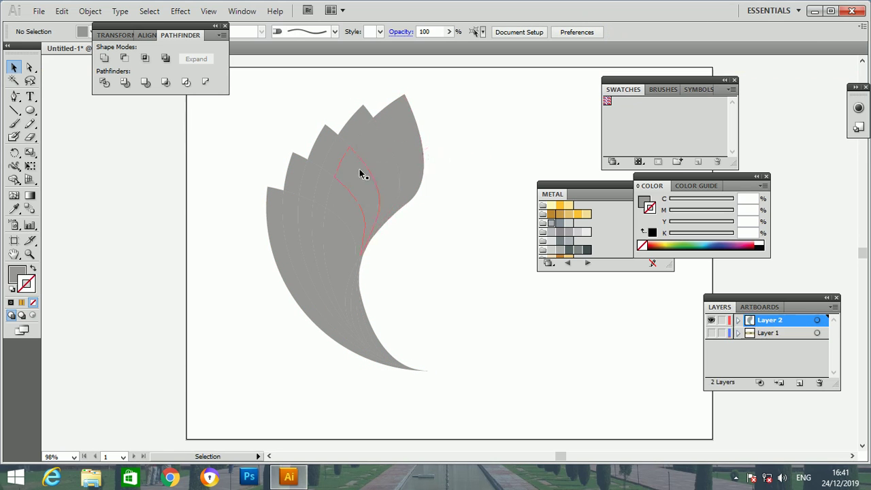
Ungroup the divided leaves and select the rightmost leaf piece.
drag(241, 100, 490, 412)
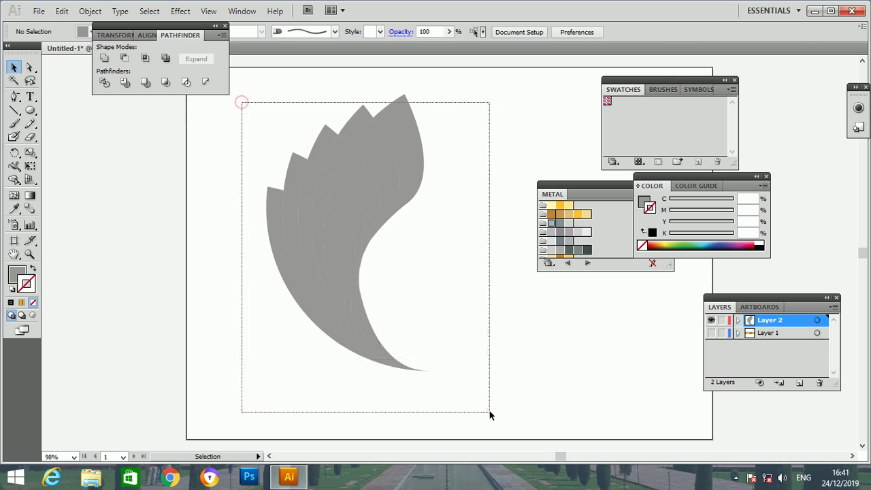
right_click(359, 215)
click(415, 293)
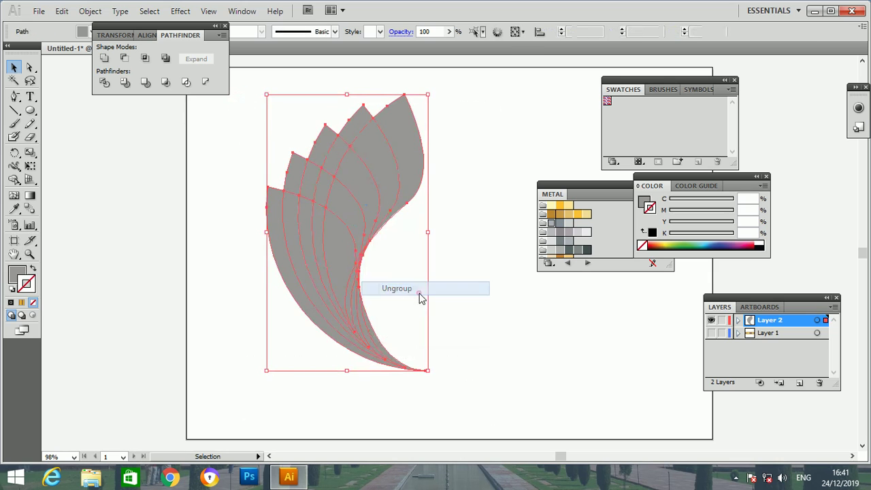
right_click(346, 210)
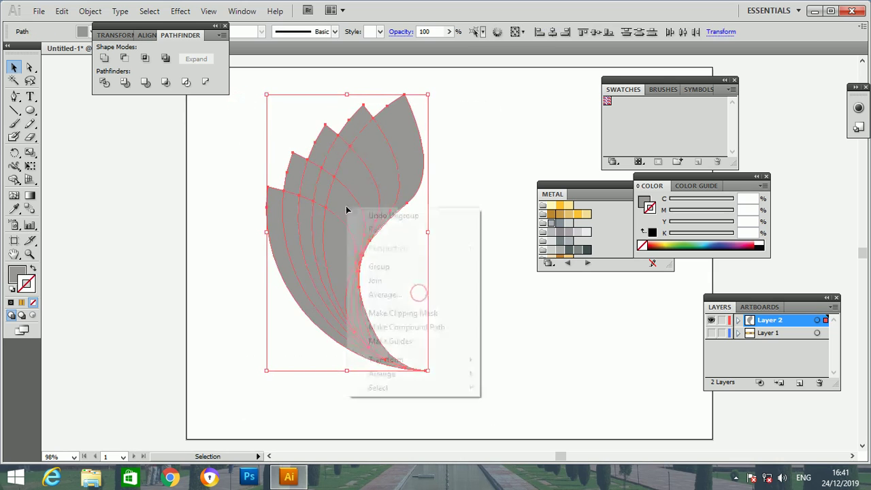
click(511, 150)
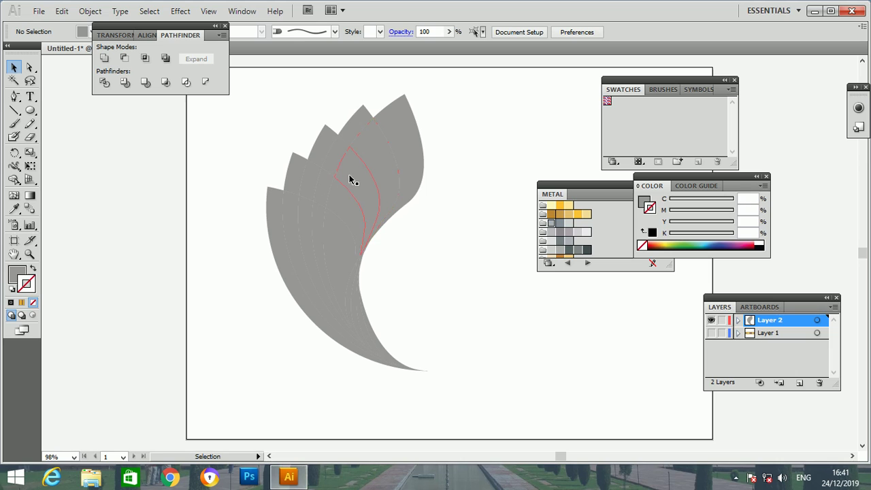
click(410, 142)
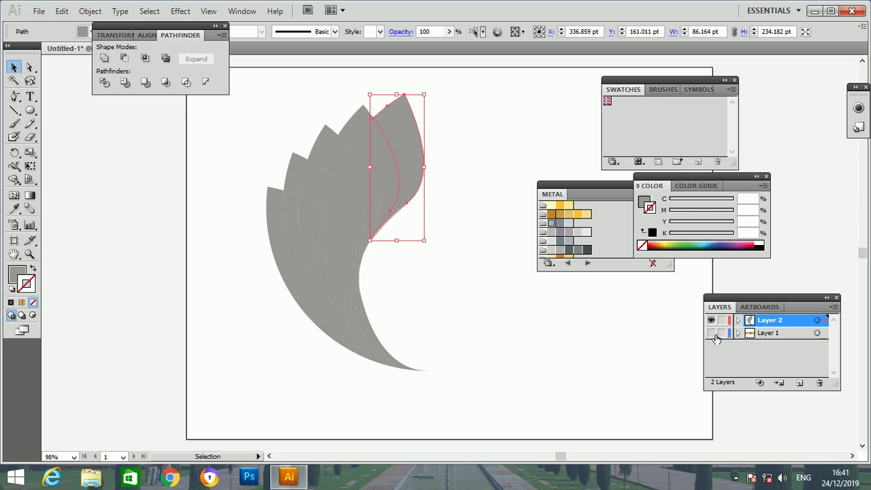
Reveal the gold bar left of the page, save its gradient as a swatch, apply it to the rightmost leaf.
click(712, 333)
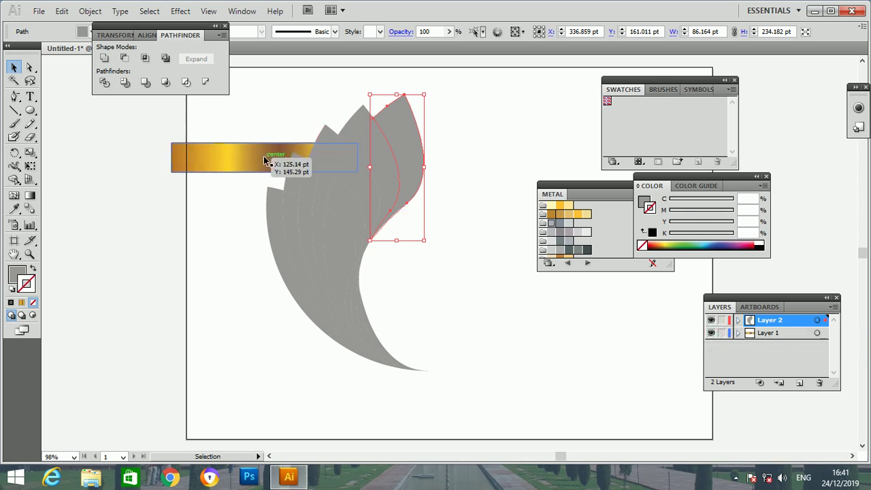
mouse_move(265, 160)
mouse_down()
mouse_move(219, 163)
mouse_move(121, 204)
mouse_up()
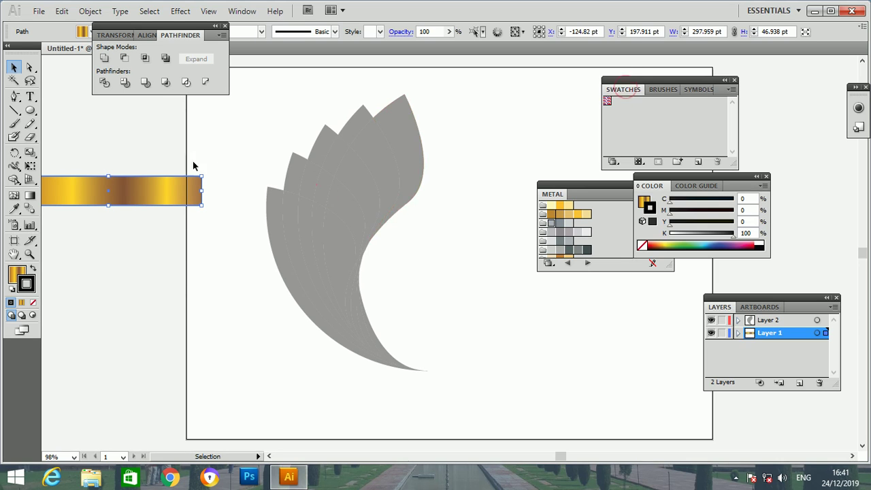
drag(194, 184, 647, 123)
click(404, 162)
click(613, 103)
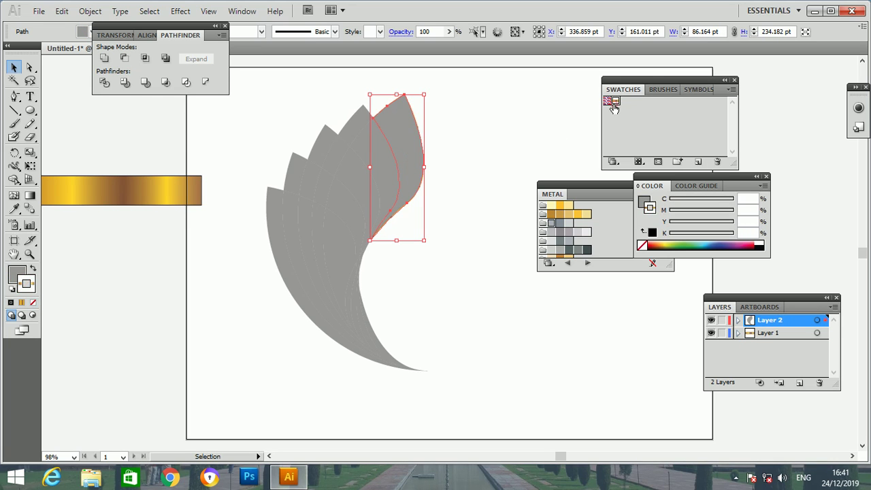
Apply the gold gradient to the rightmost leaf, running vertically down its length.
click(30, 195)
click(408, 135)
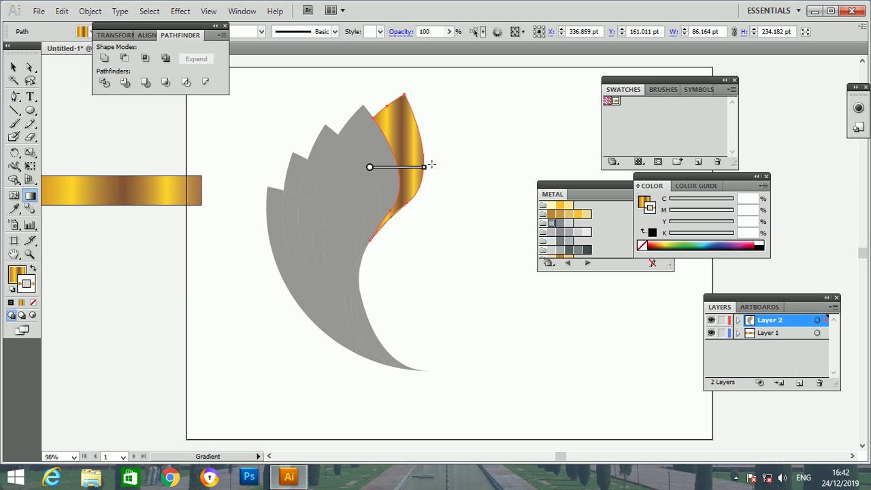
drag(381, 161, 408, 205)
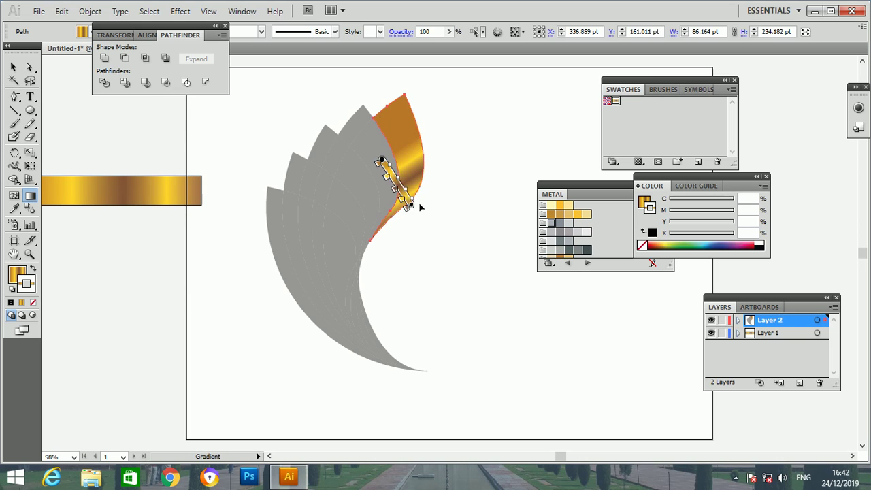
drag(417, 207, 383, 250)
mouse_move(382, 185)
mouse_down()
mouse_move(400, 180)
mouse_move(398, 156)
mouse_up()
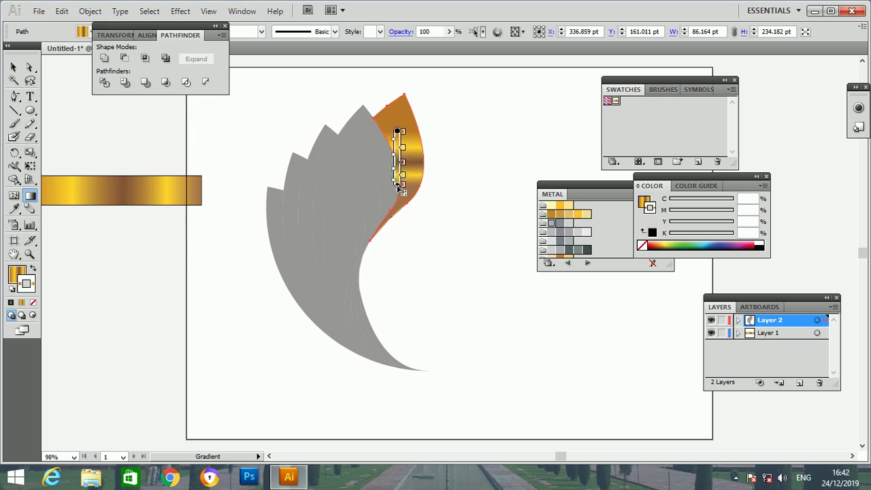
drag(398, 185, 397, 228)
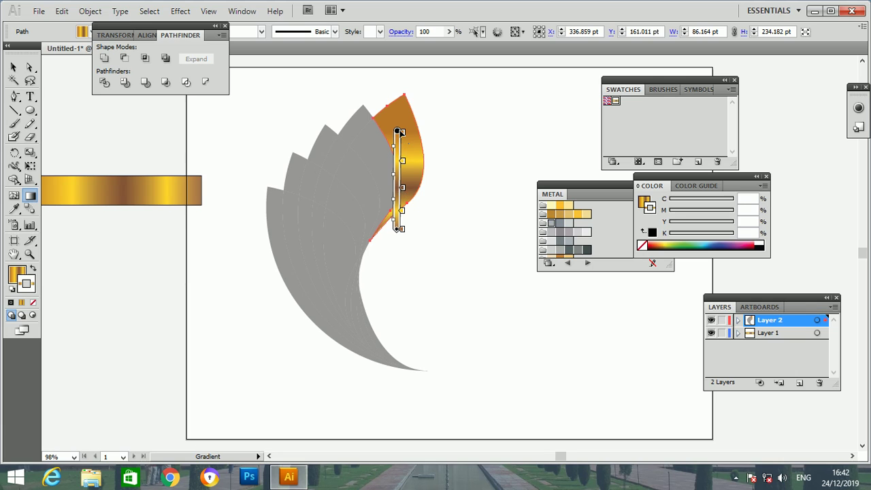
drag(398, 131, 398, 117)
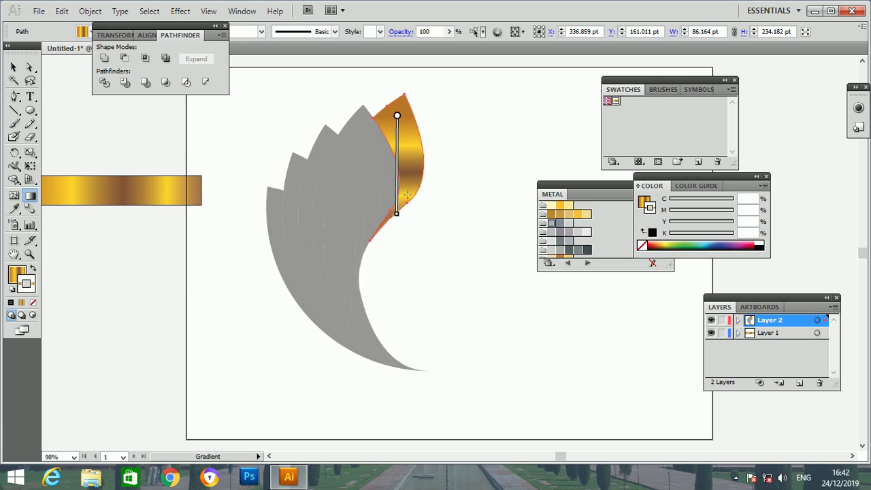
drag(398, 214, 397, 237)
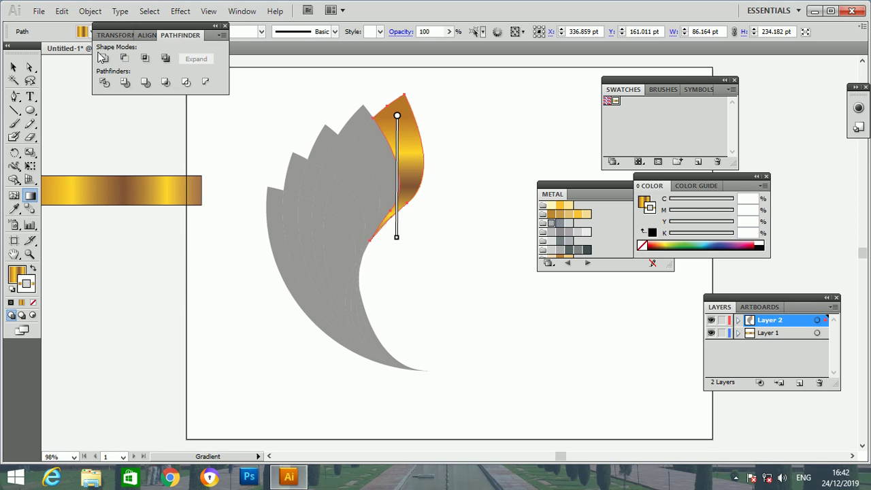
Return to the Selection tool and select the second leaf from the right.
click(13, 66)
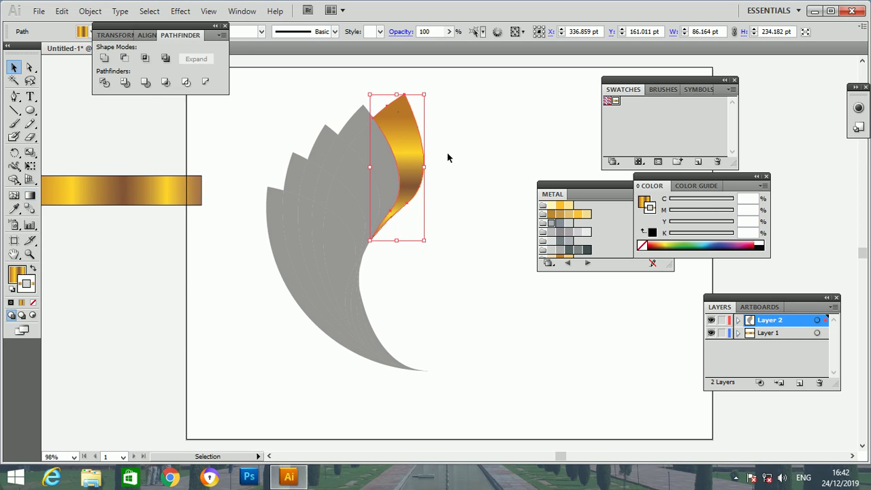
click(447, 152)
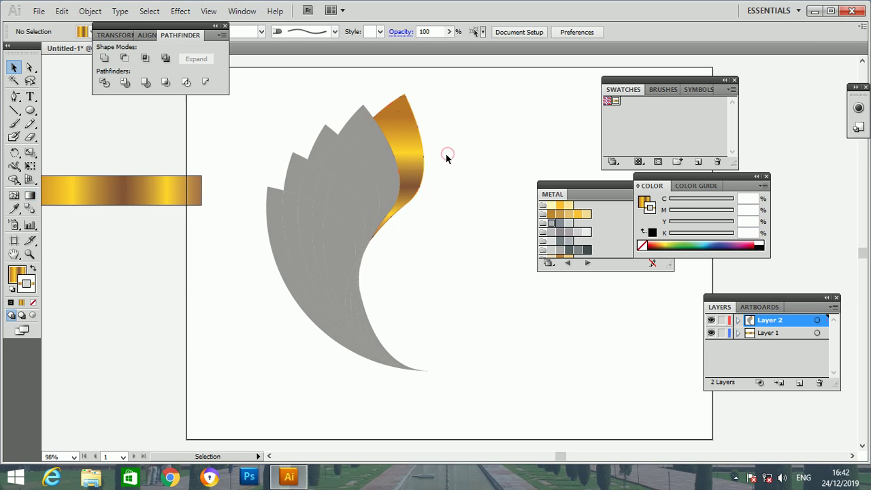
click(379, 162)
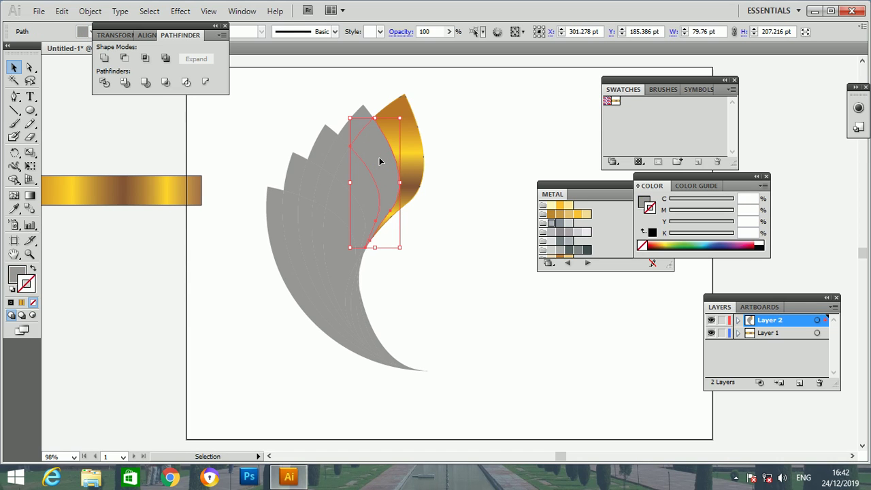
Fill the second leaf from the right with the gold gradient at a steep diagonal angle.
click(30, 197)
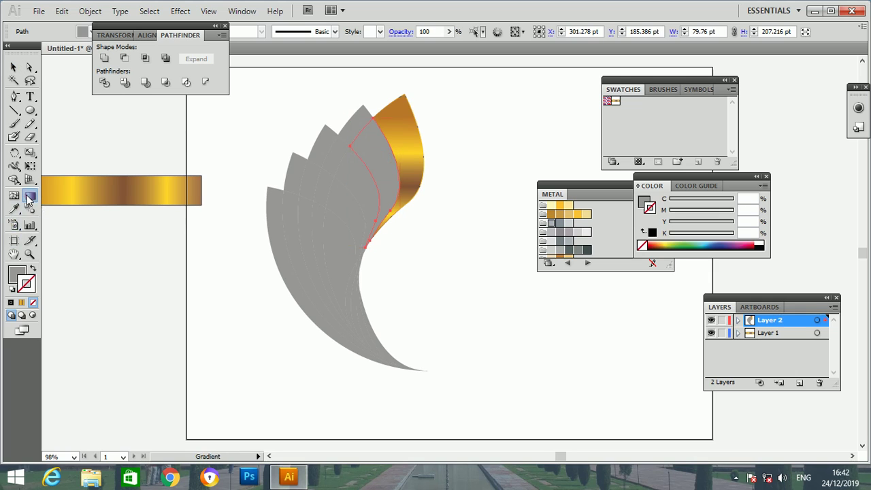
click(381, 167)
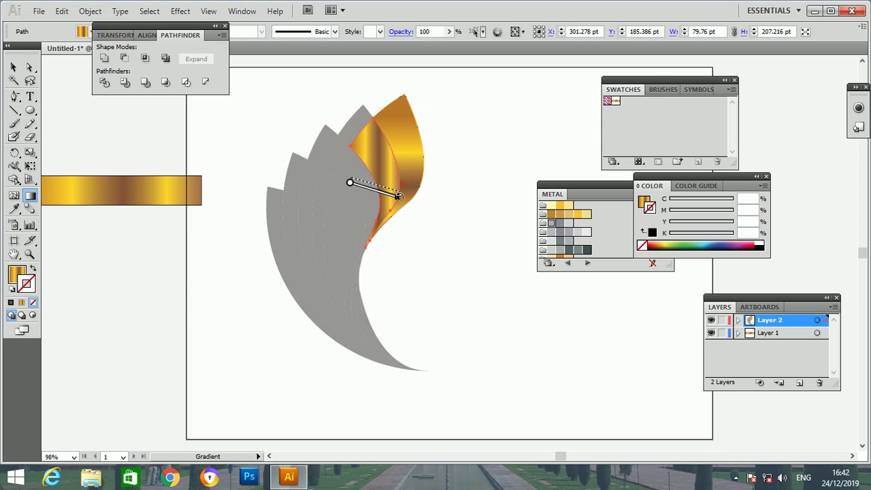
drag(360, 173, 393, 211)
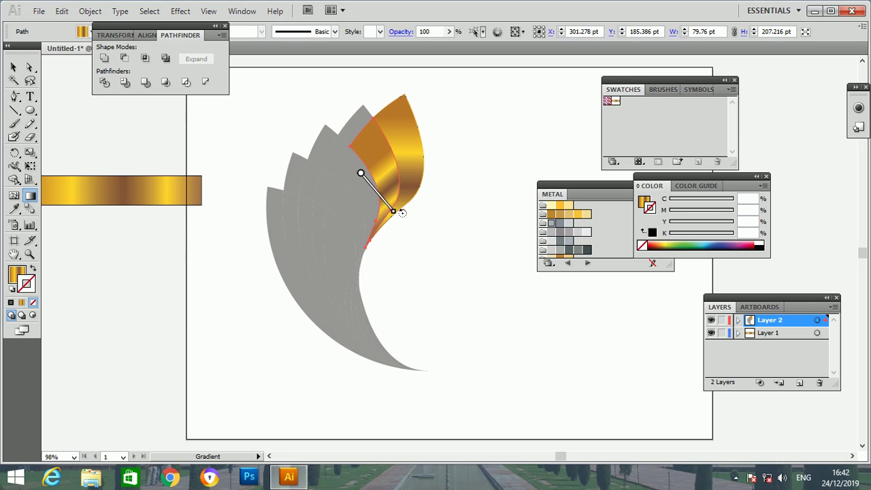
mouse_move(373, 156)
mouse_down()
mouse_move(387, 202)
mouse_move(373, 178)
mouse_up()
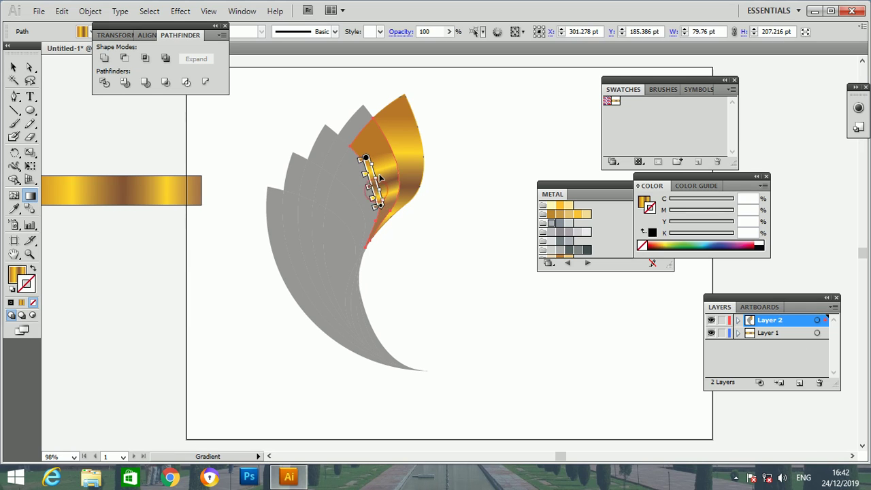
click(484, 167)
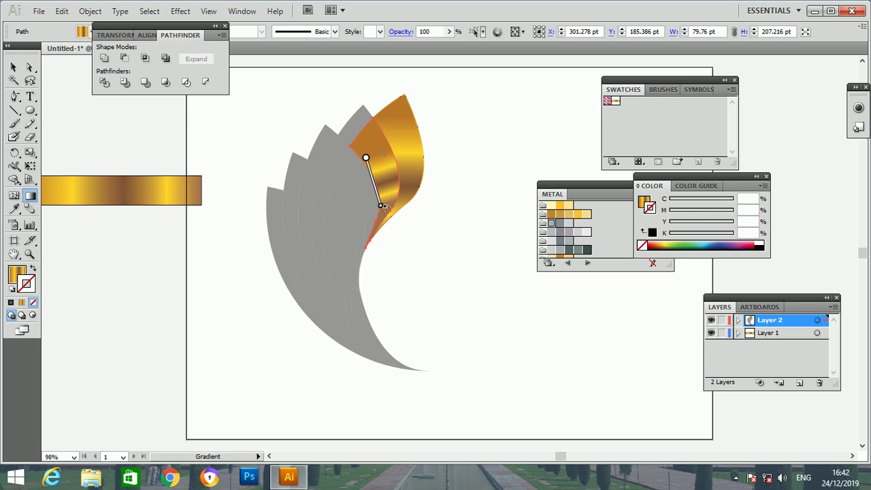
mouse_move(373, 181)
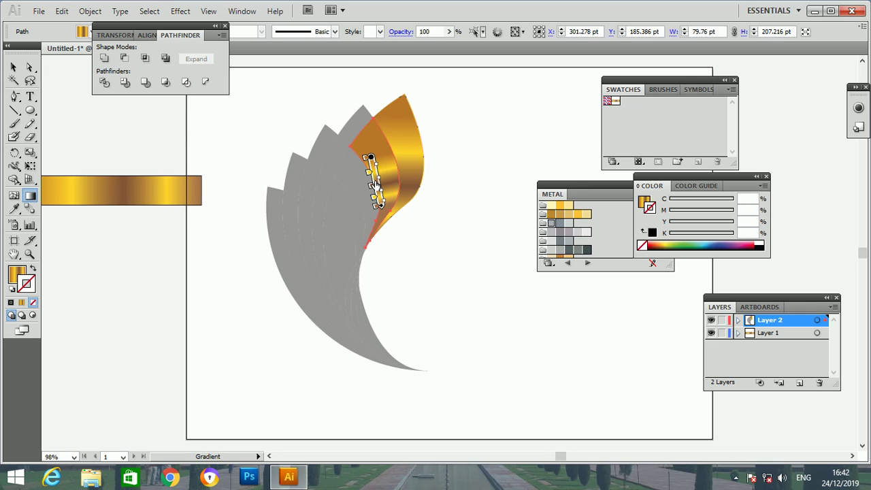
click(522, 174)
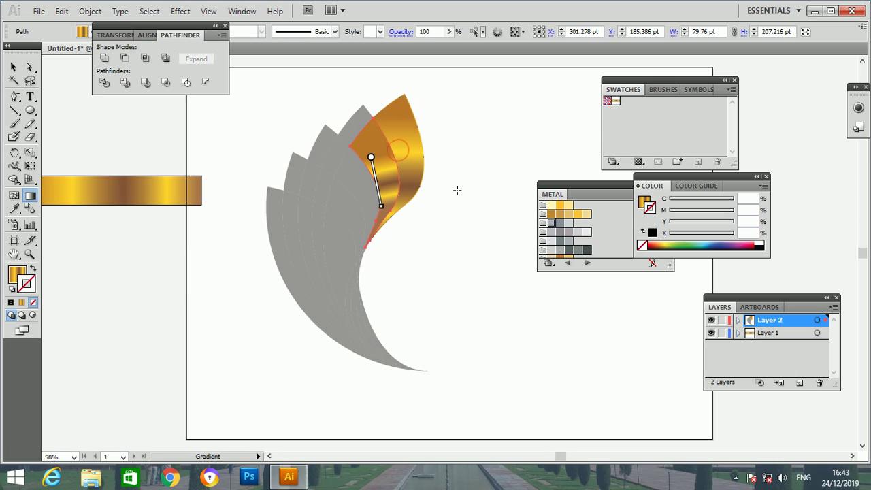
click(13, 67)
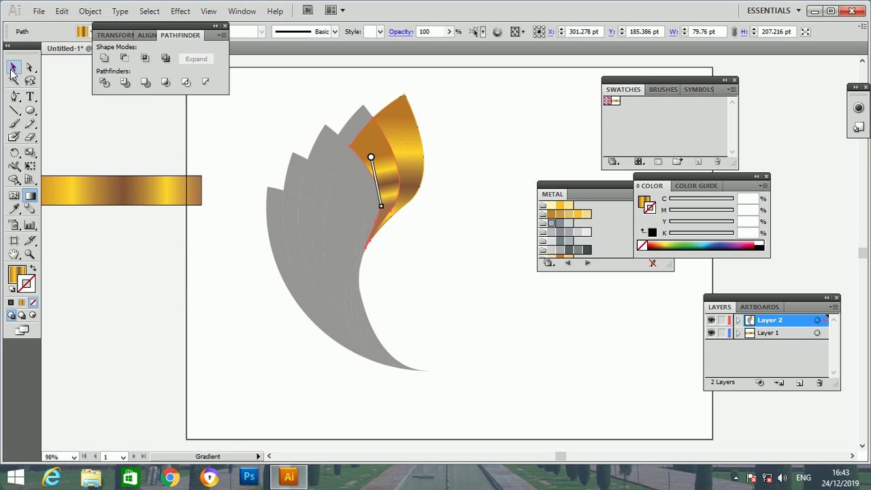
click(456, 185)
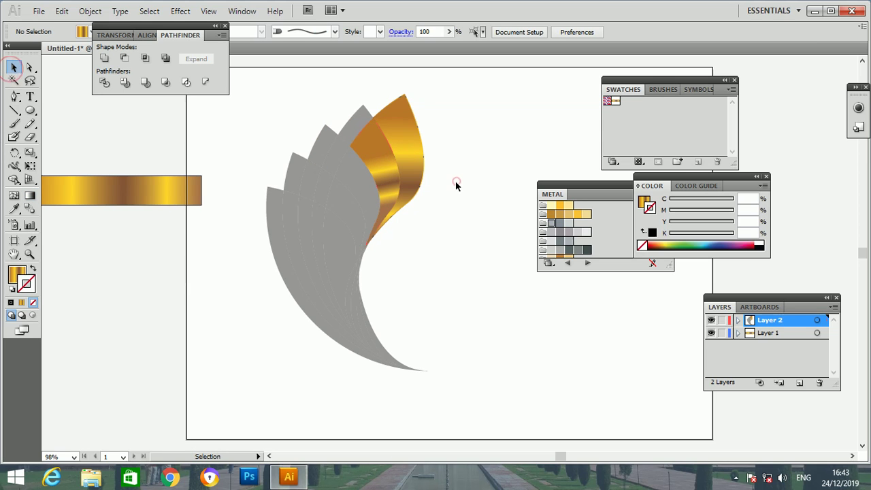
Fill the small grey petal near the top with the gold gradient, angled up-right.
click(354, 124)
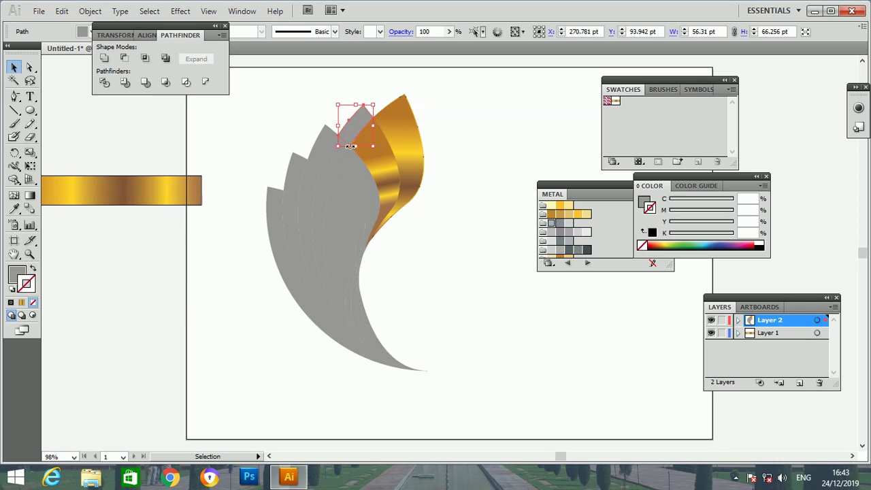
click(30, 195)
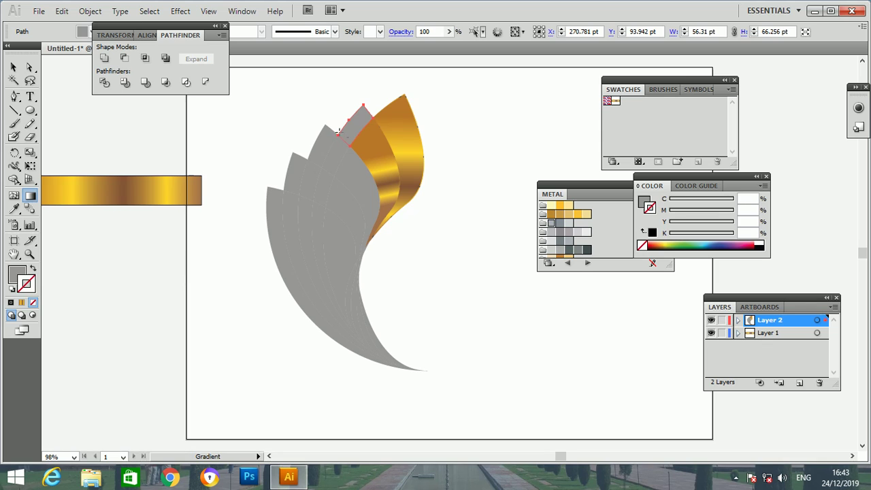
mouse_move(338, 125)
mouse_down()
mouse_move(373, 125)
mouse_move(362, 100)
mouse_up()
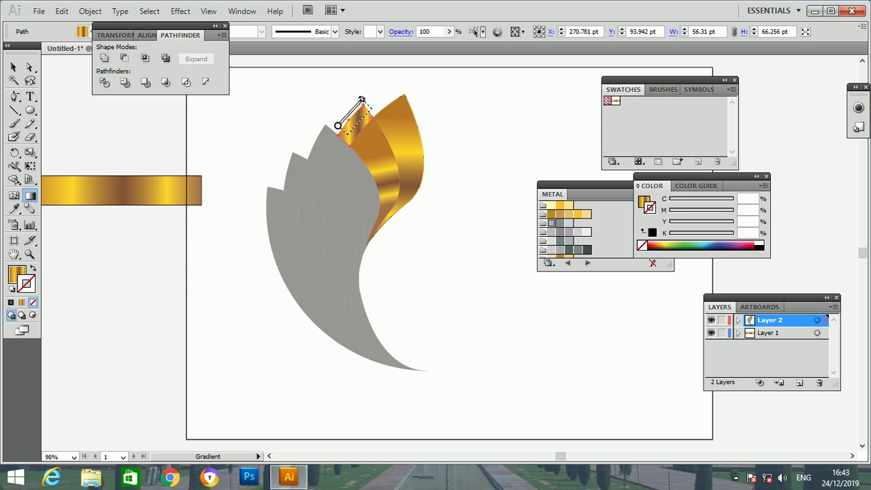
drag(348, 134, 371, 108)
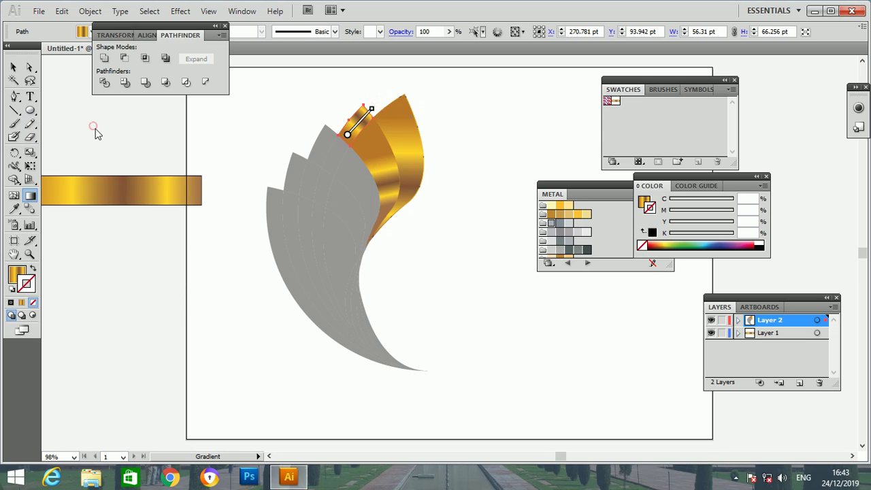
click(13, 66)
click(163, 275)
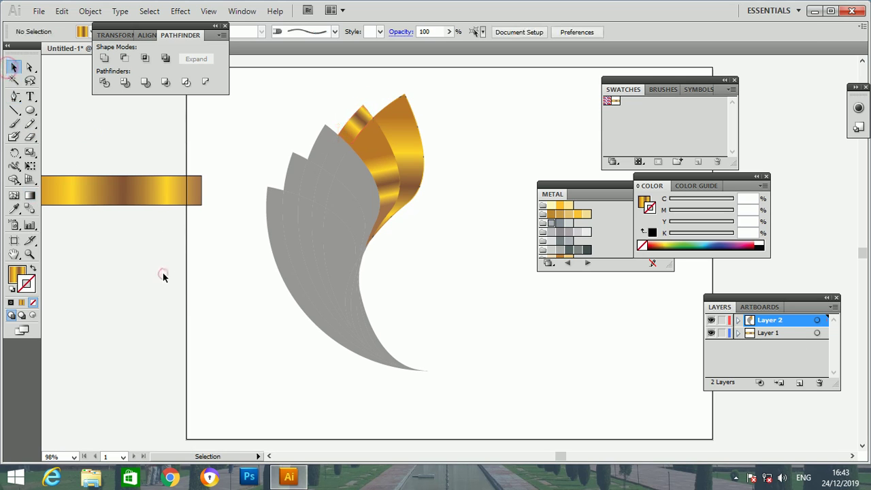
Redraw the small petal's gradient to run downward, then delete that gold petal.
click(361, 125)
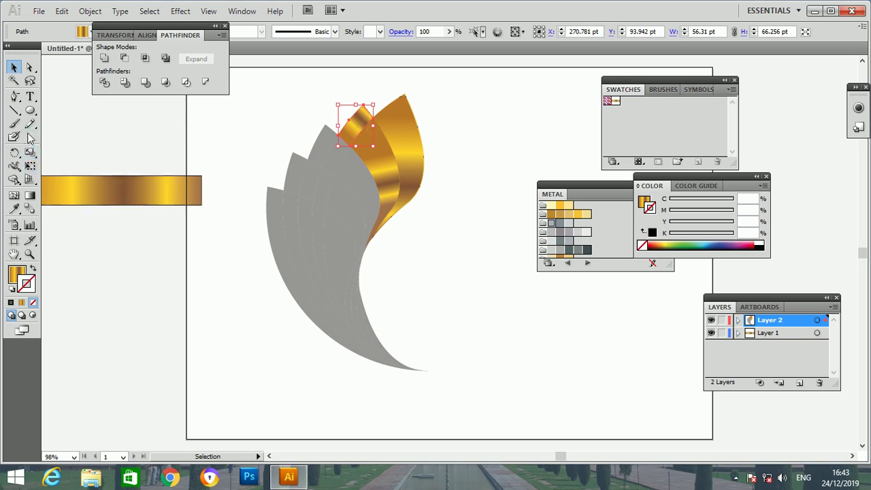
click(31, 196)
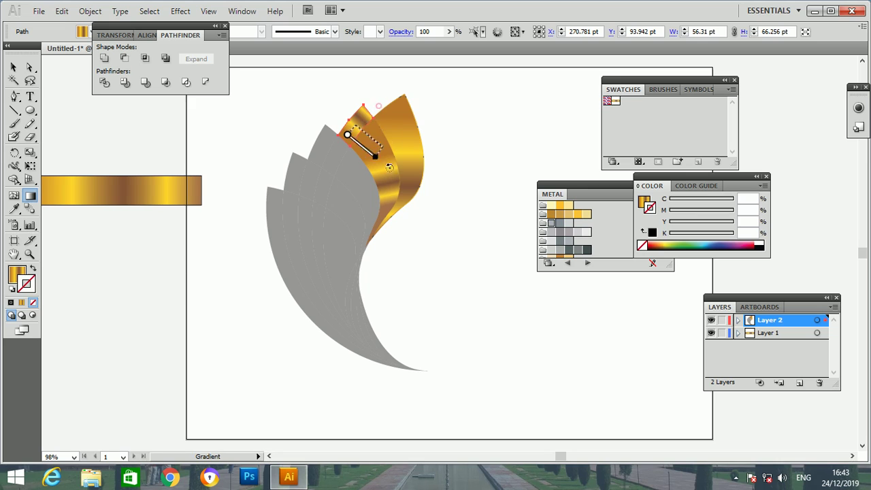
drag(356, 129, 373, 161)
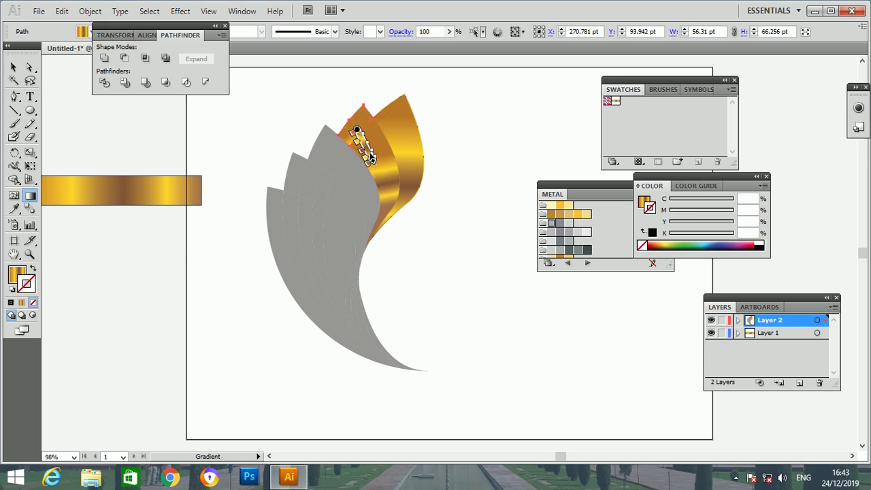
drag(356, 128, 372, 160)
click(14, 67)
click(137, 275)
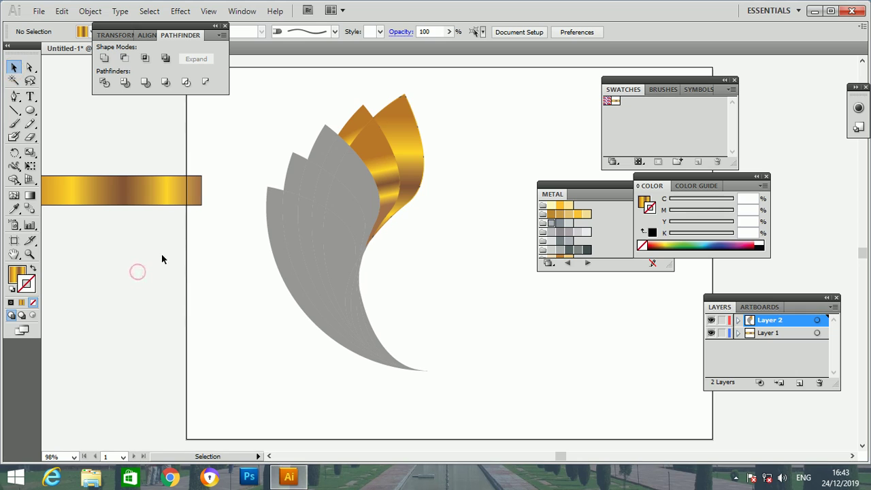
click(354, 128)
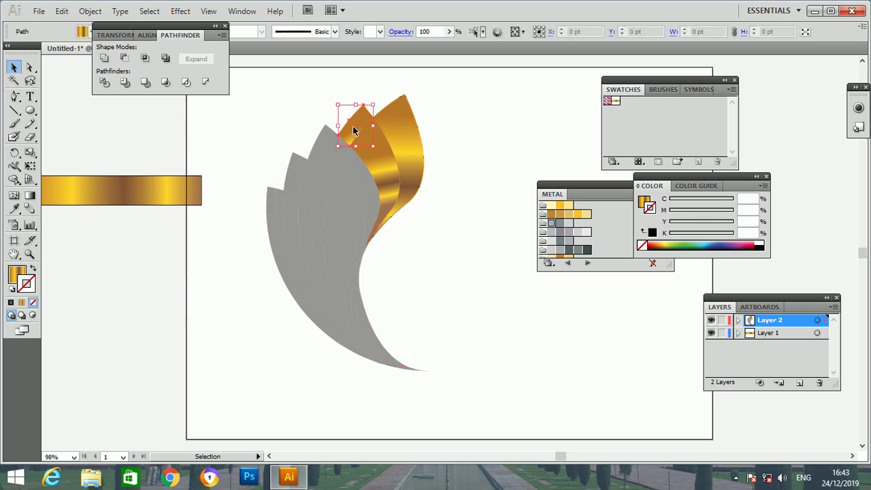
key(Delete)
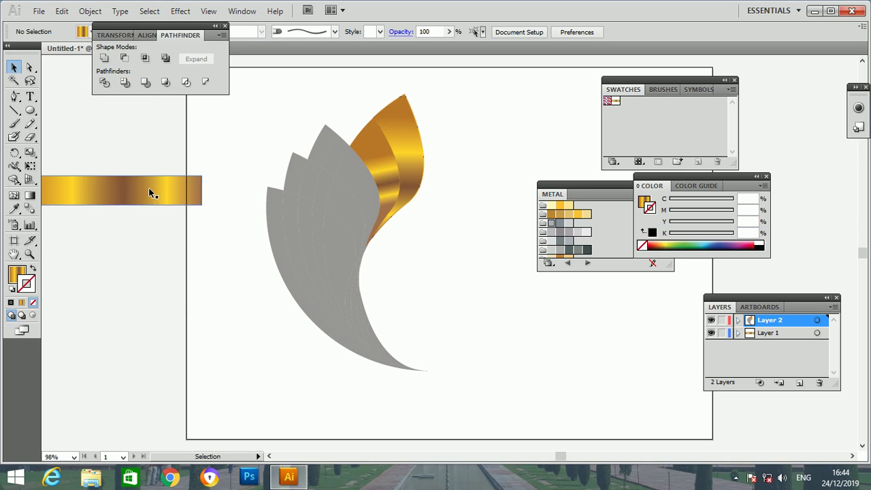
Give the grey petal left of the gold ones the gold gradient, angled diagonally down-right.
click(352, 168)
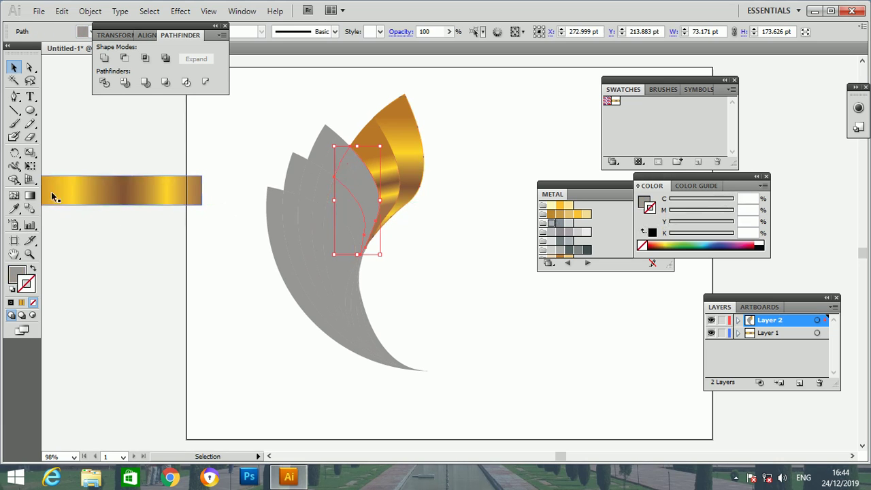
click(30, 195)
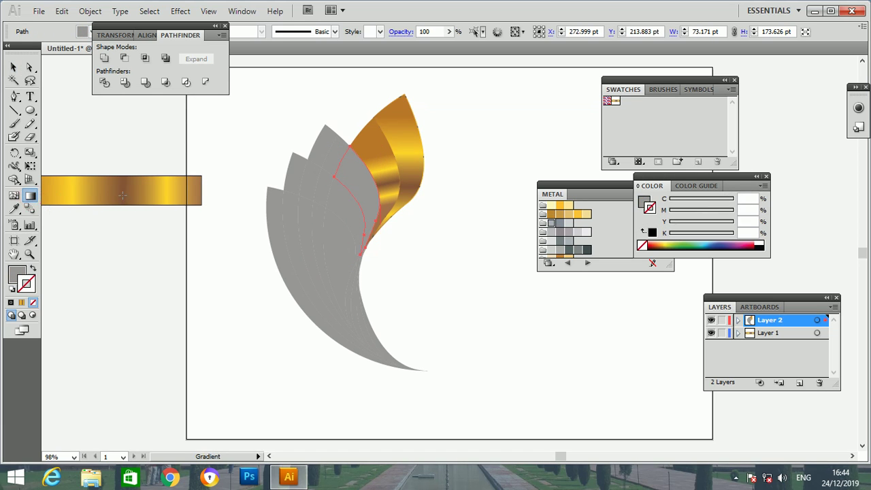
click(348, 178)
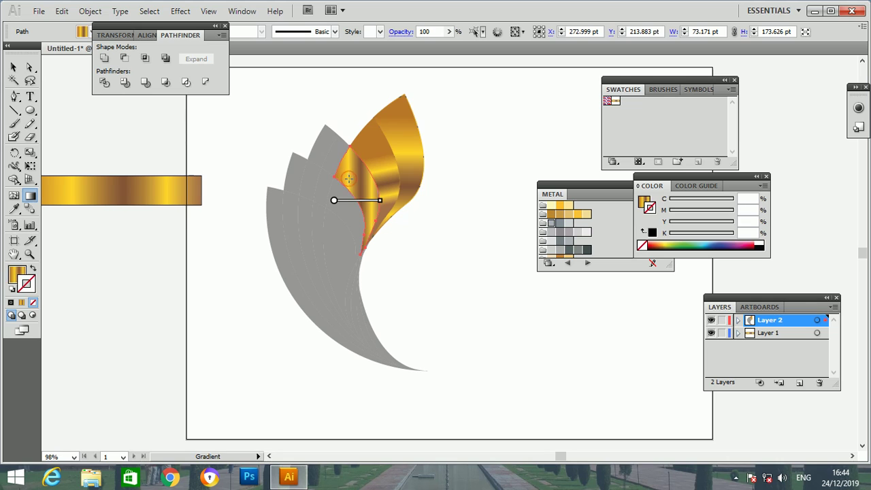
drag(379, 200, 374, 230)
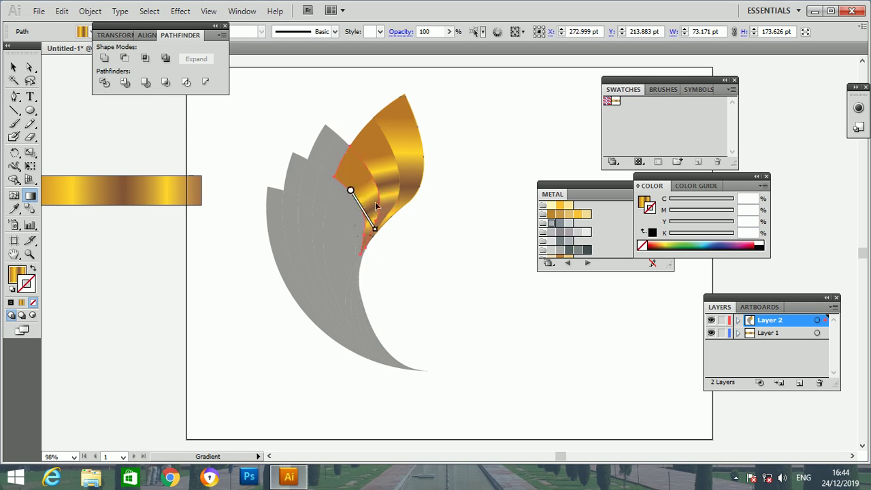
click(15, 68)
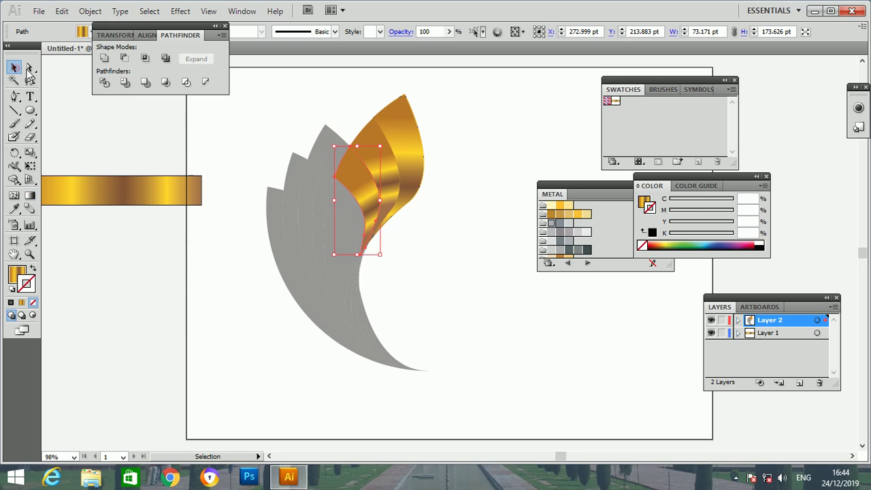
click(313, 101)
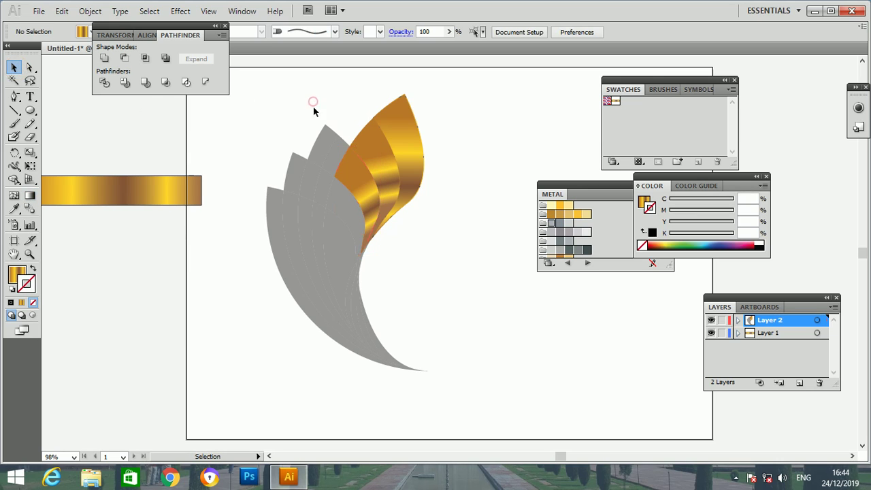
Delete the small grey piece at the top, then restore it with undo.
click(330, 160)
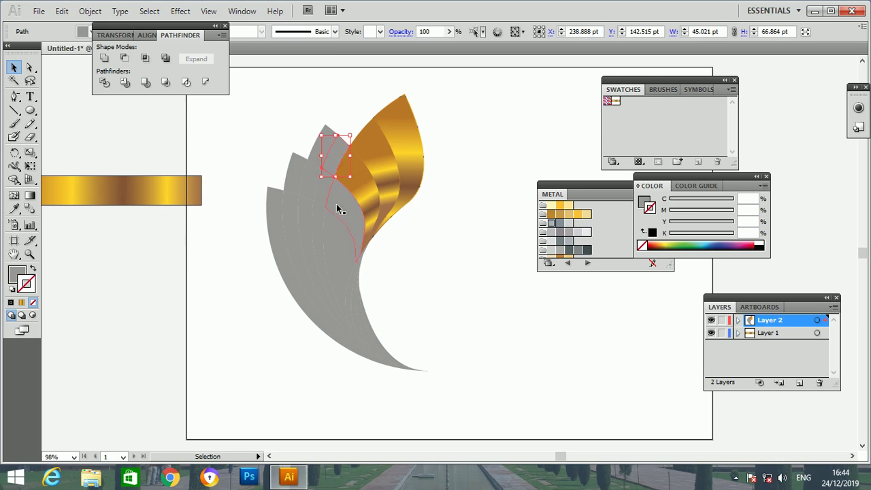
key(Delete)
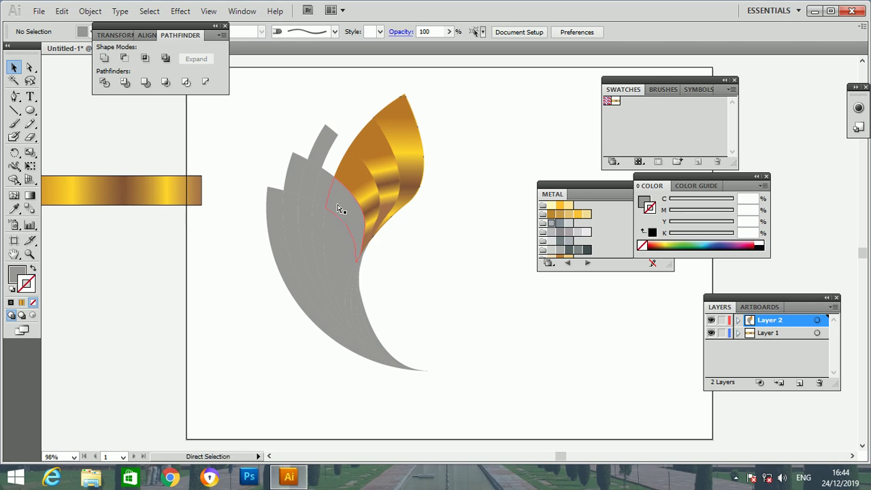
key(ctrl+z)
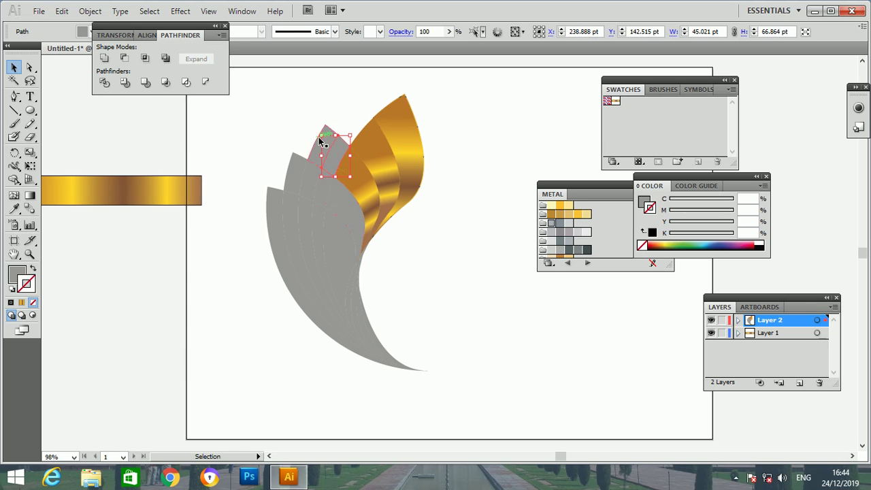
Fill the small grey tip atop the petals with the gold gradient, angled to point upward.
click(321, 141)
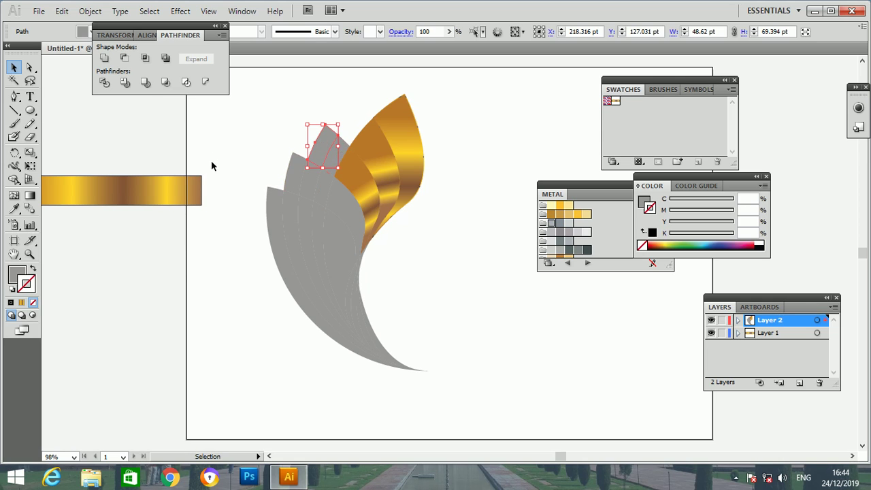
click(30, 195)
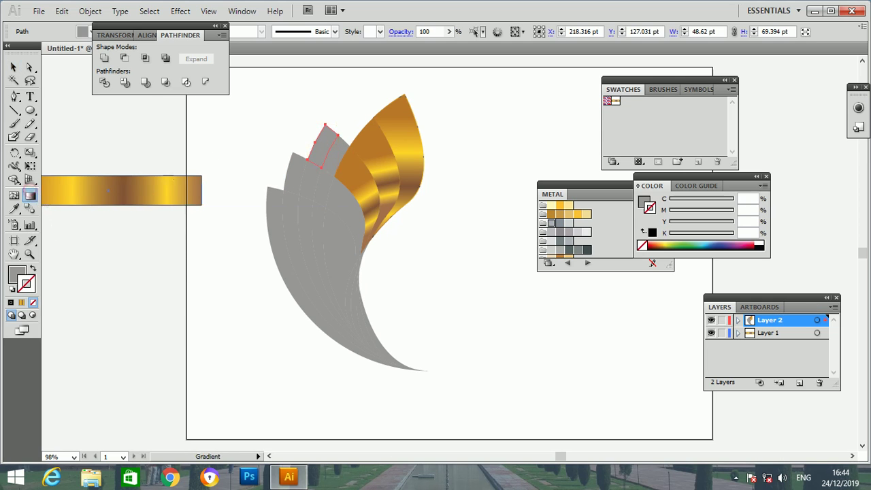
click(312, 144)
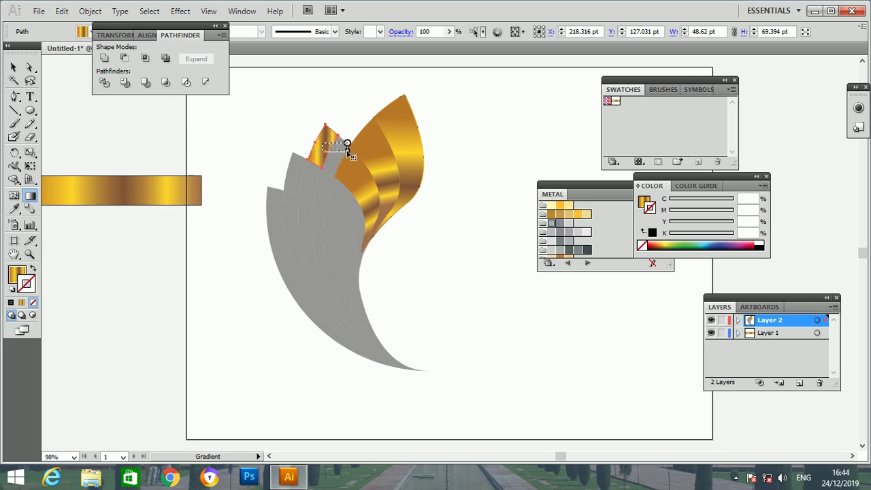
mouse_move(330, 136)
mouse_down()
mouse_move(347, 144)
mouse_move(326, 141)
mouse_move(338, 145)
mouse_move(340, 168)
mouse_up()
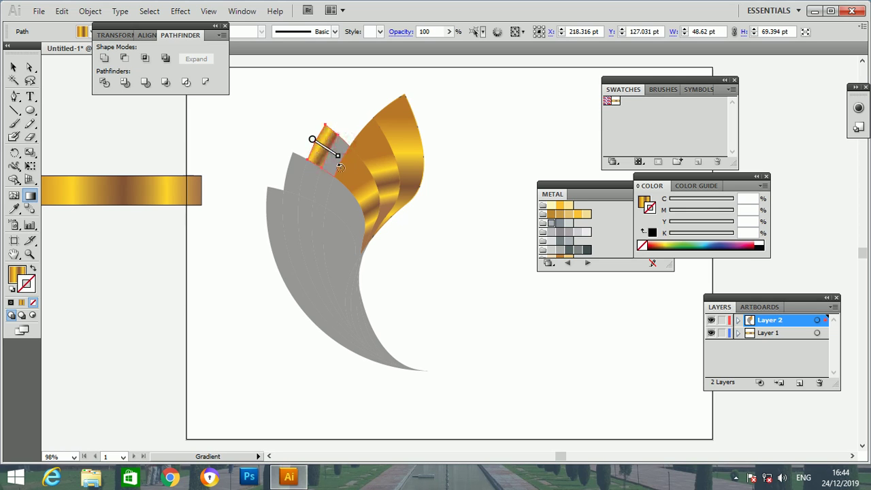
drag(318, 163, 326, 132)
key(ctrl+z)
mouse_move(338, 155)
mouse_down()
mouse_move(340, 123)
mouse_move(322, 146)
mouse_up()
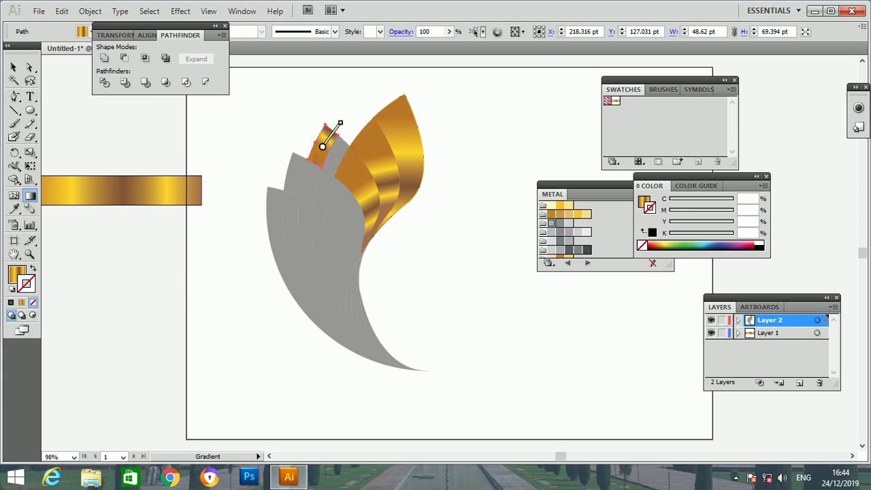
click(14, 67)
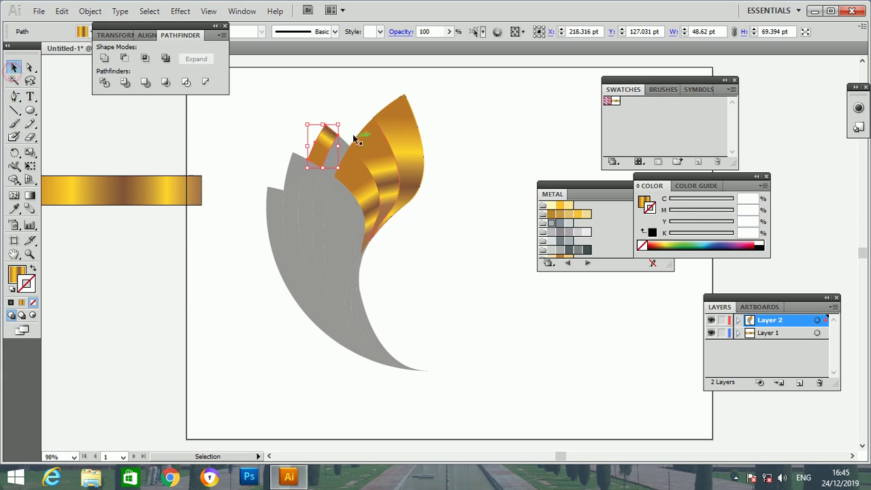
click(354, 103)
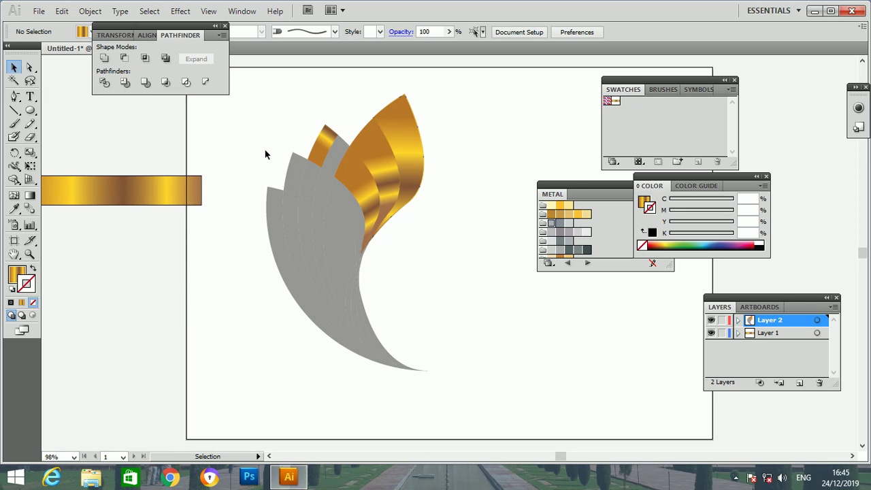
Fill another small grey petal with the gold gradient, angled diagonally up-left.
click(337, 158)
click(30, 196)
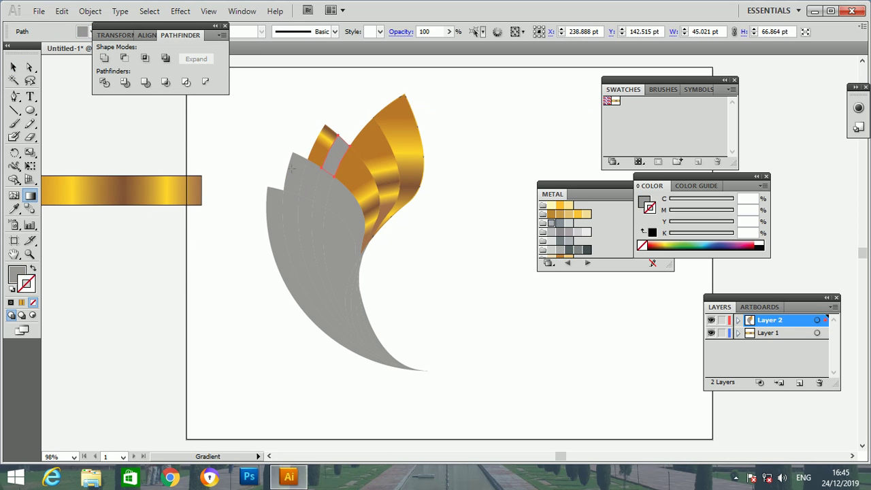
click(338, 157)
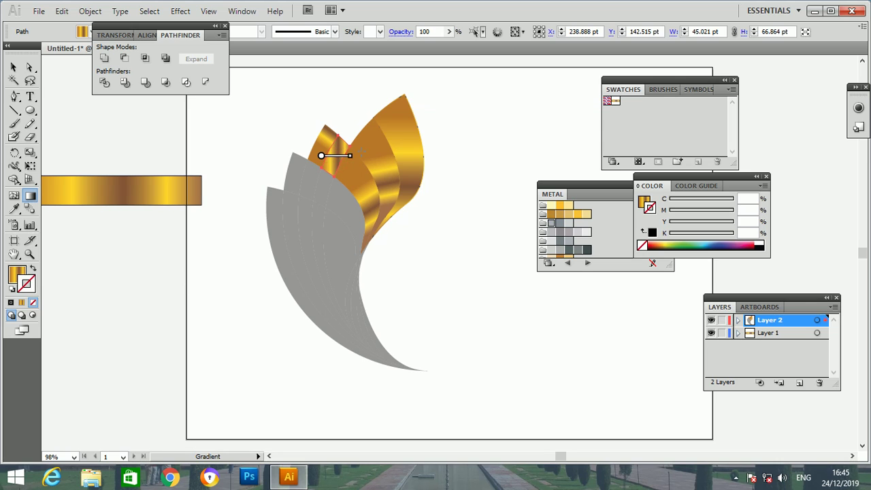
drag(357, 152, 337, 128)
click(156, 280)
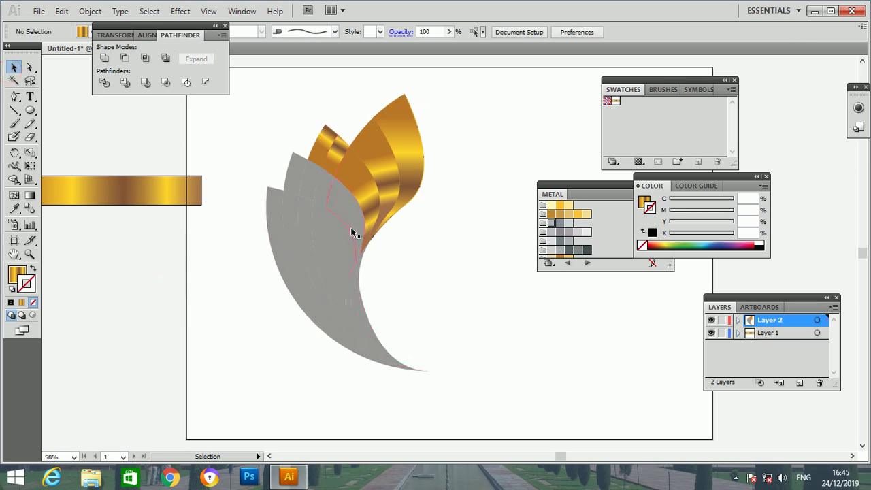
Re-angle the small gold stripe's gradient so it runs down-right.
click(344, 158)
click(30, 196)
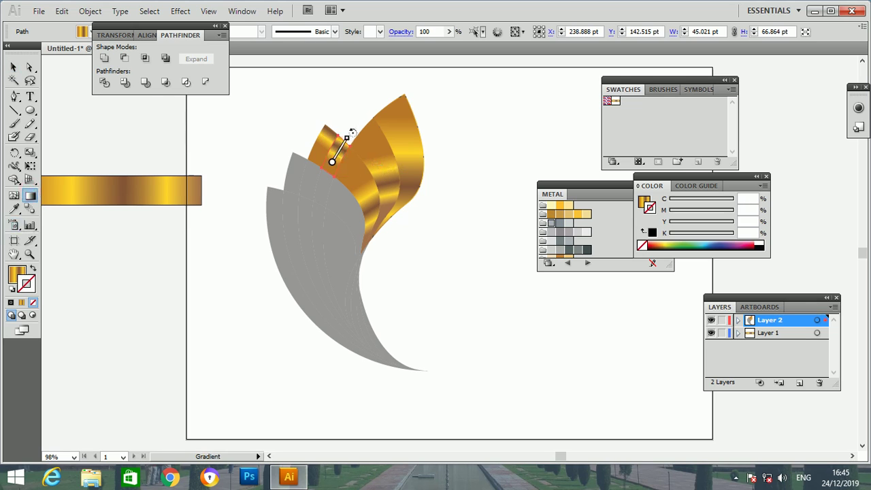
drag(353, 131, 355, 189)
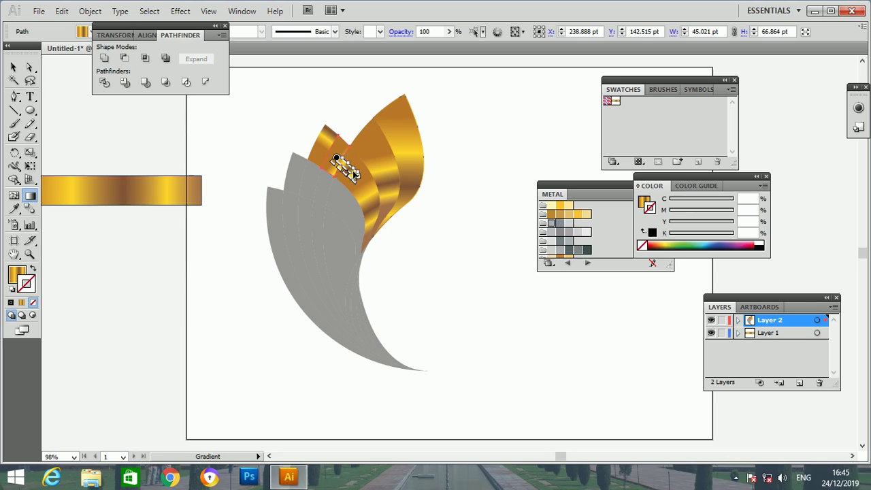
drag(353, 171, 353, 165)
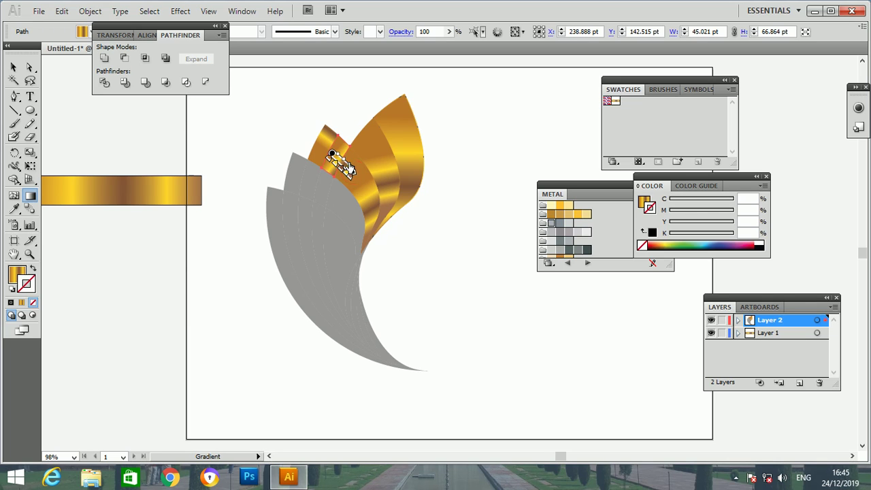
drag(349, 168, 353, 171)
click(13, 67)
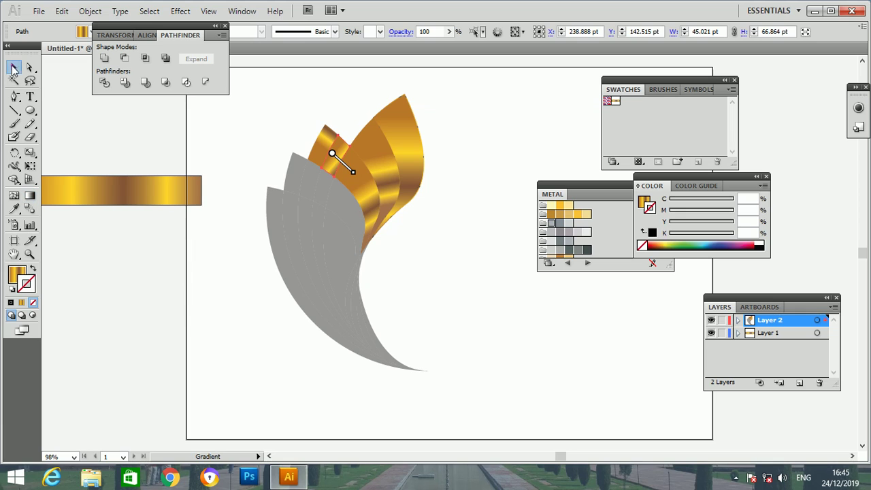
click(217, 308)
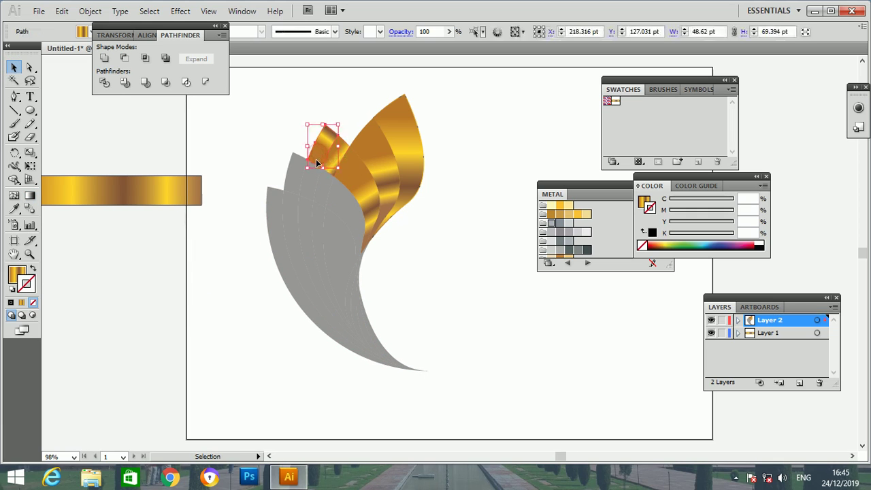
Delete the small gold leaf at the top, then restore it with undo.
drag(323, 160, 331, 176)
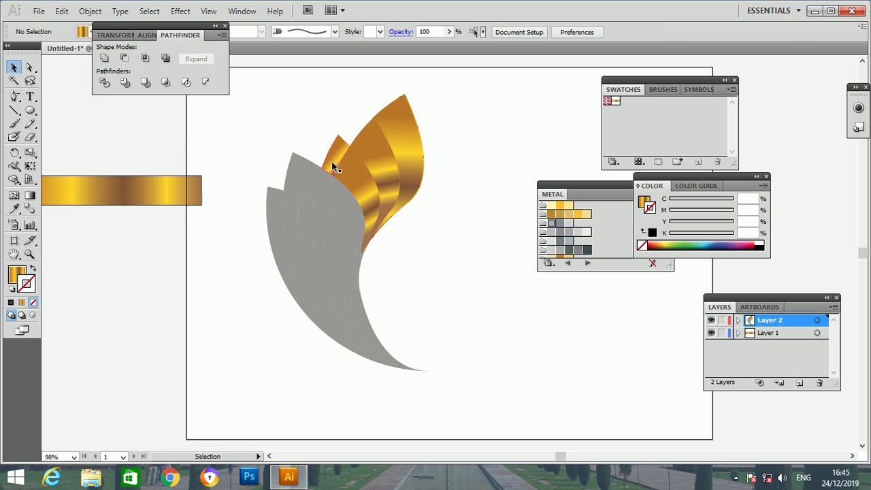
click(331, 163)
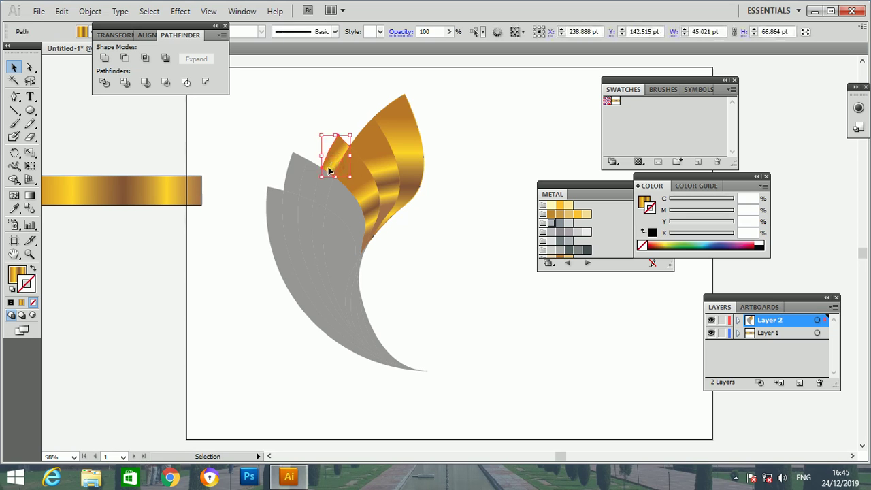
key(Delete)
key(ctrl+z)
key(ctrl+z)
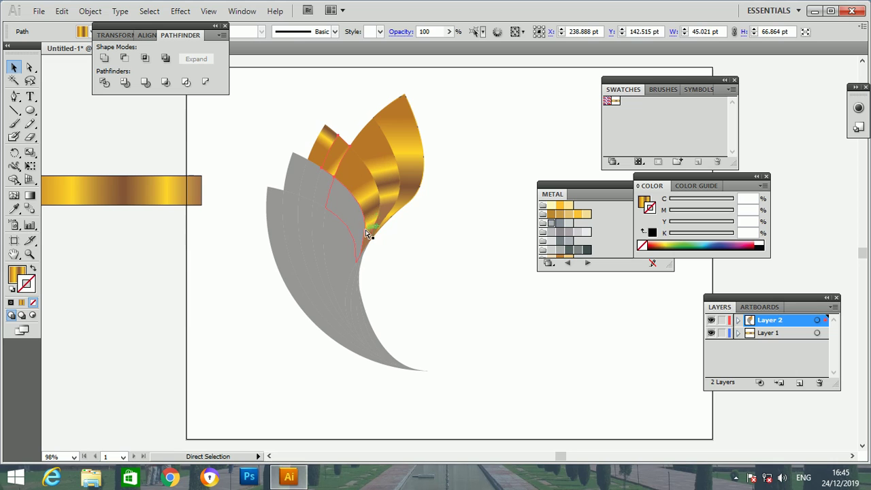
click(440, 297)
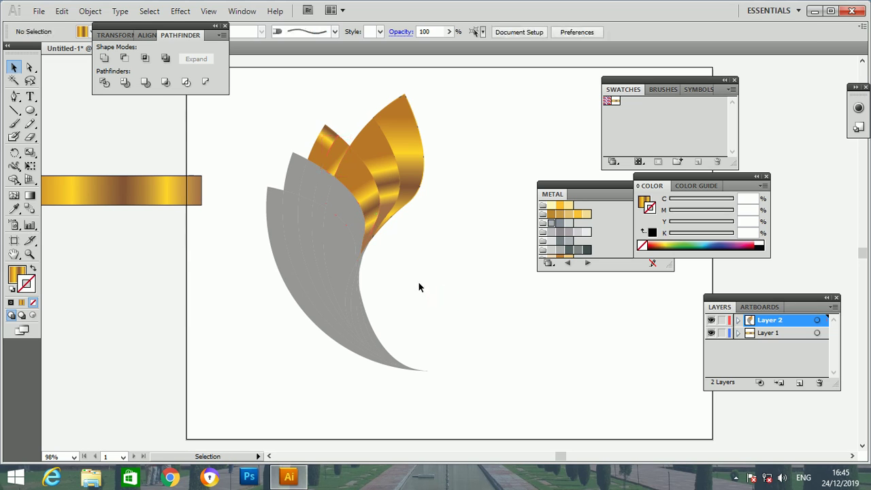
Swing the small back leaf's gold gradient to run down-right.
click(324, 150)
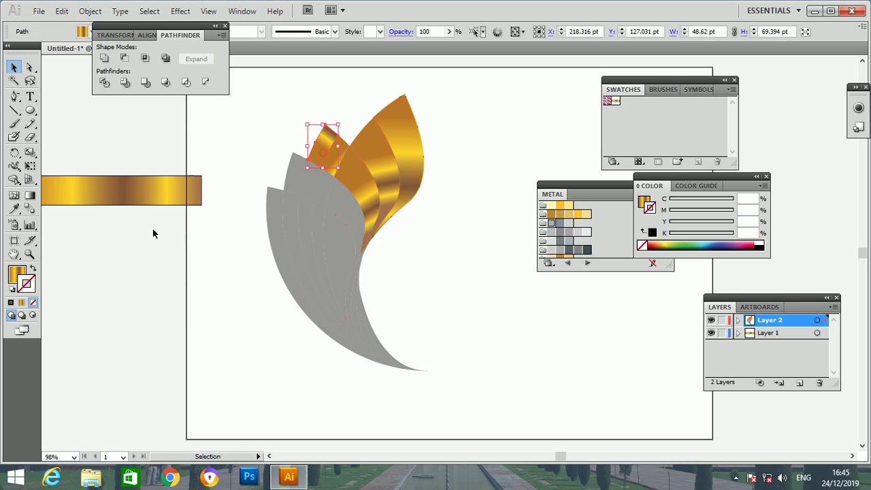
click(30, 195)
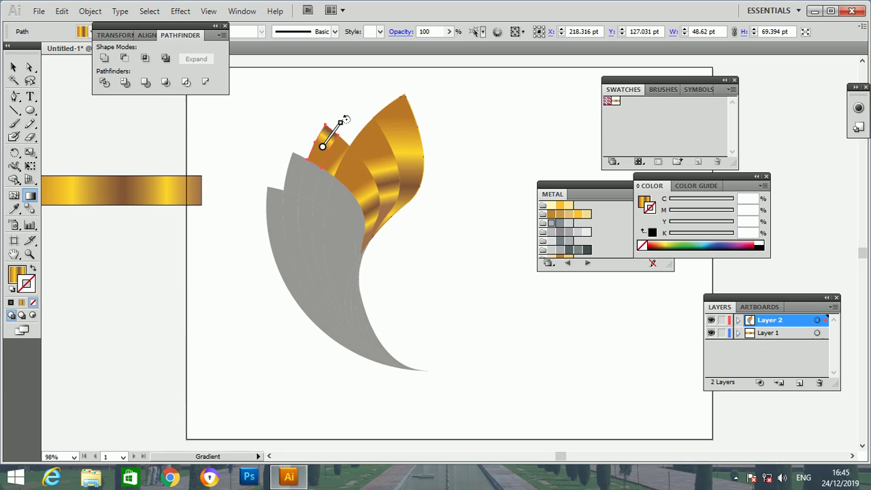
drag(345, 120, 347, 165)
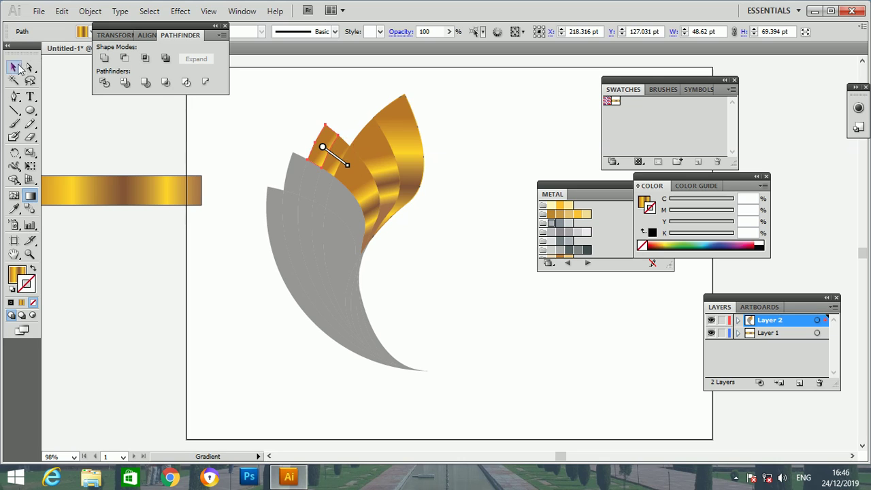
click(13, 66)
click(345, 159)
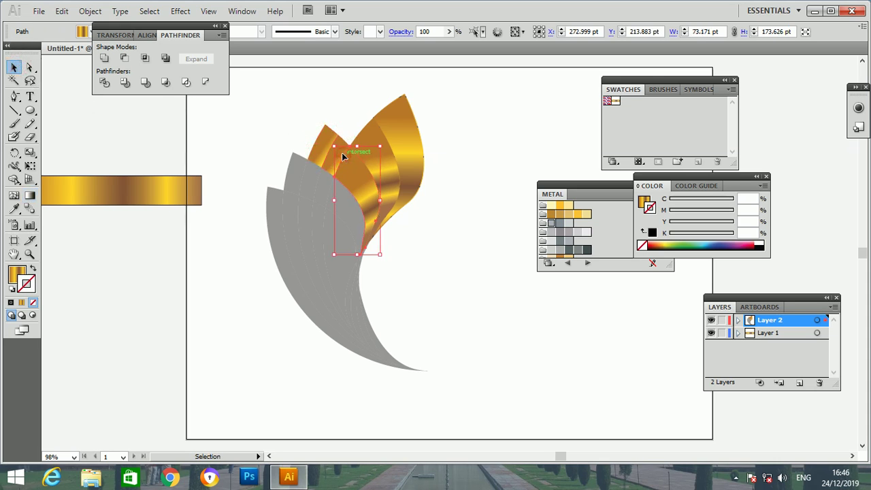
click(330, 158)
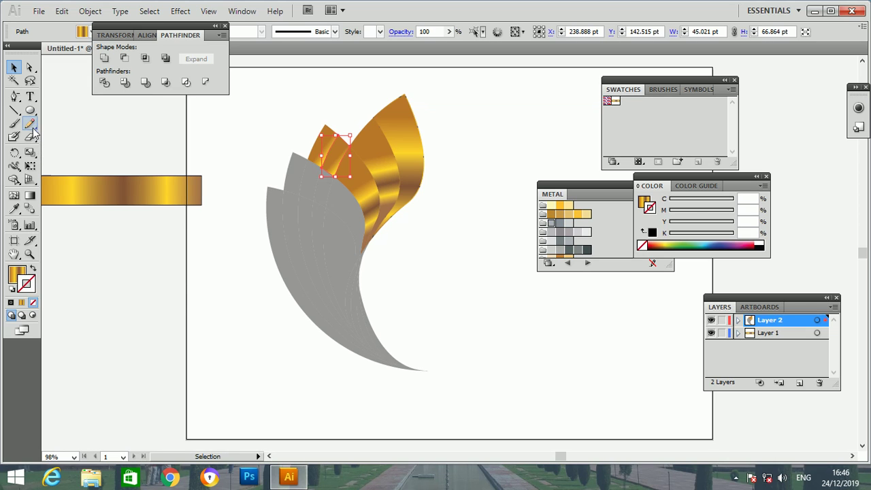
click(30, 196)
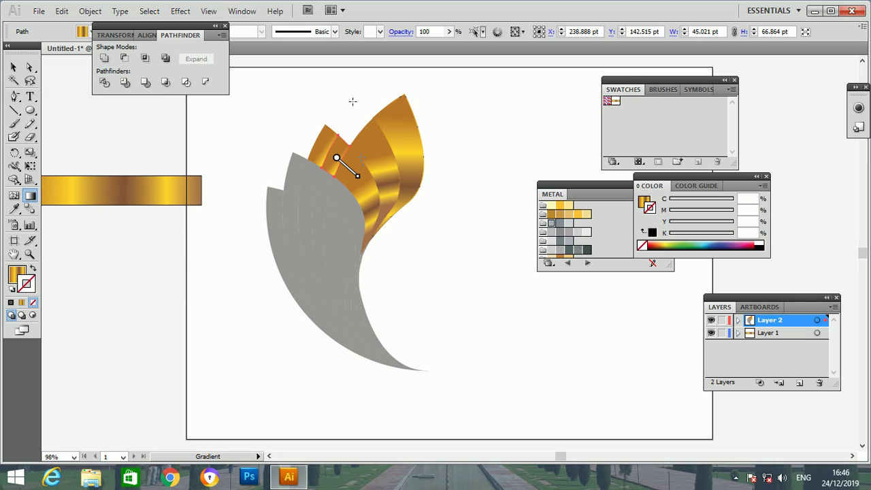
click(13, 66)
click(168, 285)
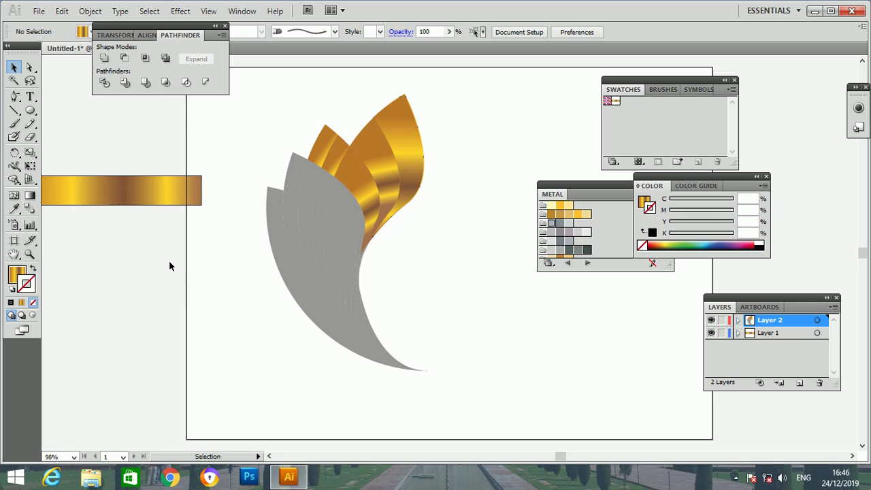
Fill the centre grey piece and the piece below it with the gold gradient.
click(357, 235)
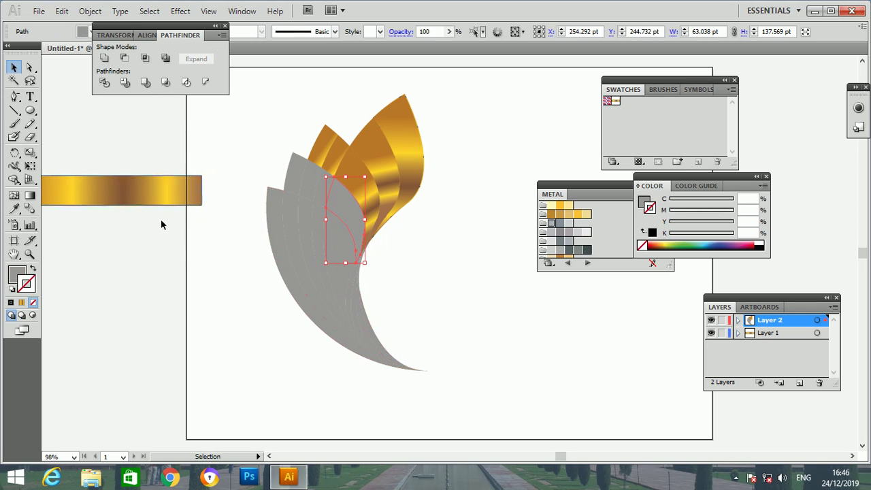
click(29, 195)
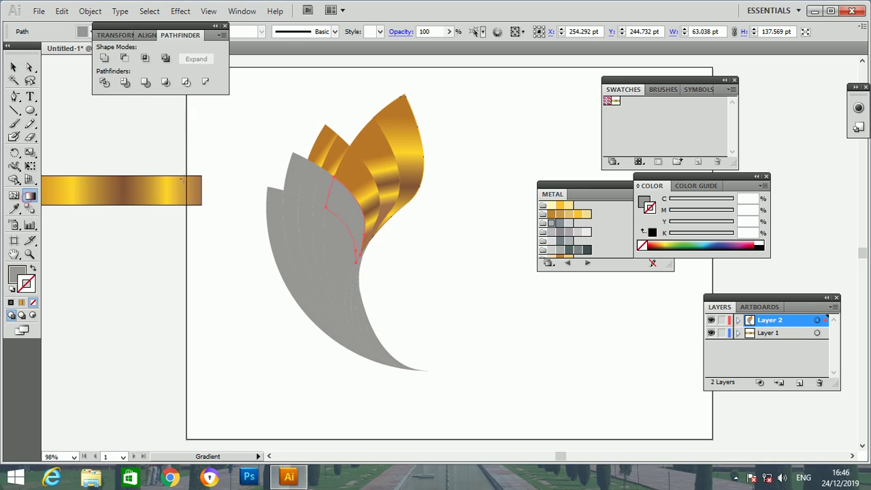
key(period)
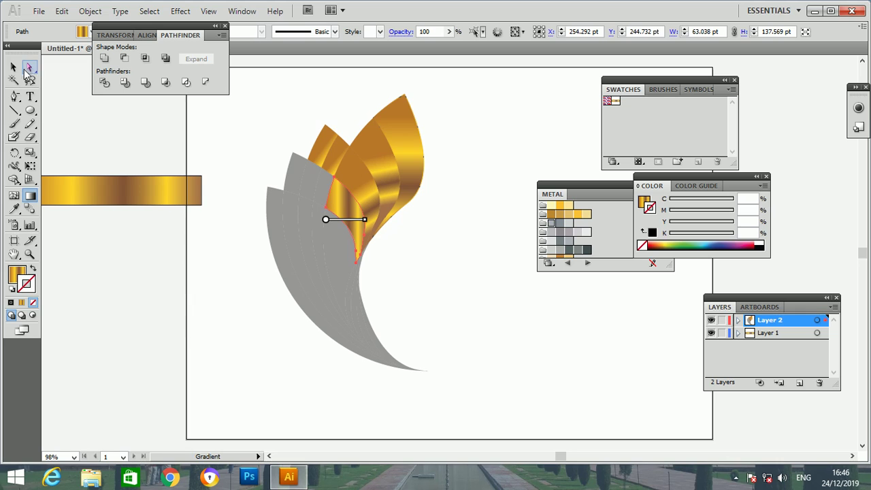
click(13, 67)
click(342, 256)
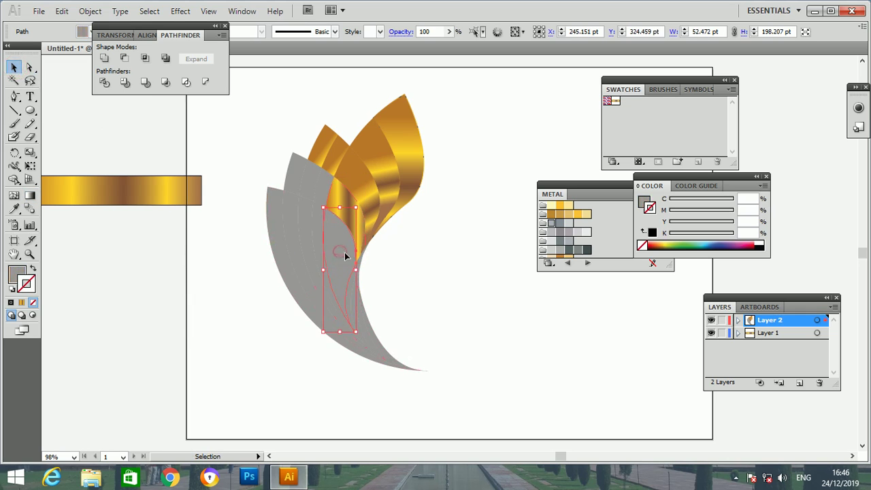
click(30, 195)
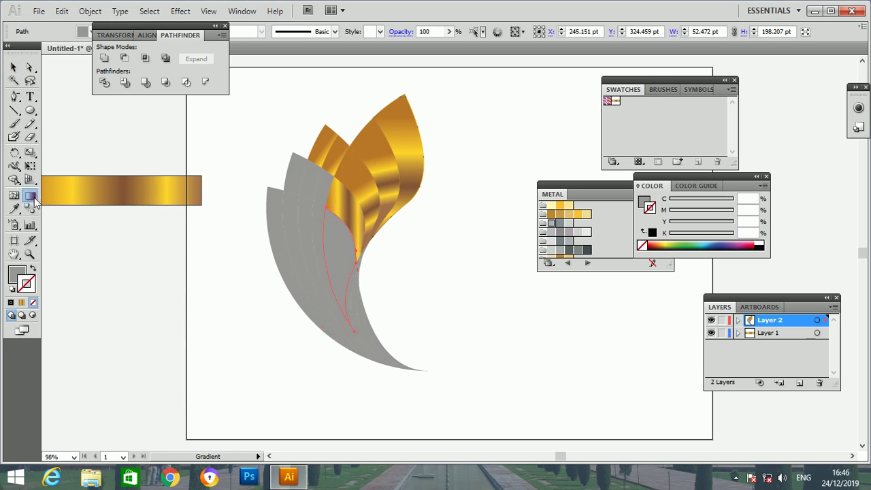
click(347, 248)
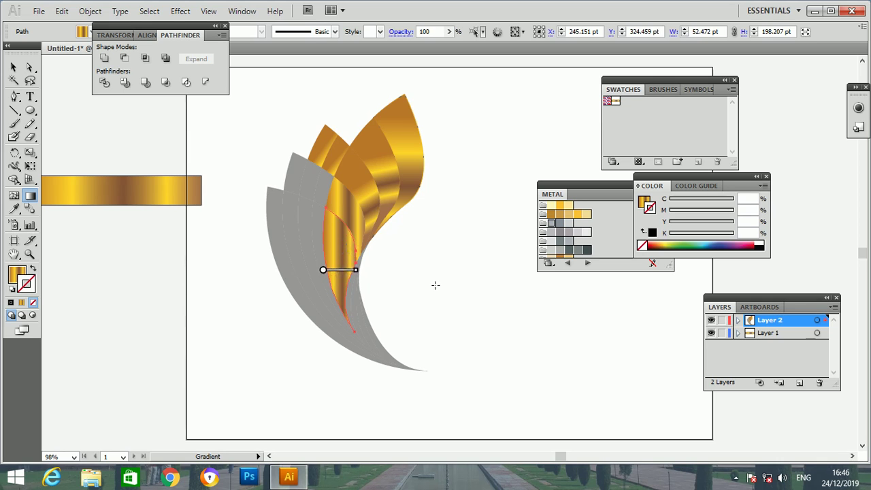
key(v)
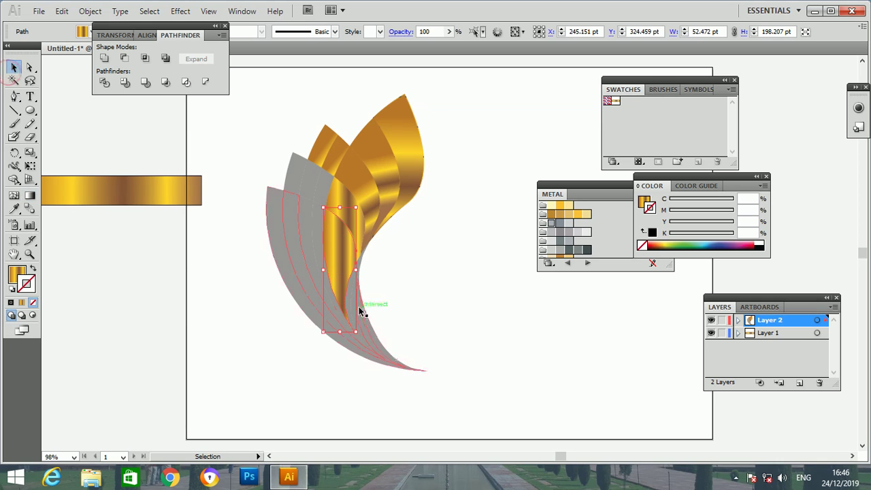
Fill the grey piece near the fan's base with the gold gradient.
click(358, 307)
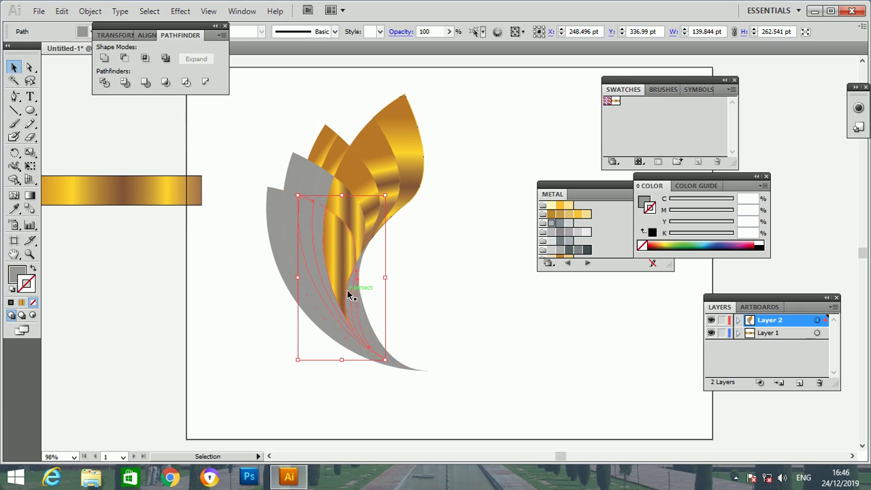
click(350, 297)
click(355, 306)
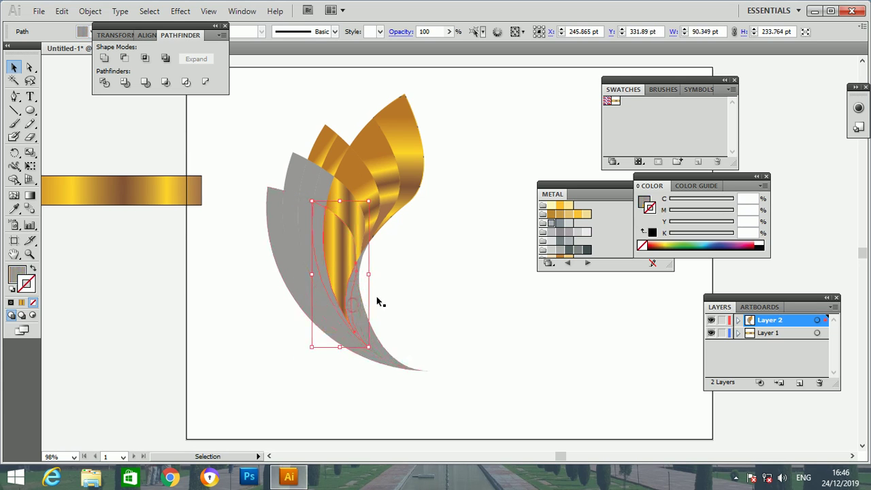
click(30, 196)
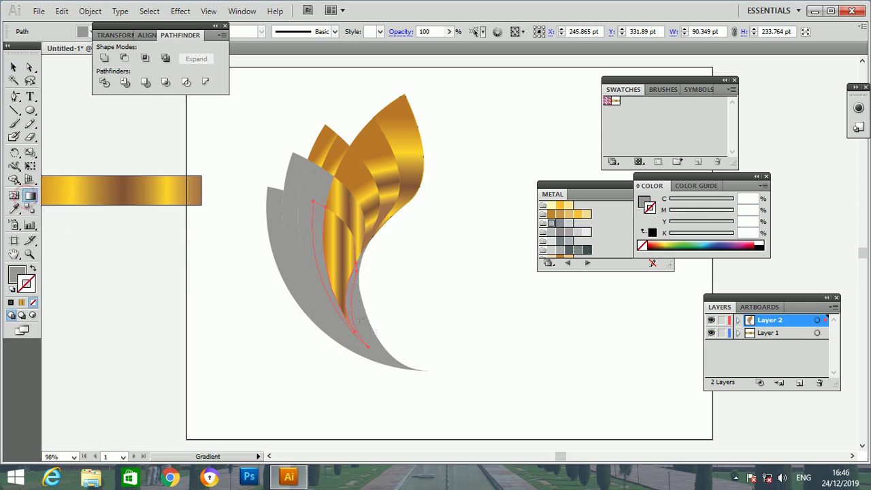
click(348, 307)
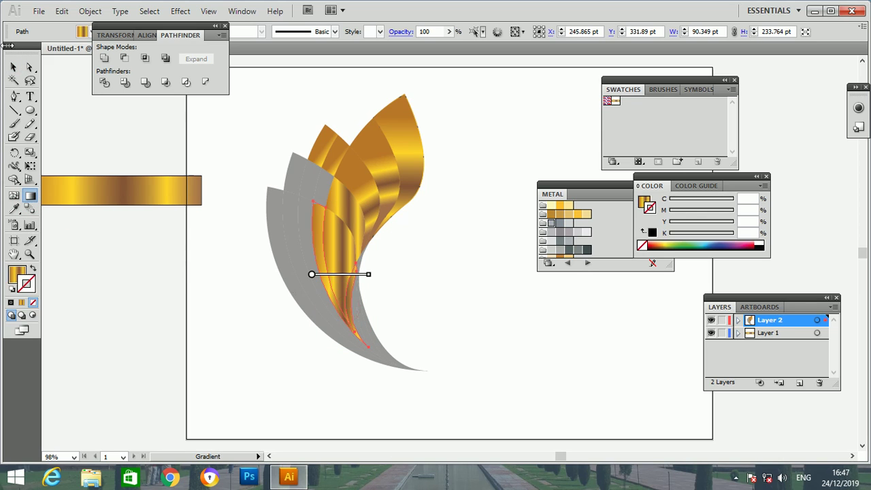
click(12, 67)
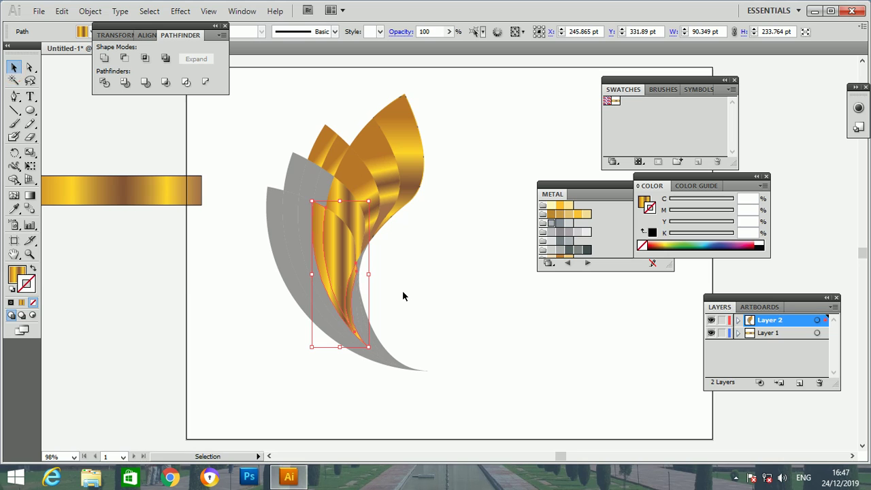
click(362, 316)
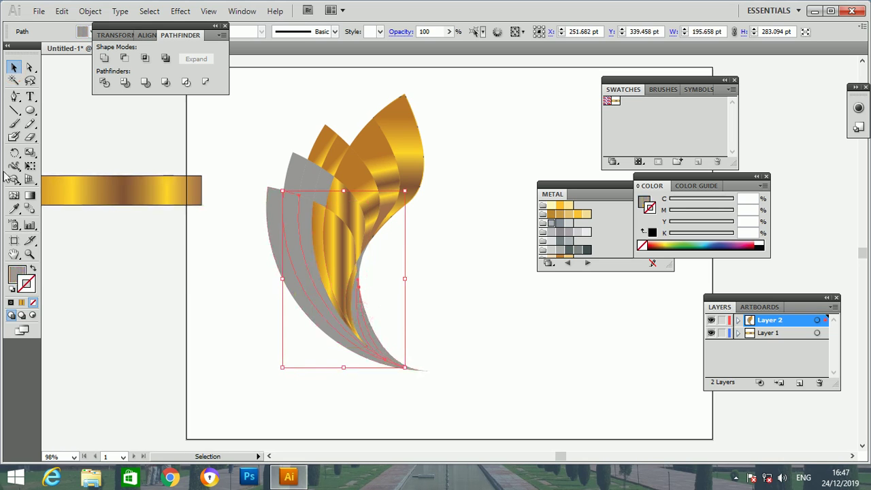
Fill the lower grey petal with the gold gradient, angled diagonally.
click(30, 197)
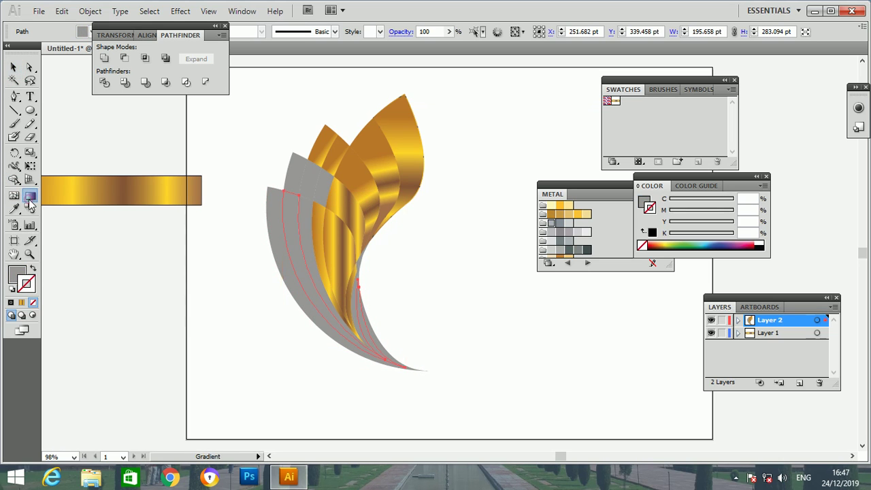
click(362, 320)
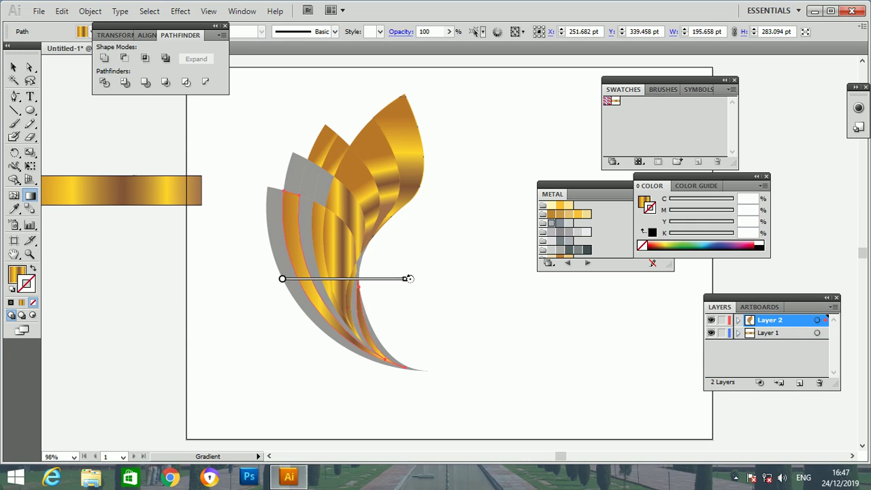
drag(408, 278, 393, 376)
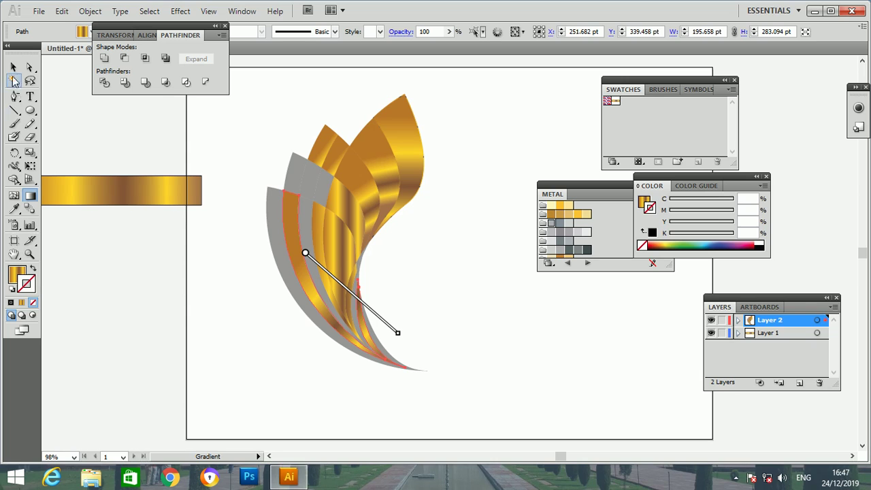
click(13, 68)
click(188, 345)
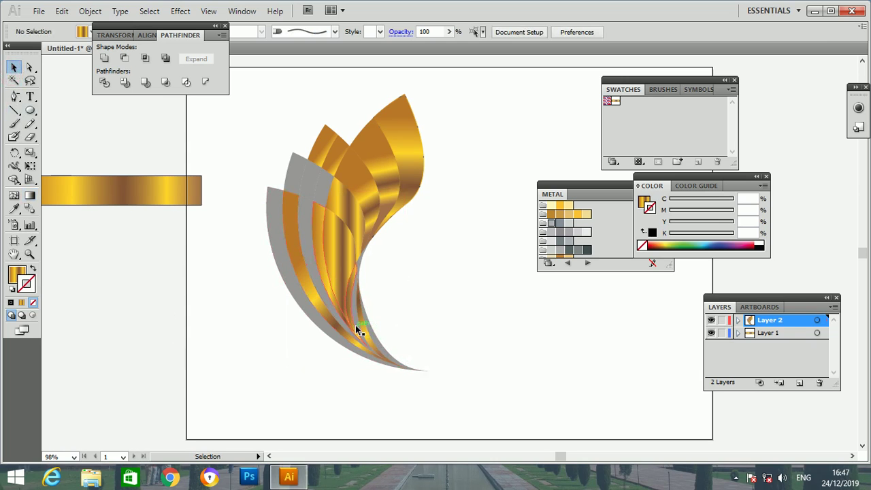
Fill the grey petal behind the gold ones with the gold gradient.
click(357, 324)
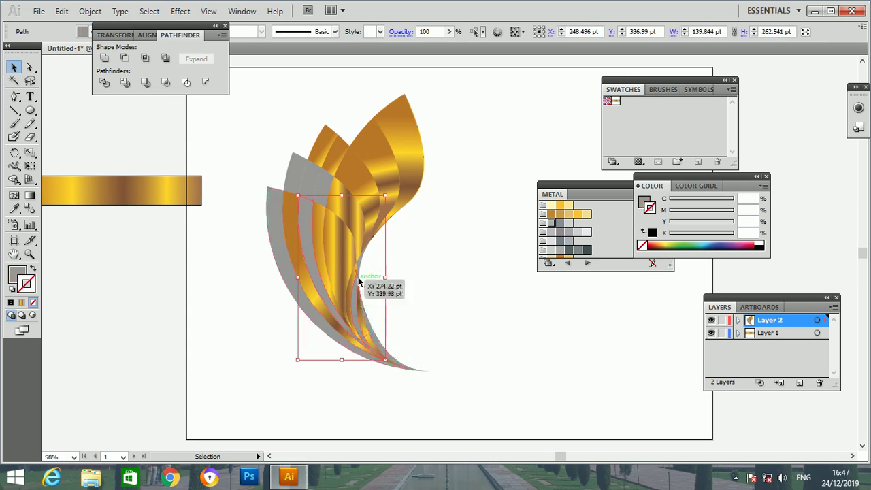
click(30, 196)
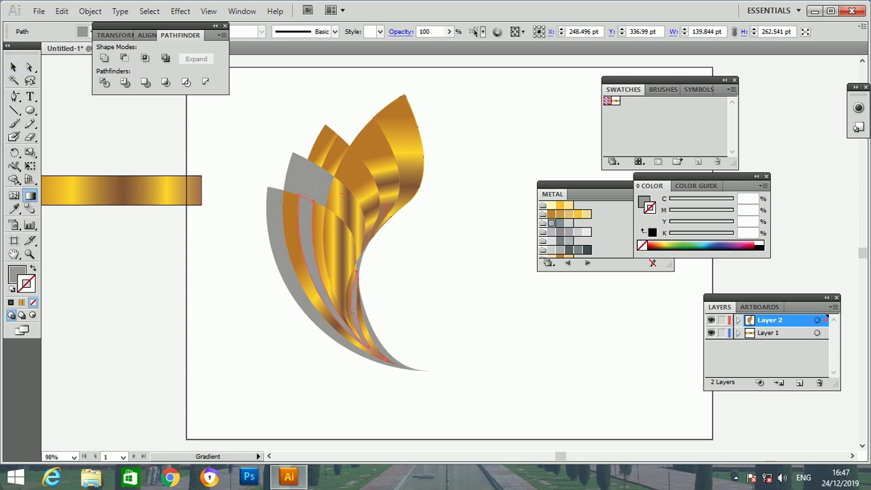
click(351, 312)
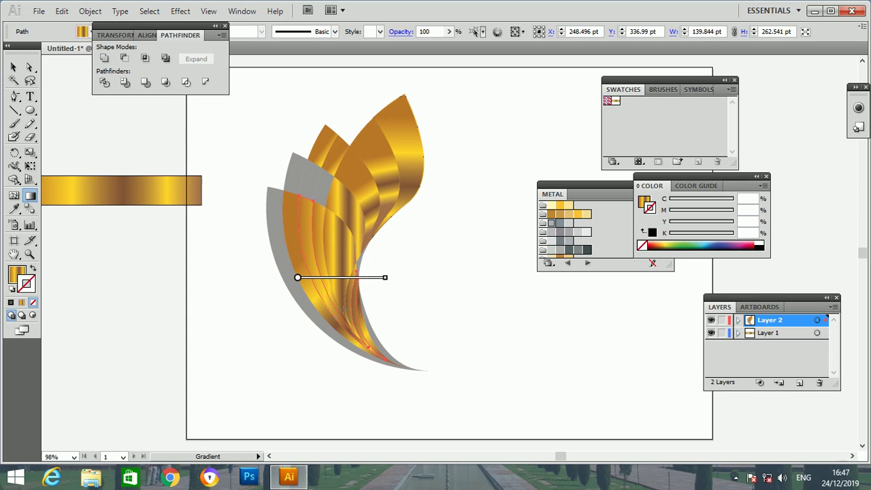
click(12, 67)
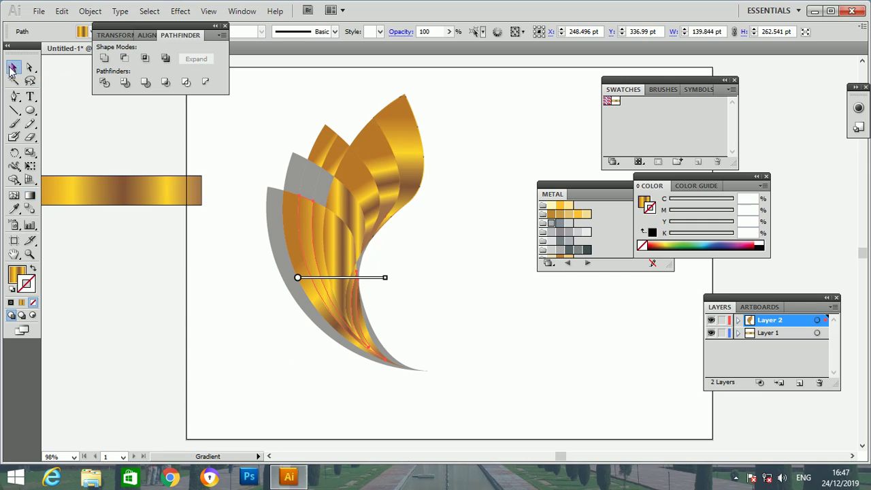
click(229, 404)
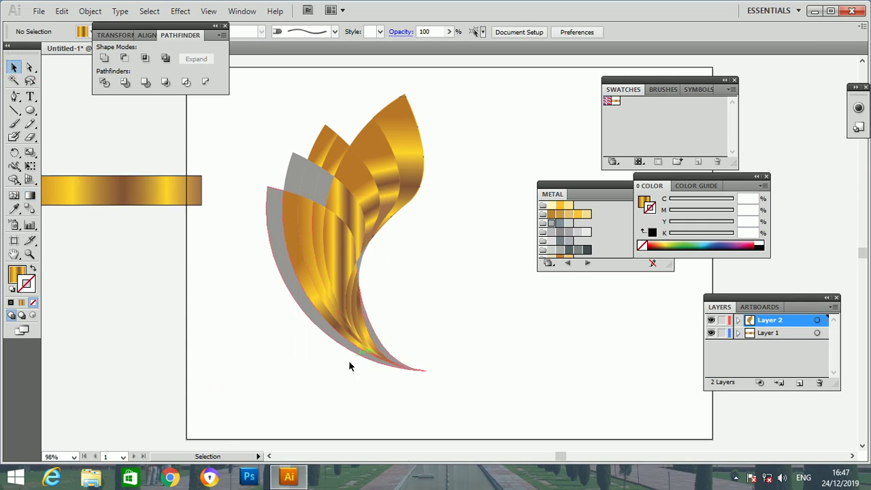
Select the large outer grey petal after several attempts on its edge.
click(361, 265)
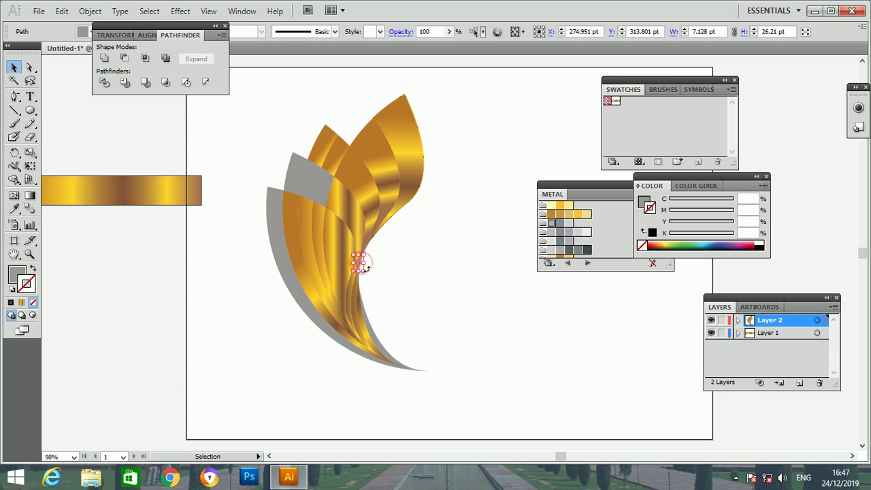
click(368, 274)
click(360, 262)
click(361, 265)
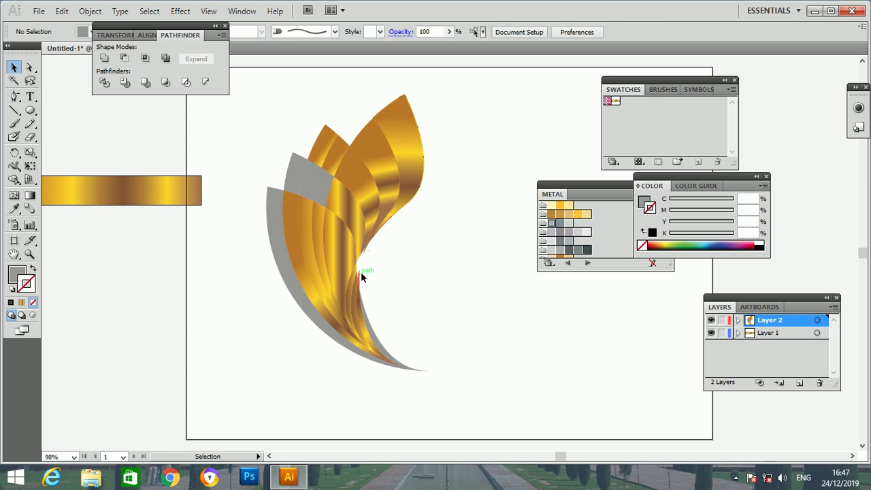
click(359, 274)
click(368, 257)
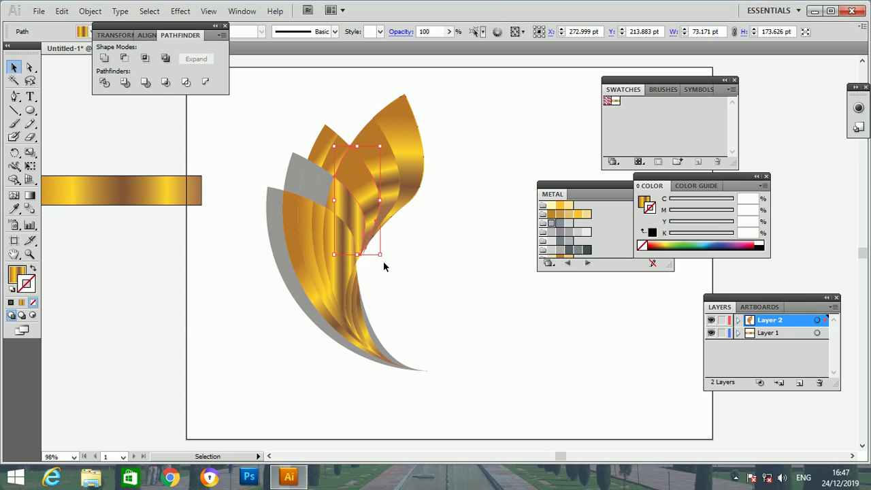
click(379, 261)
click(399, 281)
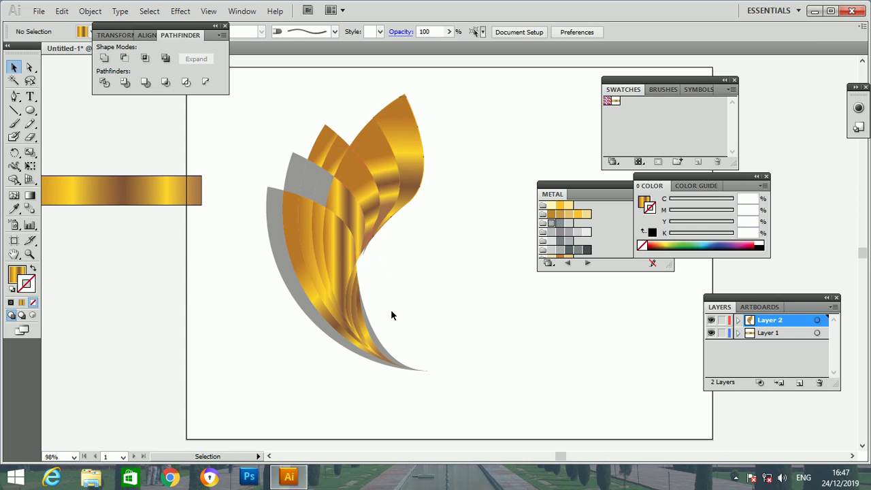
click(383, 345)
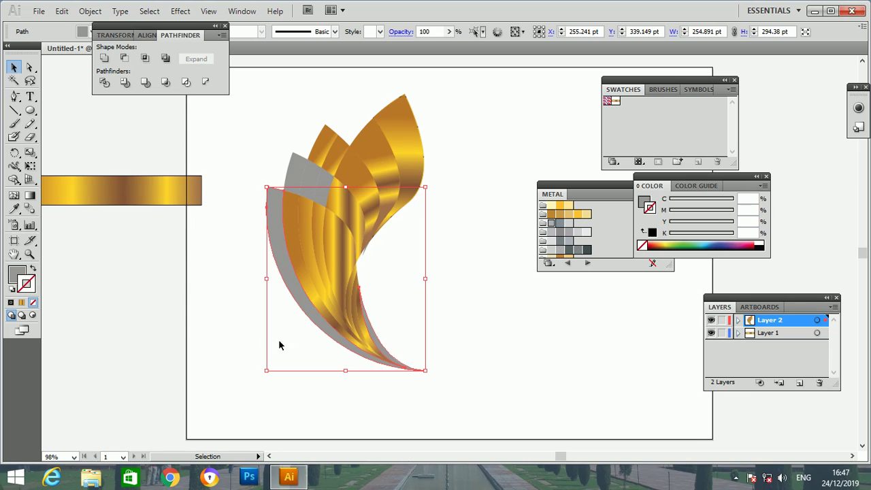
Fill the outer left petal with the gold gradient.
click(30, 195)
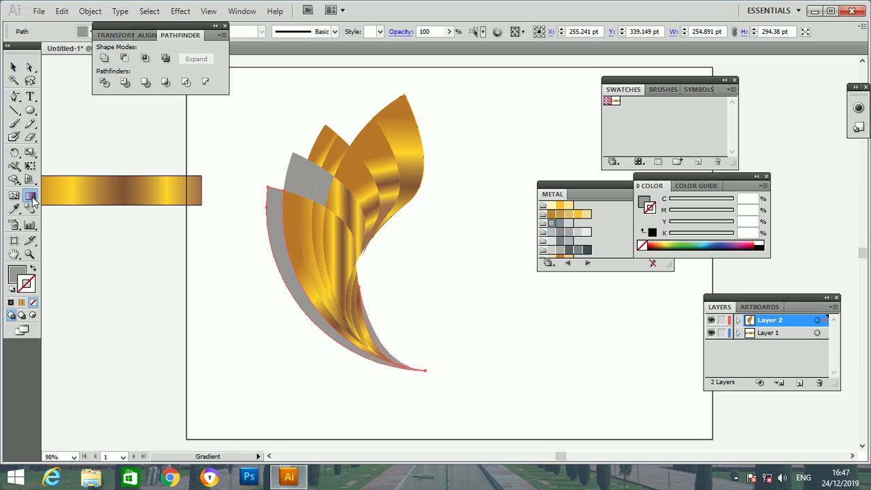
click(297, 291)
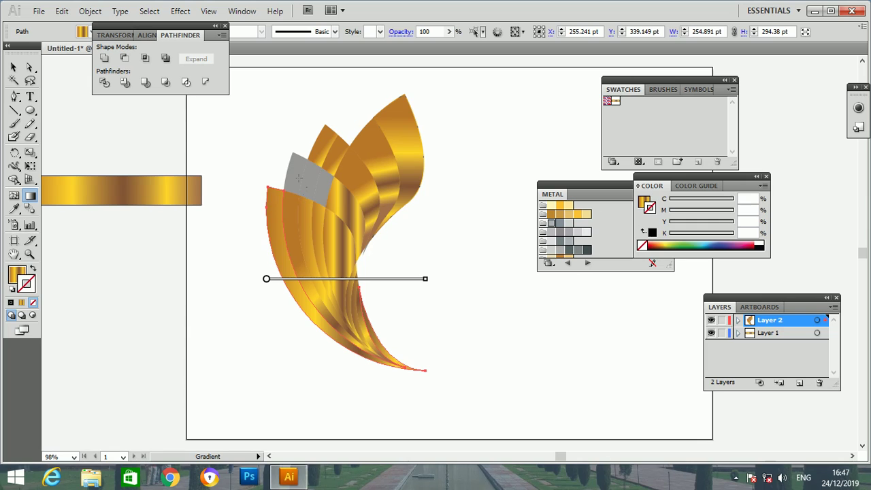
key(v)
Fill the two small grey facets near the top-left with vertically running gold gradients.
click(294, 178)
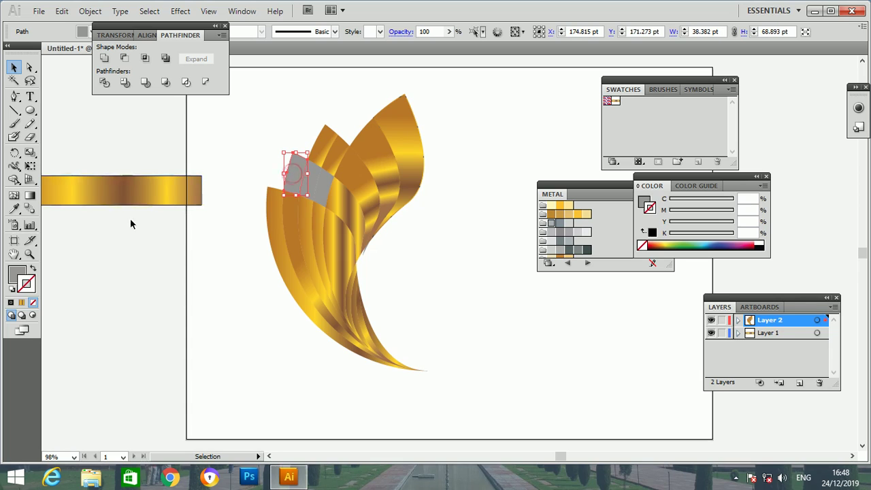
click(31, 196)
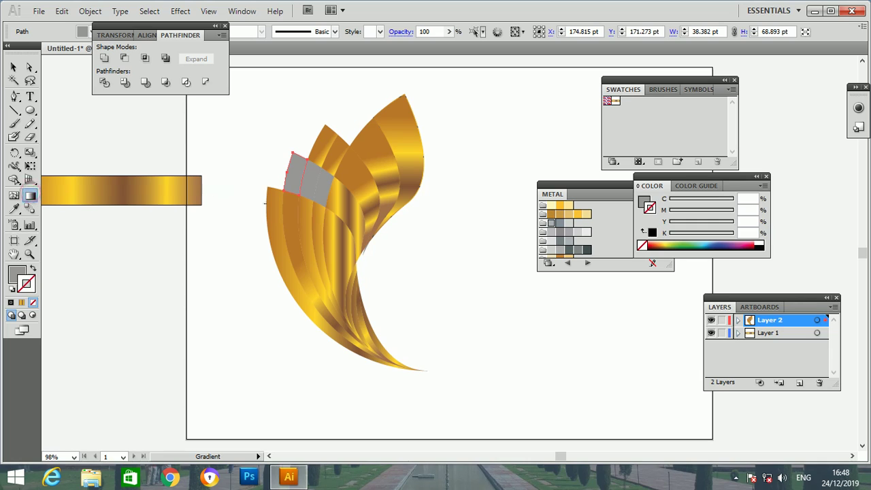
click(295, 175)
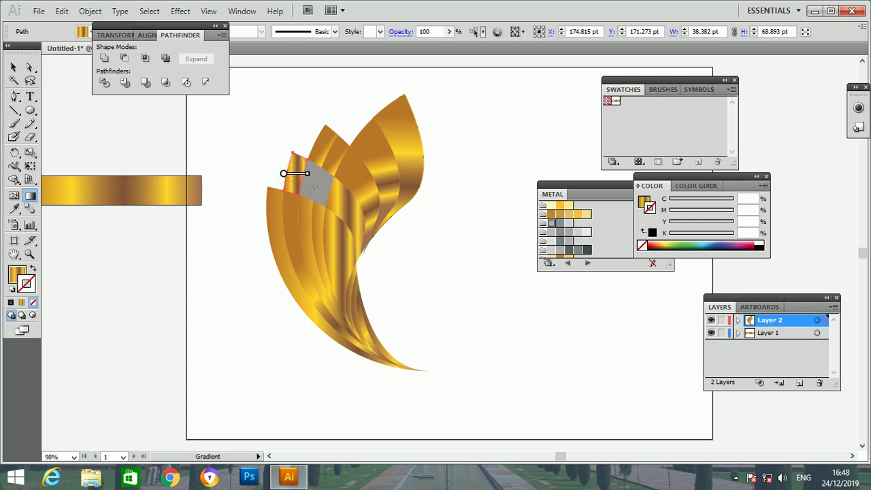
mouse_move(308, 173)
mouse_down()
mouse_move(280, 200)
mouse_move(293, 191)
mouse_up()
click(13, 66)
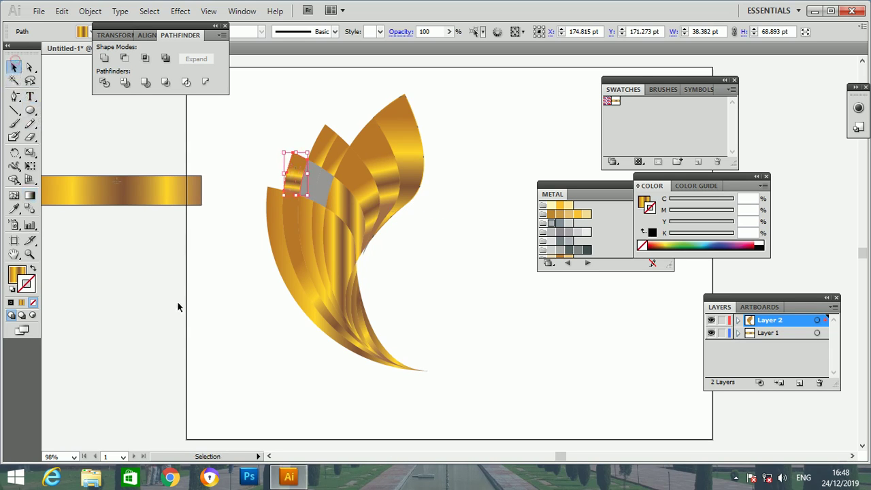
click(177, 308)
click(308, 181)
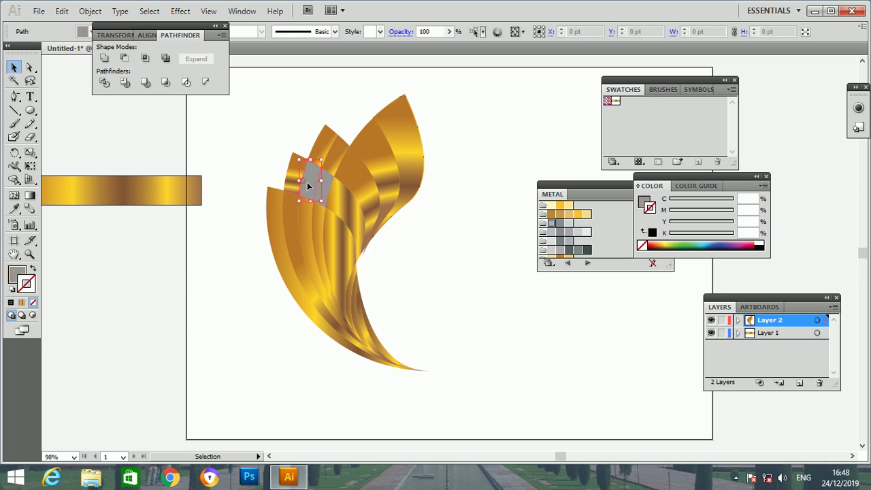
click(30, 195)
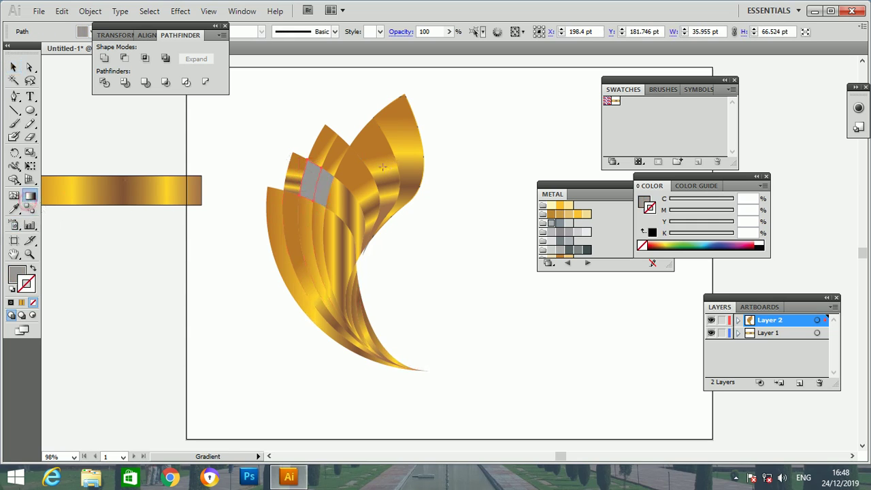
click(305, 180)
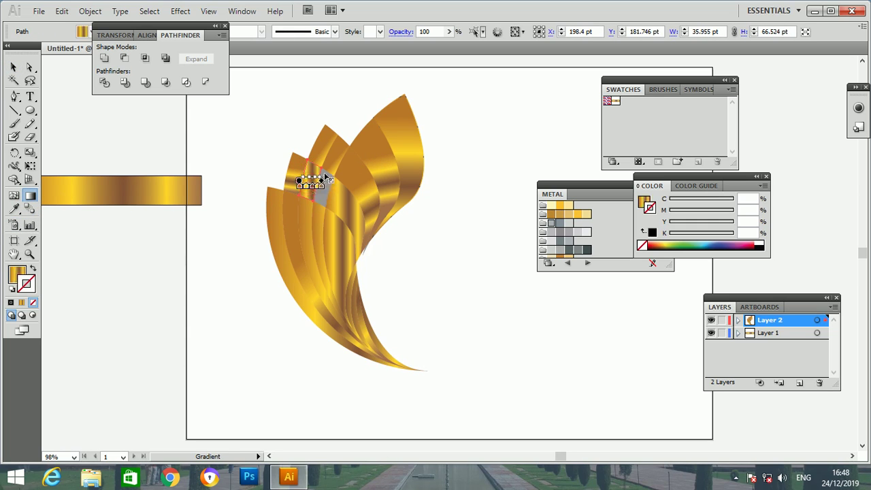
mouse_move(298, 180)
mouse_down()
mouse_move(328, 178)
mouse_move(298, 202)
mouse_move(305, 195)
mouse_up()
Give the last grey facet the gold gradient angled toward the lower left.
click(13, 67)
click(134, 259)
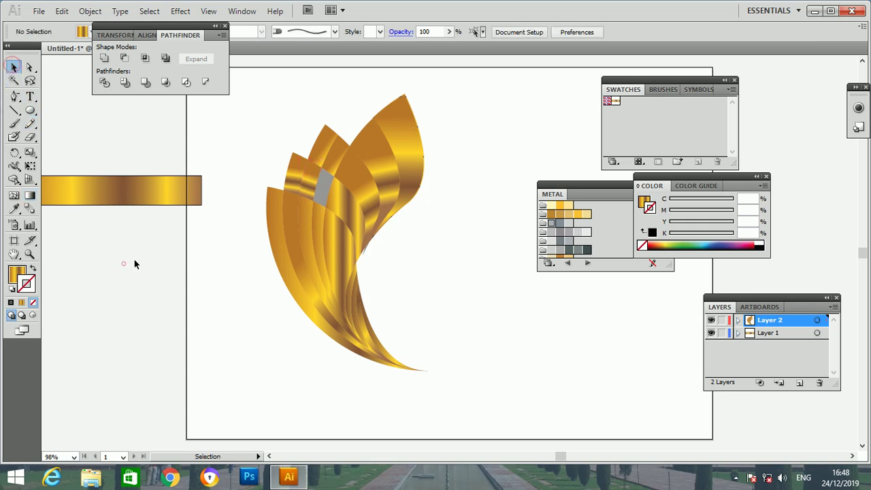
click(325, 191)
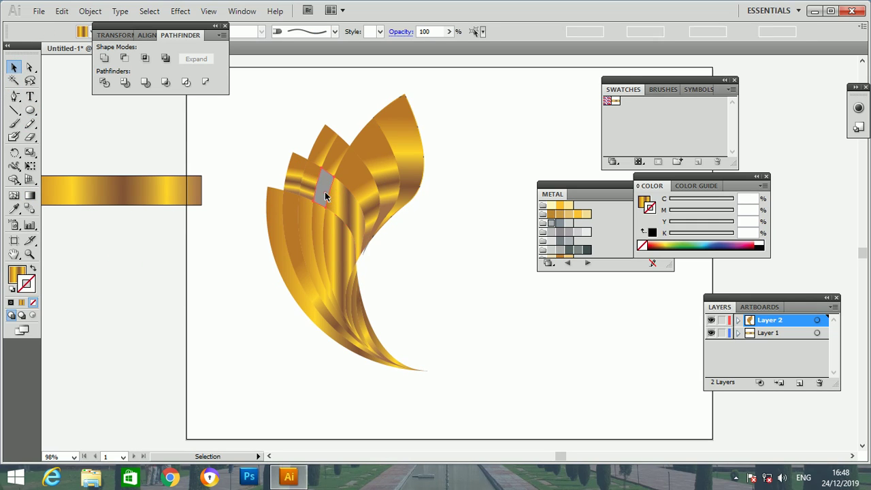
click(29, 195)
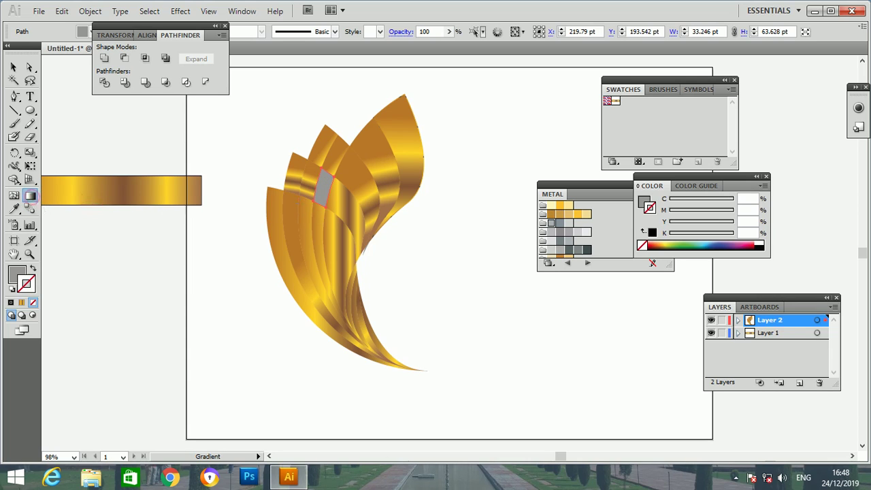
alt+click(34, 198)
click(324, 189)
mouse_move(339, 185)
mouse_down()
mouse_move(304, 209)
mouse_move(324, 194)
mouse_up()
mouse_move(322, 191)
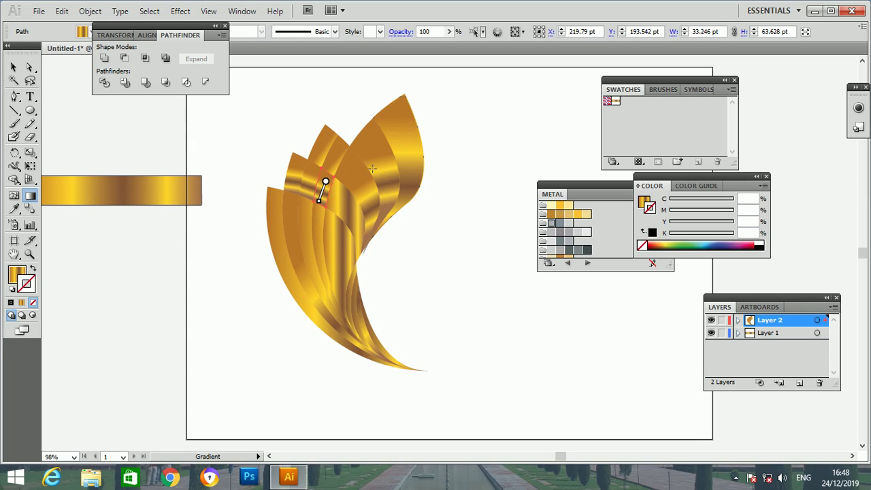
click(13, 66)
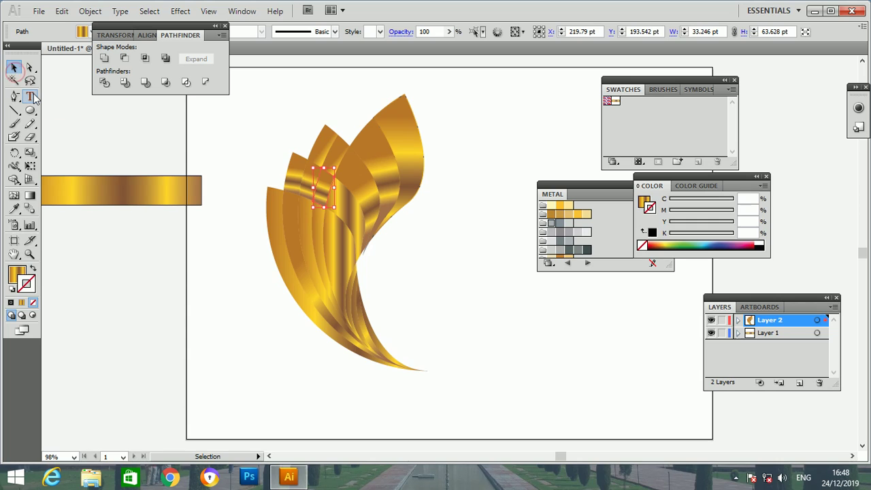
key(ctrl+minus)
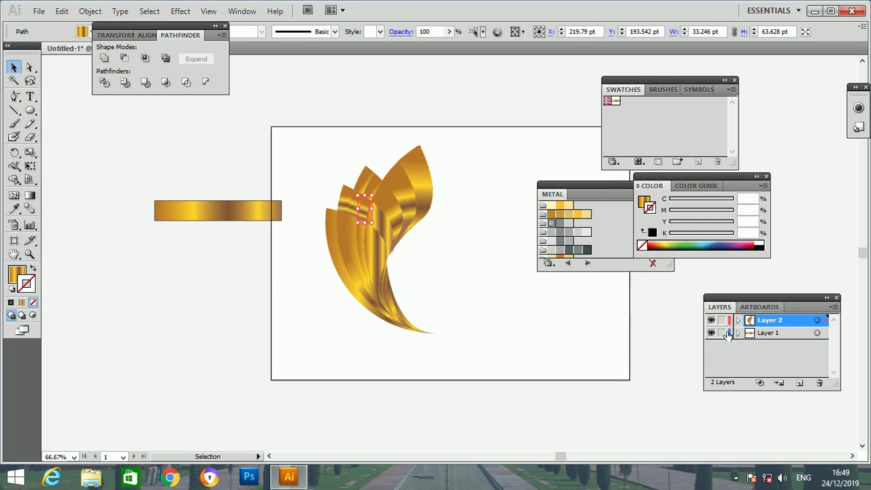
Hide the gradient bar layer and move the gold leaf group to the right.
click(711, 333)
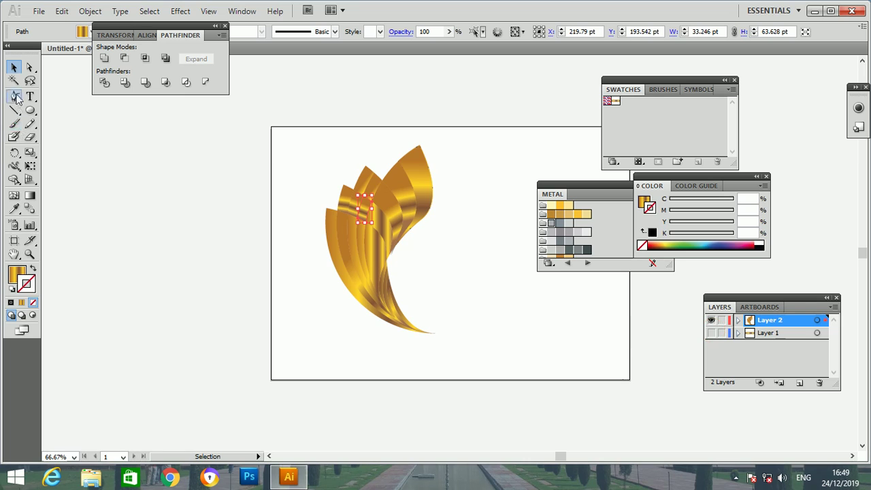
drag(324, 133, 505, 378)
key(v)
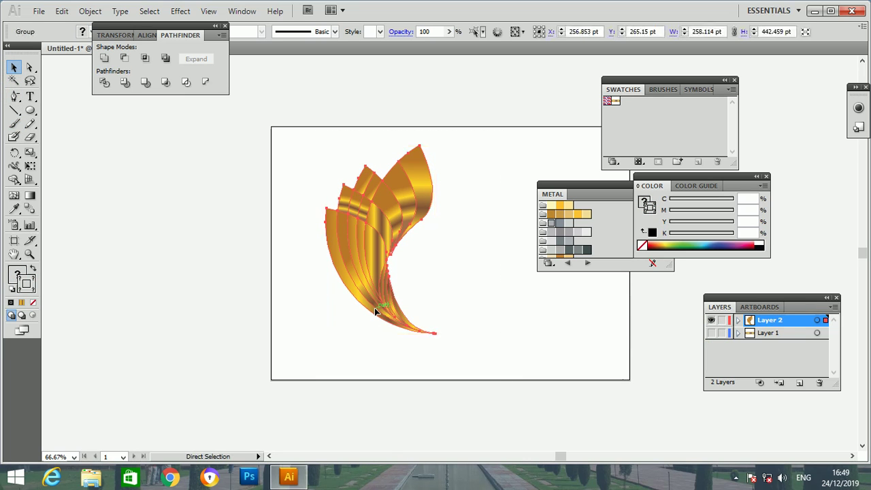
drag(382, 302, 429, 307)
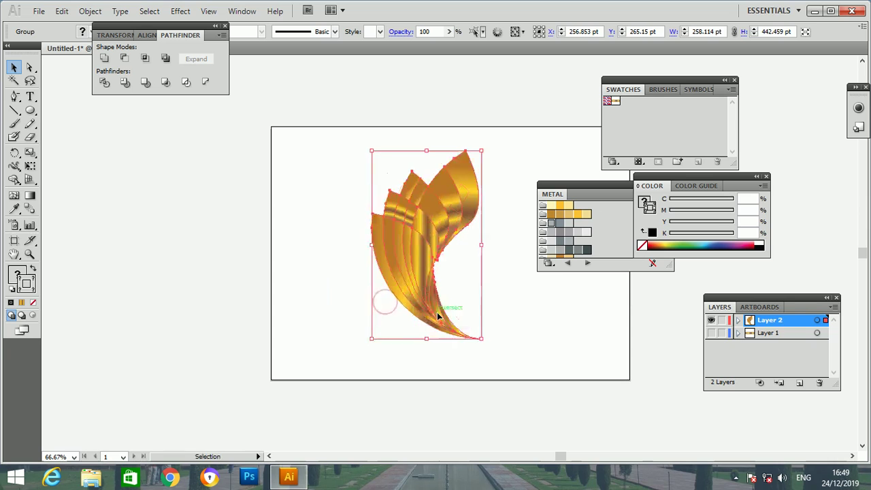
Dock the METAL swatch panel, add an empty Layer 3, and deselect the artwork.
mouse_move(611, 184)
mouse_down()
mouse_move(702, 168)
mouse_move(682, 183)
mouse_up()
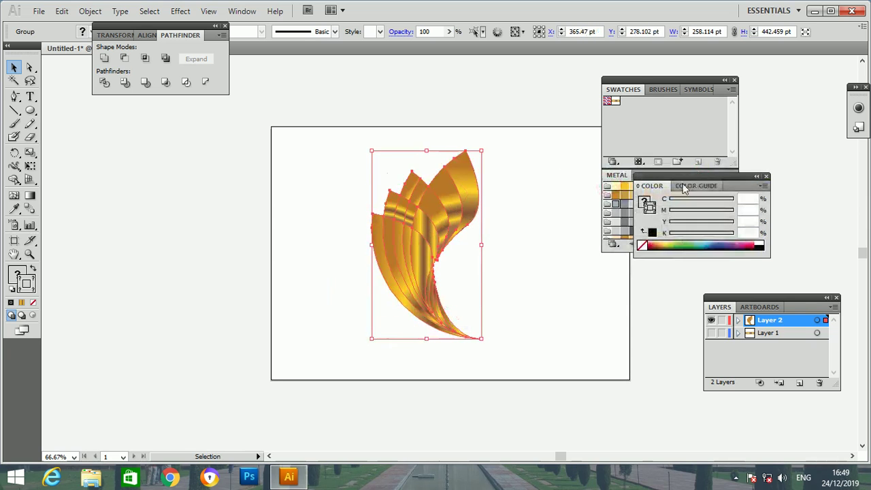
click(771, 334)
click(800, 382)
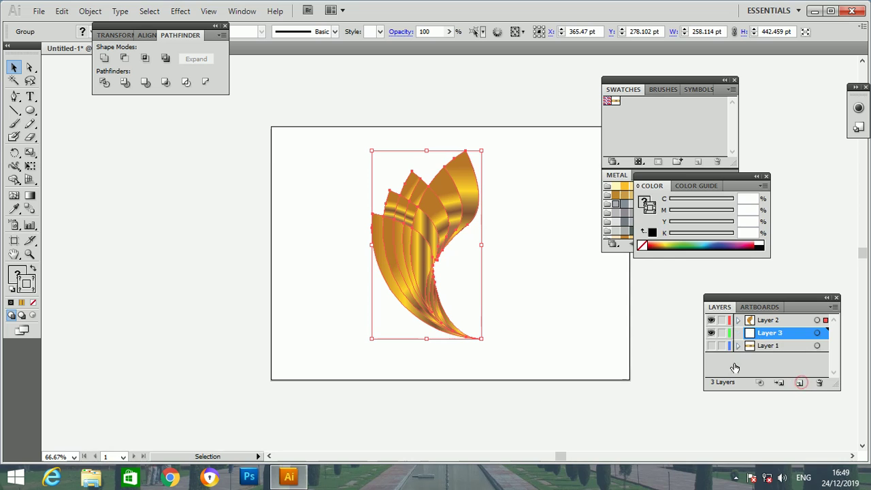
click(18, 272)
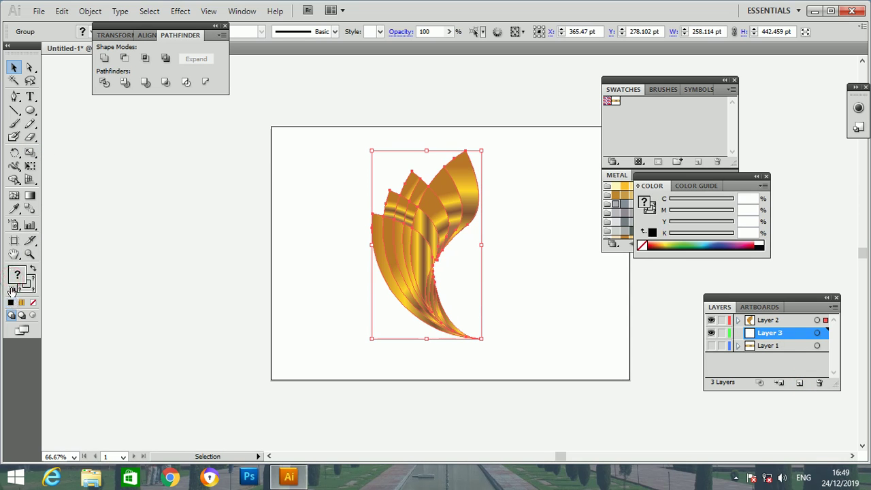
click(11, 290)
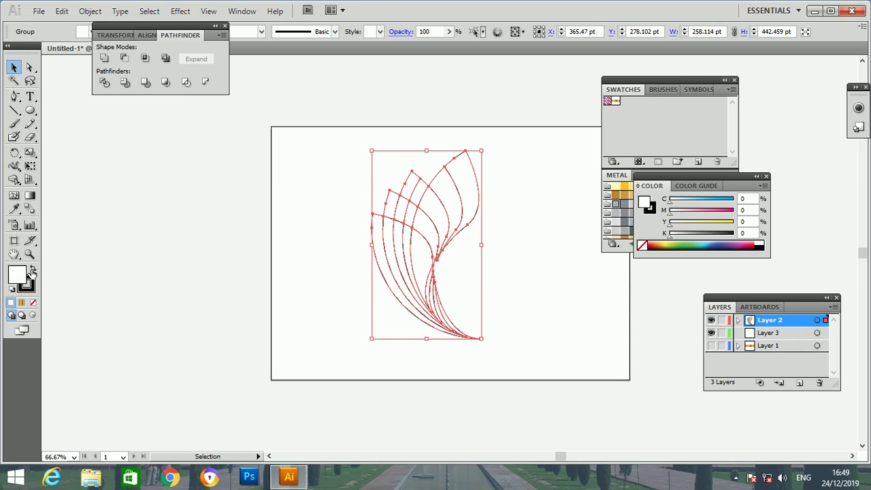
key(ctrl+z)
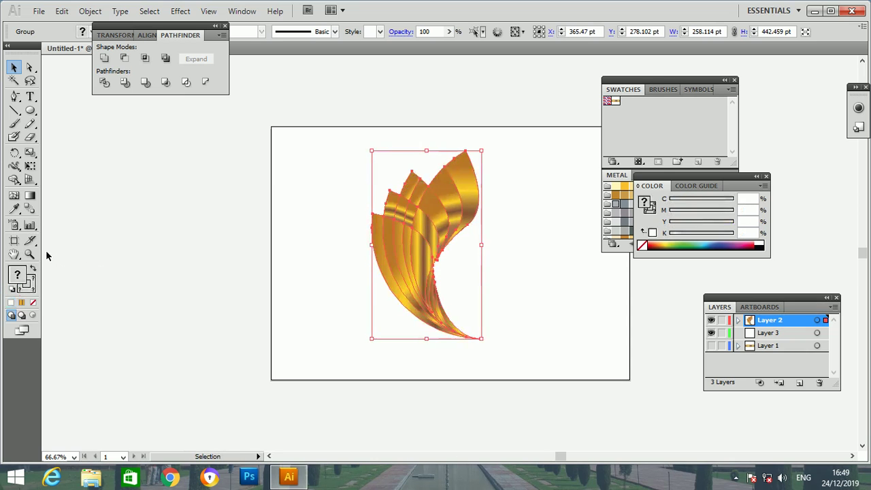
click(46, 256)
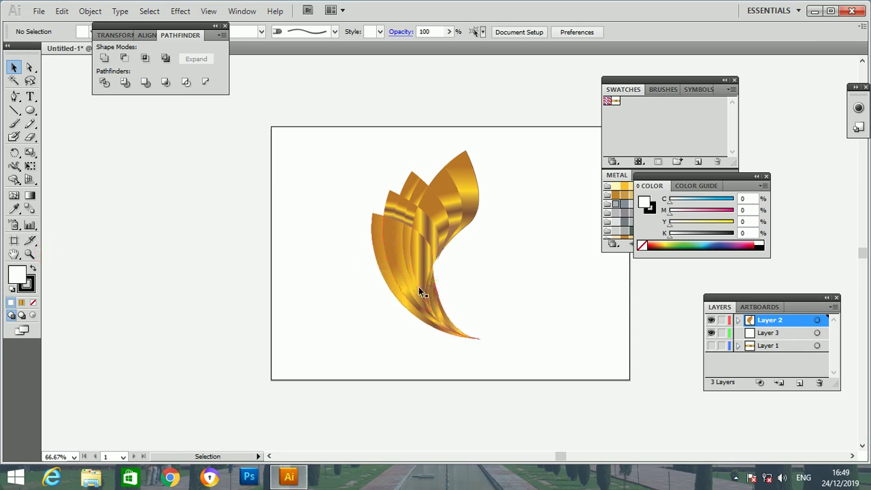
Set the fill to black and draw an artboard-sized rectangle, then delete it.
double_click(18, 272)
drag(306, 228, 287, 328)
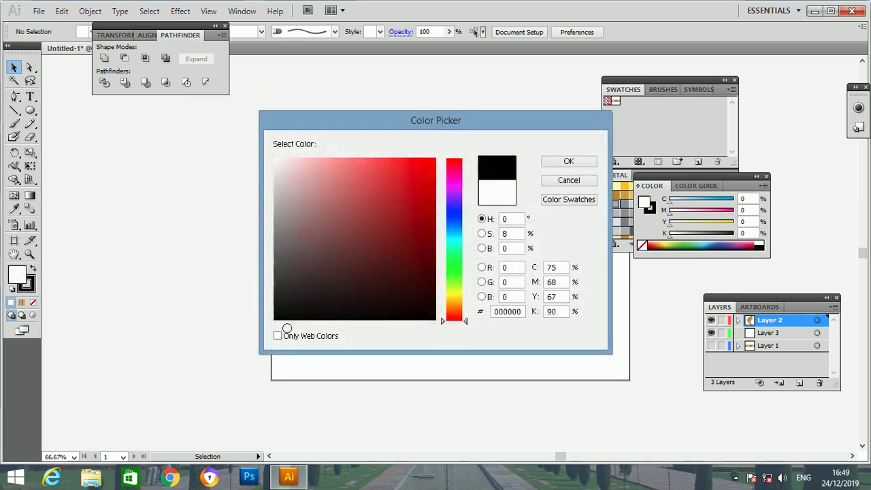
click(558, 164)
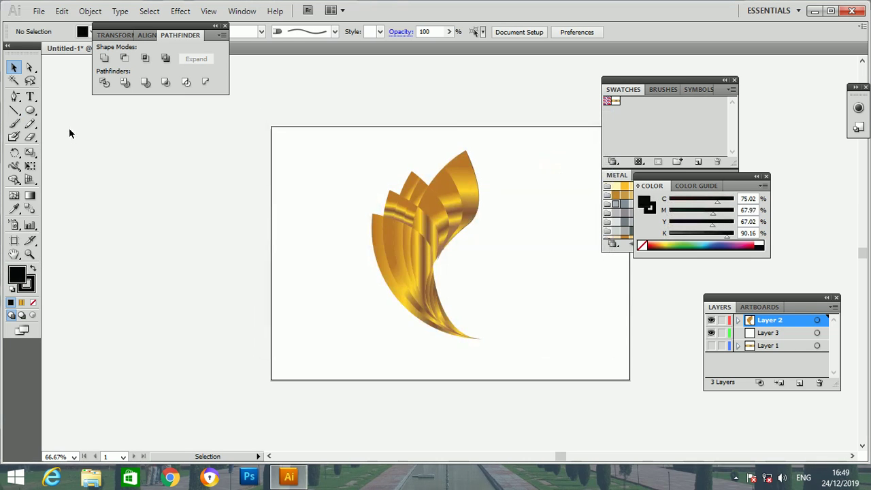
mouse_move(30, 110)
mouse_down()
mouse_move(63, 121)
mouse_move(68, 112)
mouse_up()
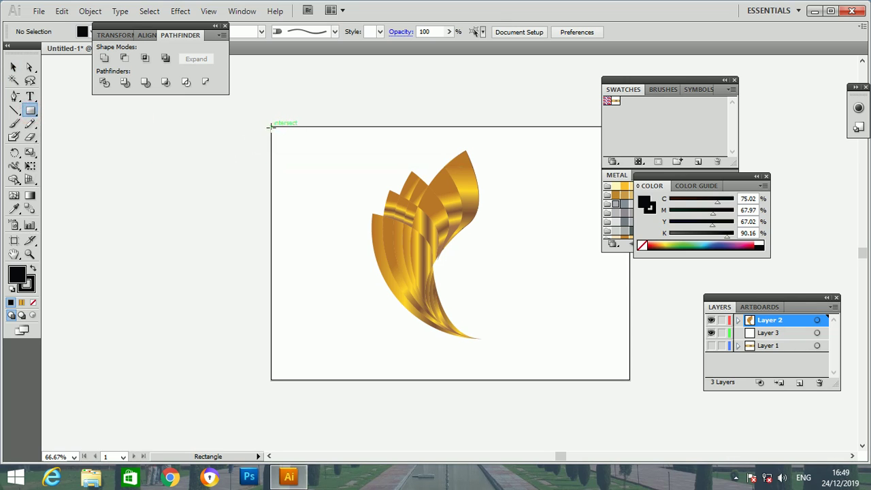
drag(270, 125, 629, 380)
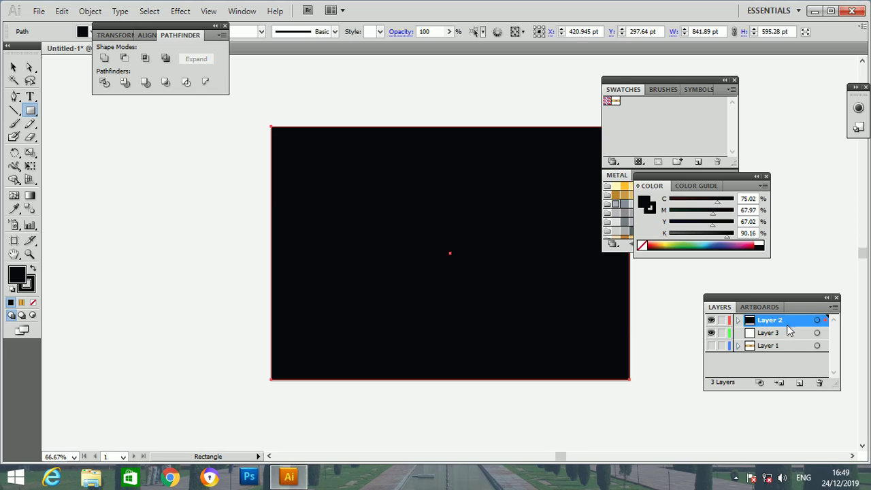
mouse_move(785, 326)
mouse_down()
mouse_move(782, 345)
mouse_move(759, 329)
mouse_move(759, 351)
mouse_move(762, 340)
mouse_up()
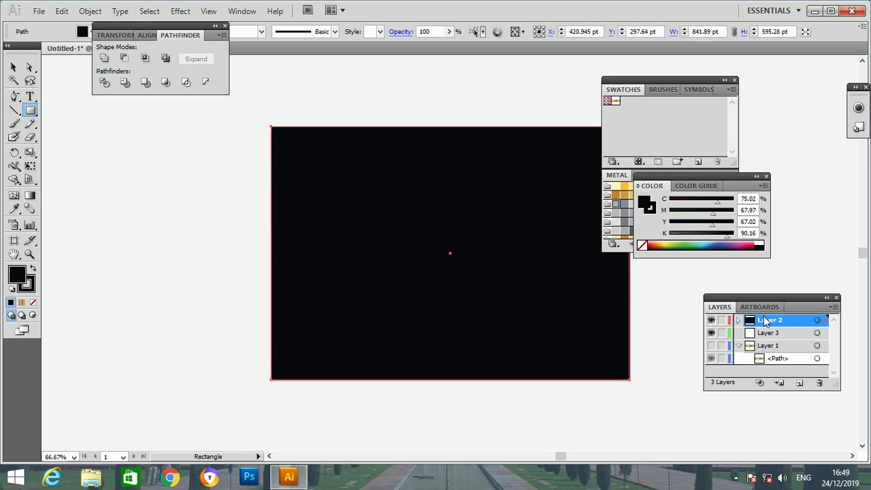
key(Delete)
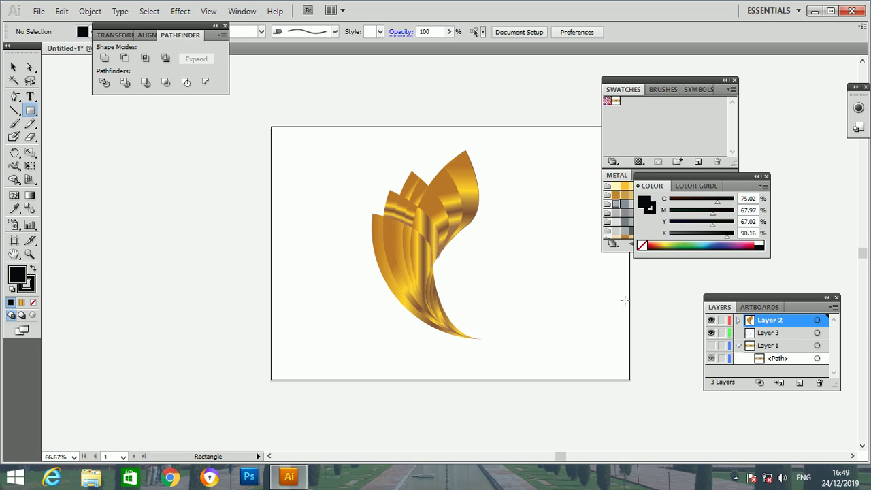
Draw a black 841.89 × 595.28 pt rectangle over the artboard on Layer 3.
click(738, 320)
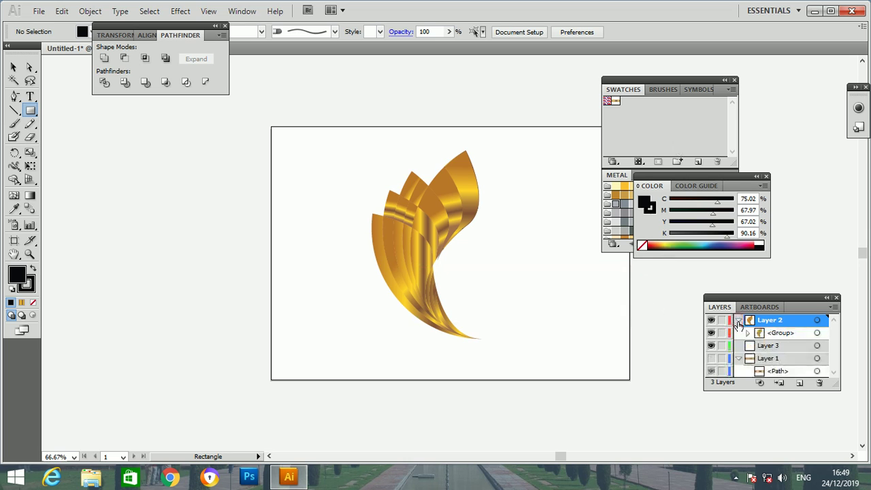
click(738, 320)
click(739, 346)
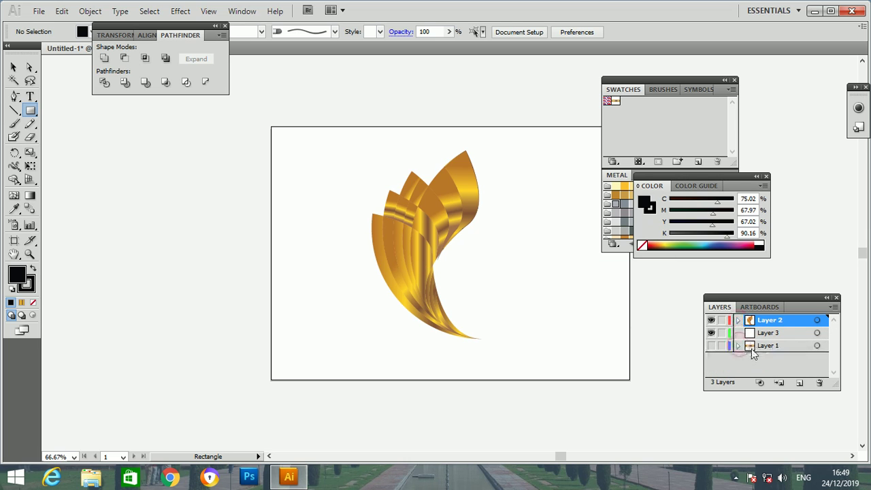
click(782, 333)
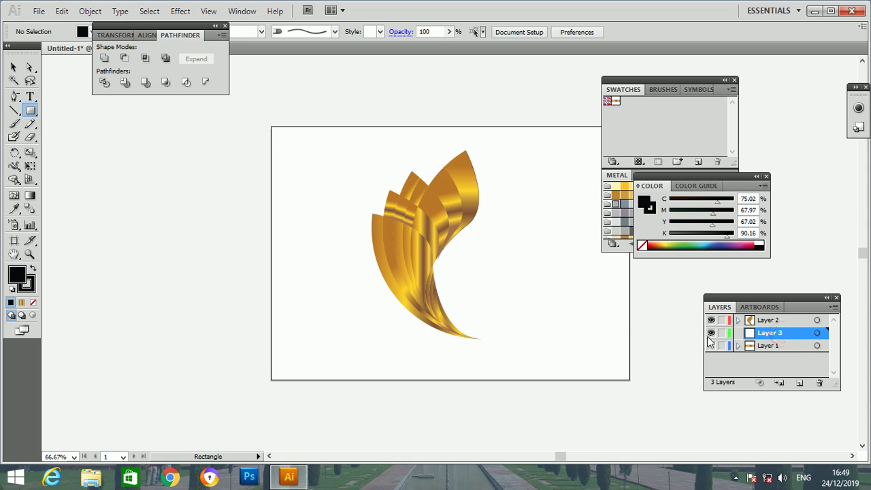
click(711, 333)
drag(269, 125, 629, 380)
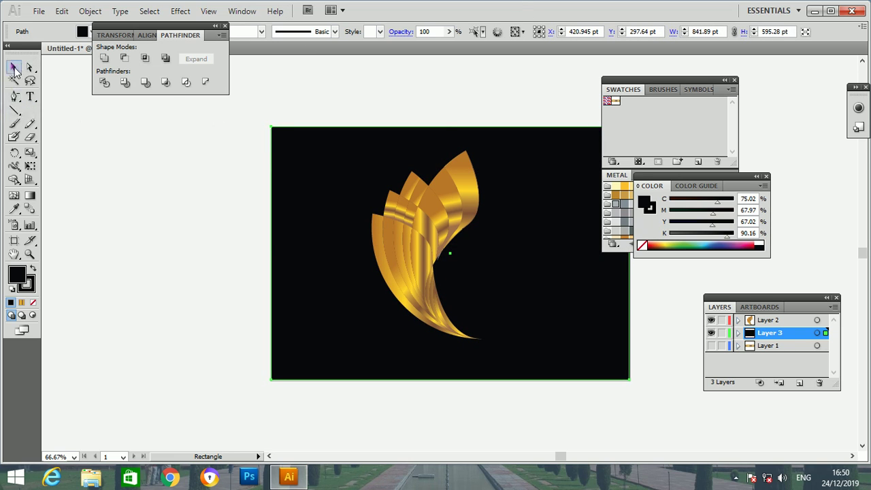
Lock the black background layer and select the gold leaf group.
click(13, 67)
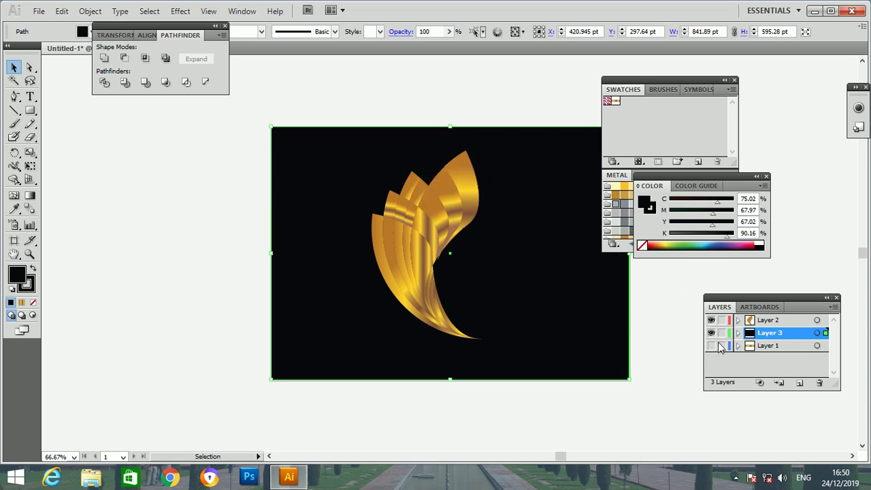
click(722, 332)
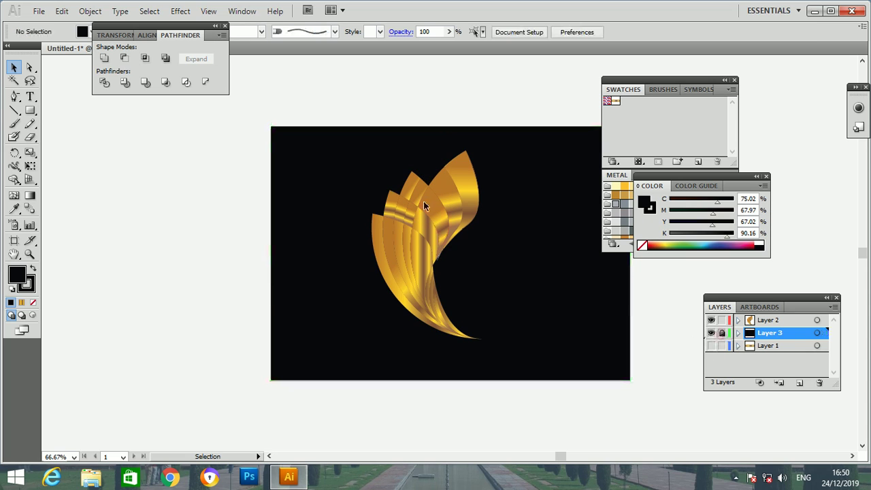
drag(344, 136, 539, 365)
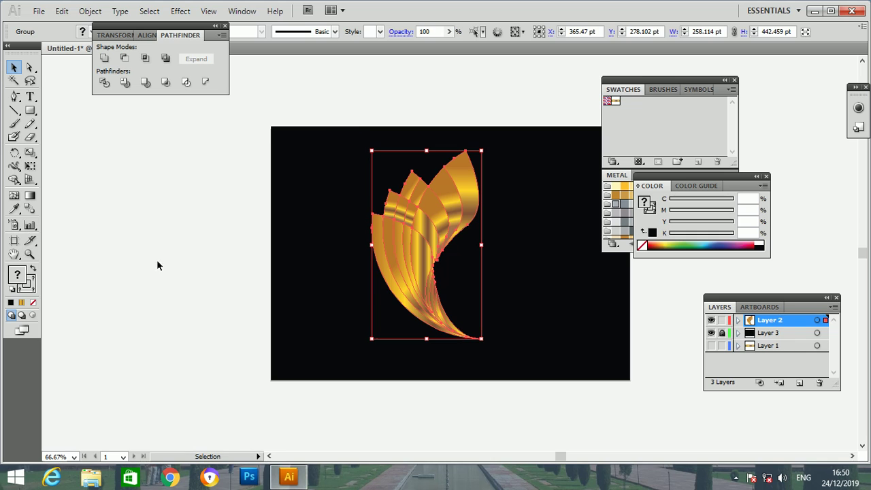
key(a)
key(v)
right_click(432, 245)
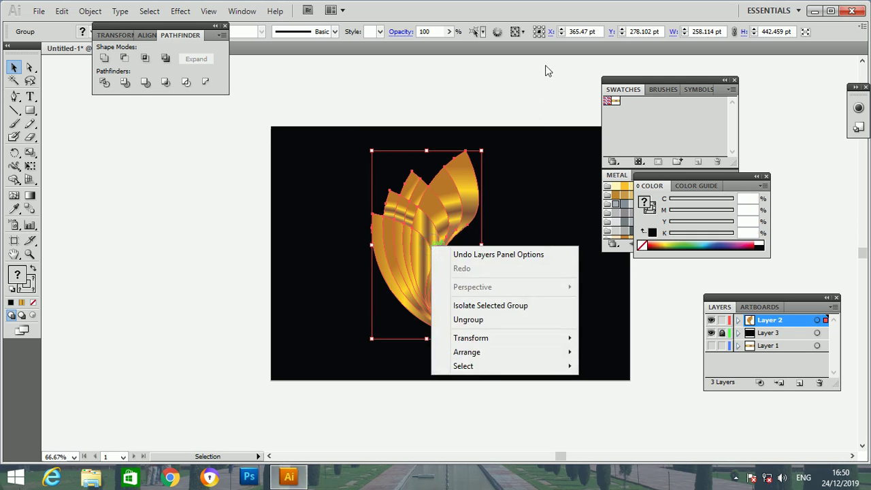
click(546, 71)
Drag the gold leaf group to the artboard centre, at X 425.491 pt.
click(427, 215)
drag(427, 215, 352, 220)
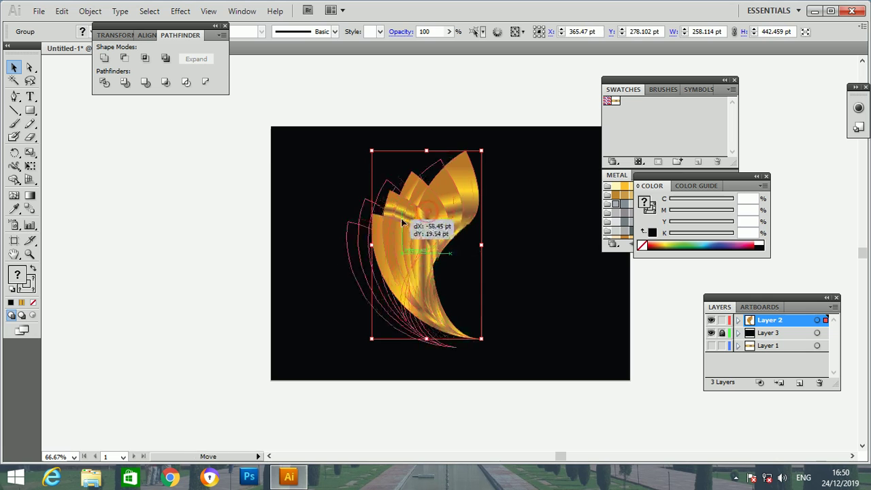
click(510, 88)
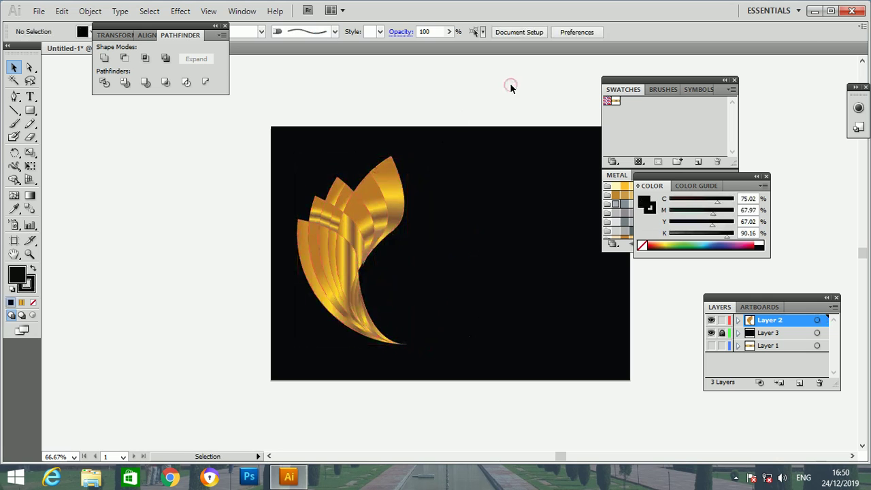
mouse_move(327, 242)
mouse_down()
mouse_move(441, 257)
mouse_move(432, 252)
mouse_up()
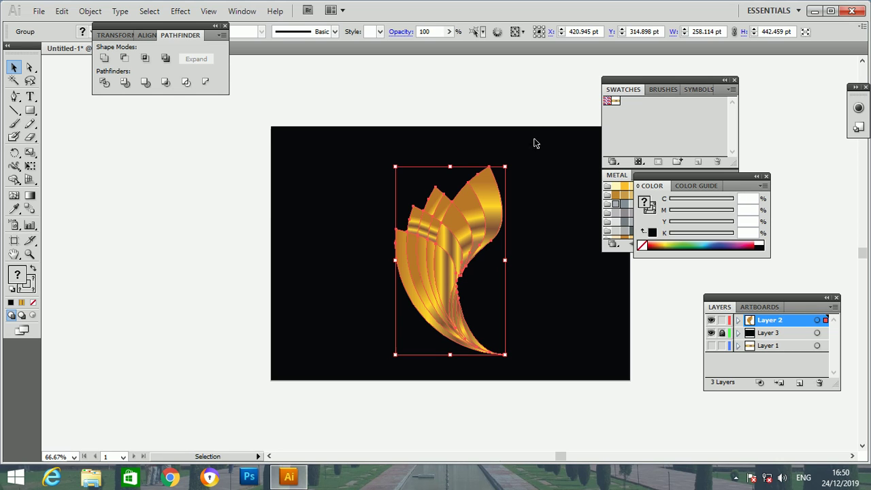
drag(474, 232, 476, 218)
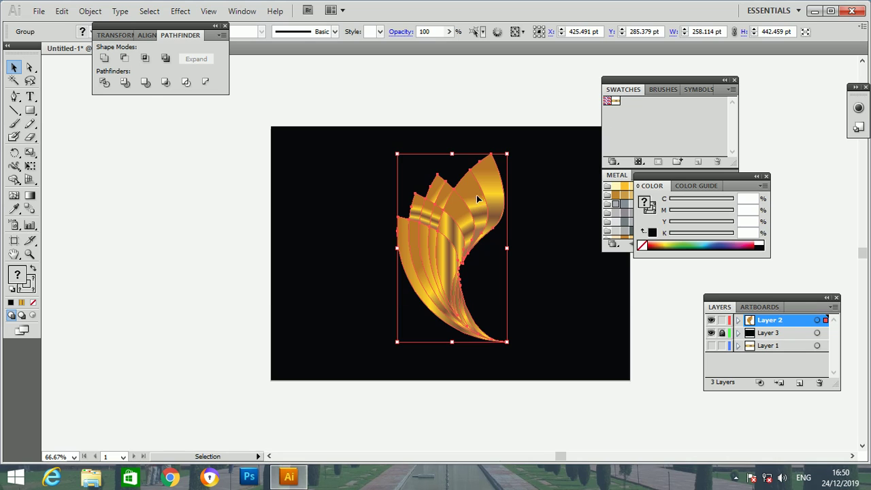
Deselect the finished gold leaf fan logo, then reveal the taskbar's hidden system tray icons.
click(546, 80)
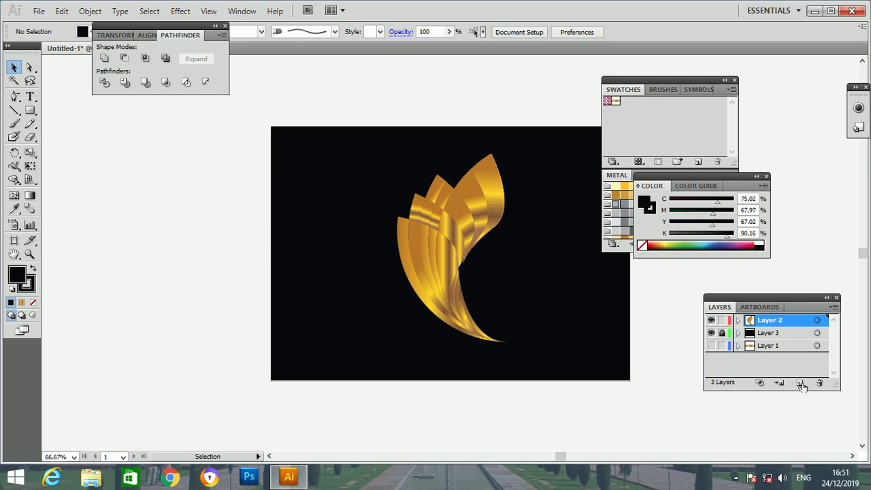
click(735, 478)
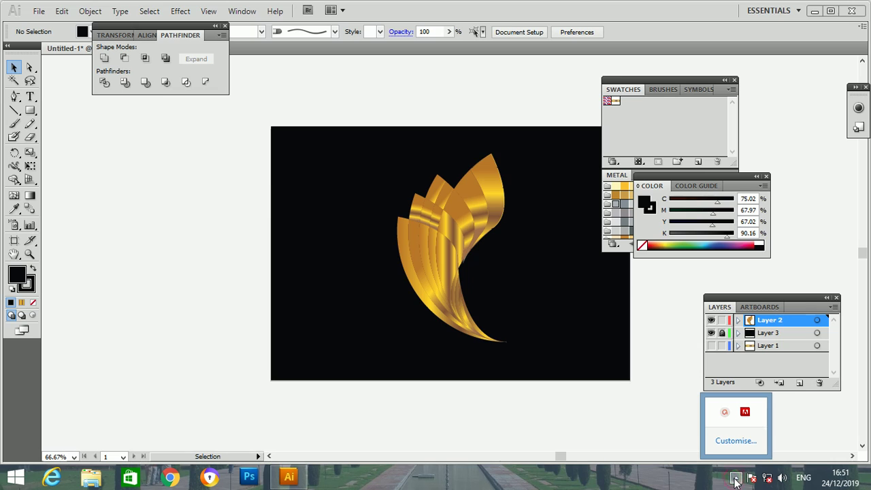